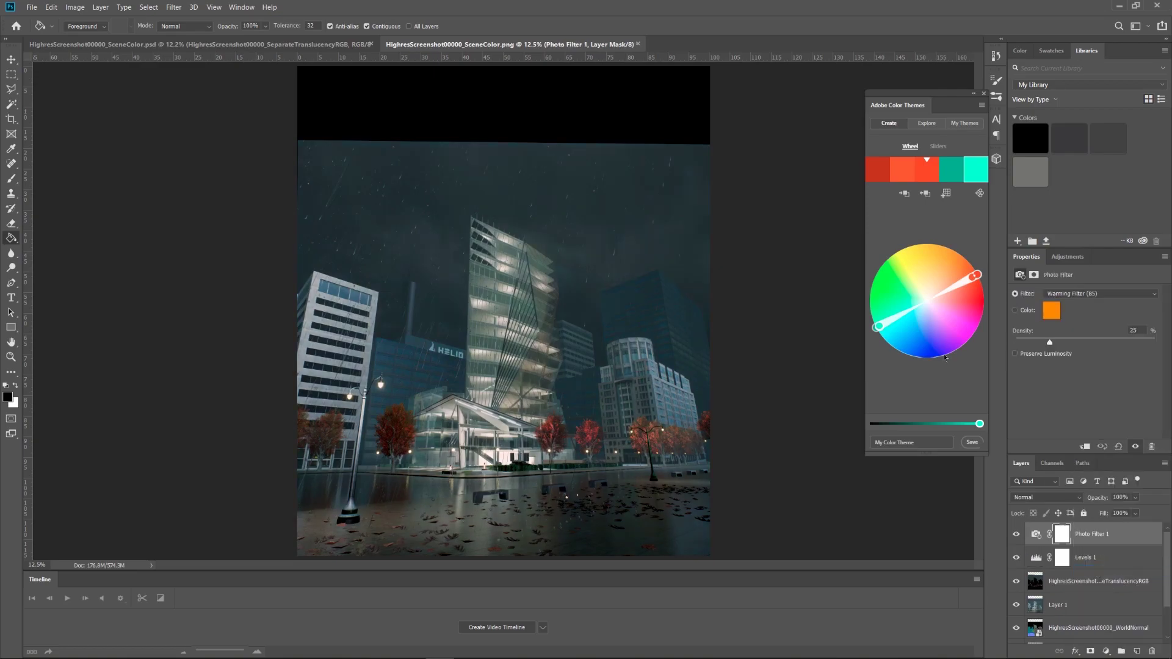
# Set the Photo Filter adjustment's color to teal 00ecb7
pyautogui.moveTo(695, 560); pyautogui.dragTo(701, 511)
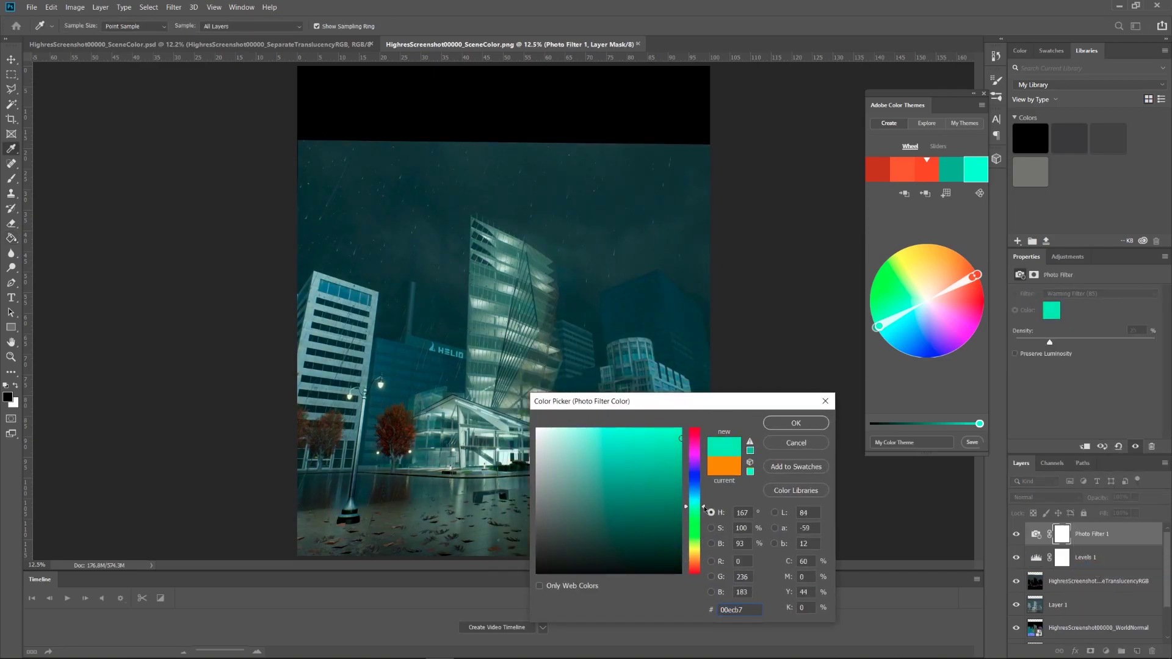
pyautogui.press('Return')
# Darken the upper sky on Layer 3 with black-to-transparent gradients running down from the top of the picture
pyautogui.click(13, 240)
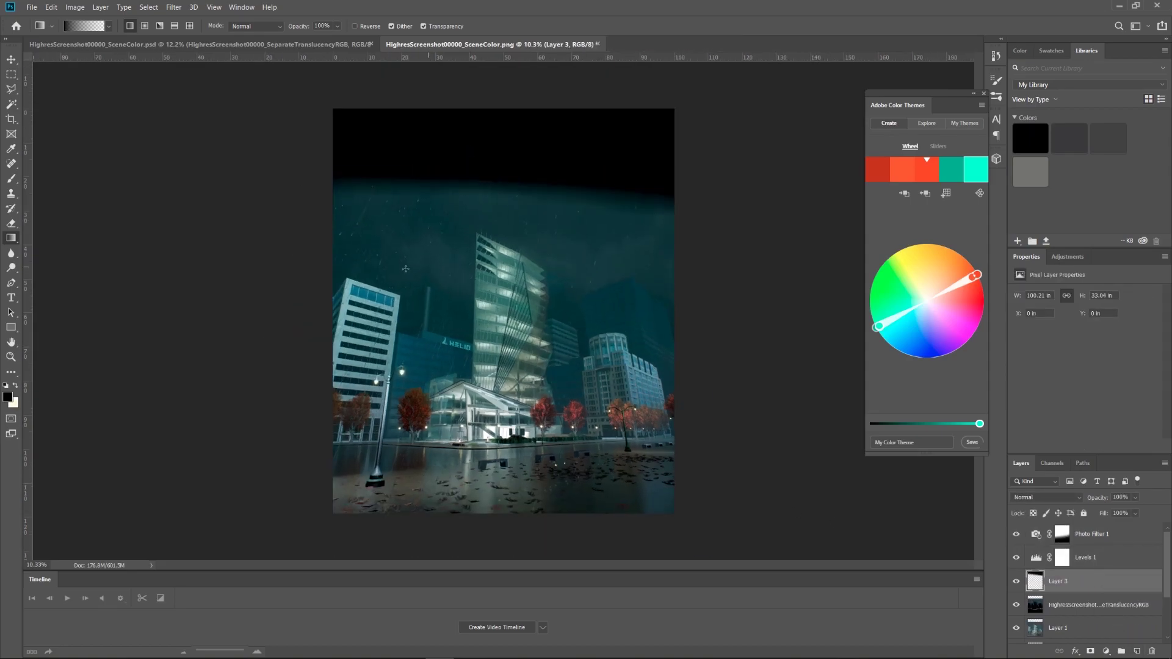
pyautogui.moveTo(427, 162); pyautogui.dragTo(494, 254)
pyautogui.moveTo(421, 230); pyautogui.dragTo(421, 231)
pyautogui.moveTo(515, 92); pyautogui.dragTo(491, 144)
pyautogui.press('v')
pyautogui.scroll(-2, 553, 151)
pyautogui.scroll(5, 553, 150)
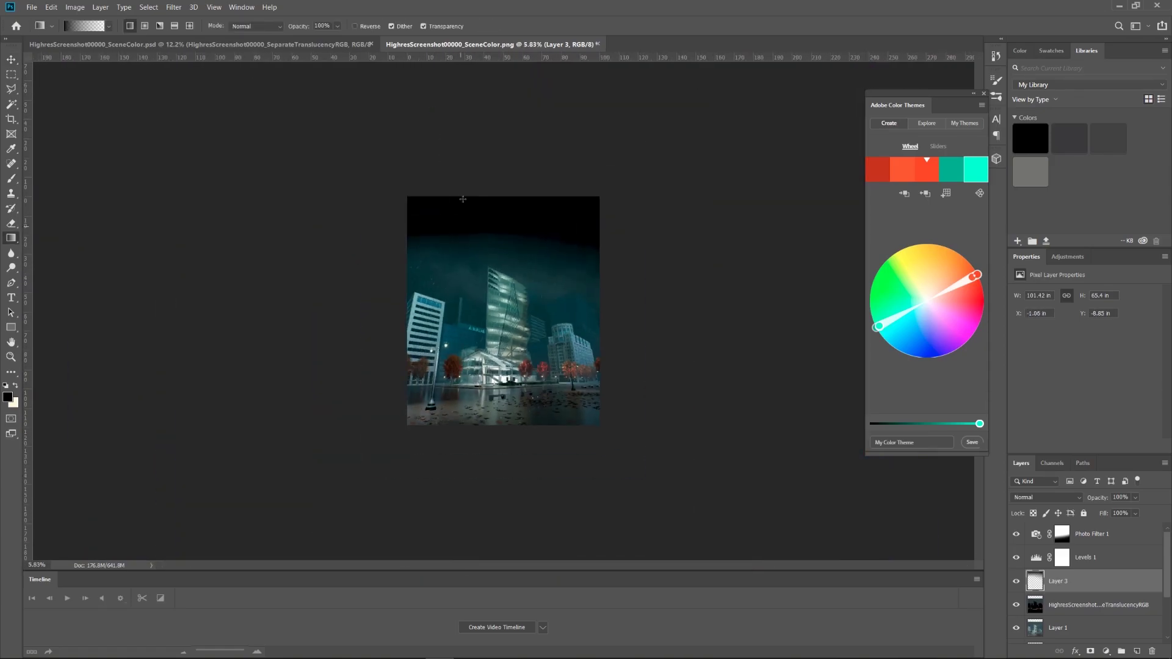
# Add a Curves adjustment above Layer 3 and reshape its curve in the dark and bright tones
pyautogui.hotkey('ctrl', '+')
pyautogui.moveTo(1070, 404); pyautogui.dragTo(1079, 399)
pyautogui.moveTo(1113, 360); pyautogui.dragTo(1113, 357)
pyautogui.scroll(-2, 720, 397)
# Create a layer with a black gradient fading up from the bottom foreground and set its opacity to 80%
pyautogui.hotkey('ctrl', 'shift', 'alt', 'n')
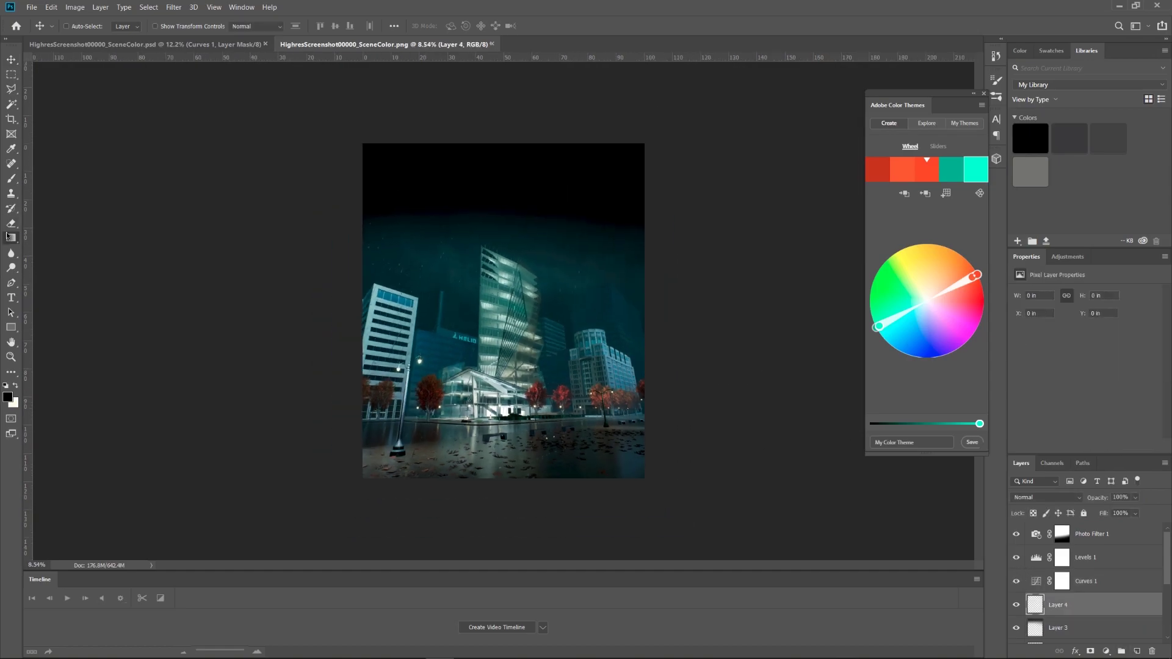
pyautogui.press('g')
pyautogui.moveTo(552, 490); pyautogui.dragTo(554, 559)
pyautogui.moveTo(509, 524); pyautogui.dragTo(509, 440)
pyautogui.moveTo(1105, 499); pyautogui.dragTo(1091, 499)
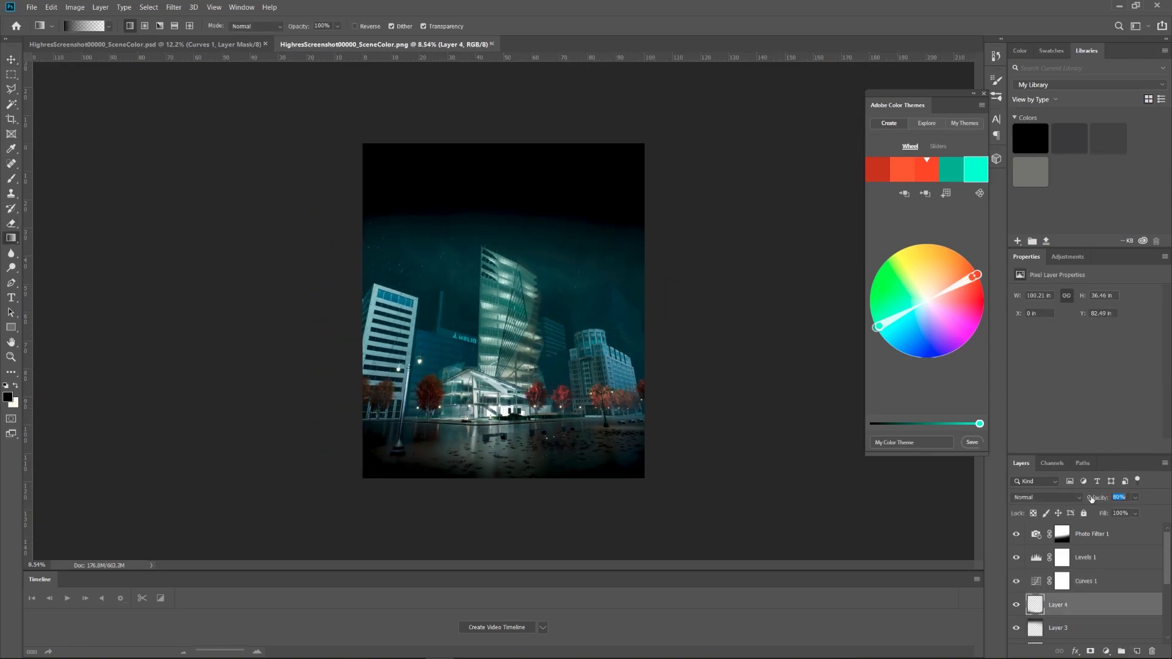
# Add a black-filled layer above Layer 4 and set its blend mode to Color Dodge
pyautogui.scroll(2, 504, 310)
pyautogui.click(1137, 652)
pyautogui.click(1047, 497)
pyautogui.press('Escape')
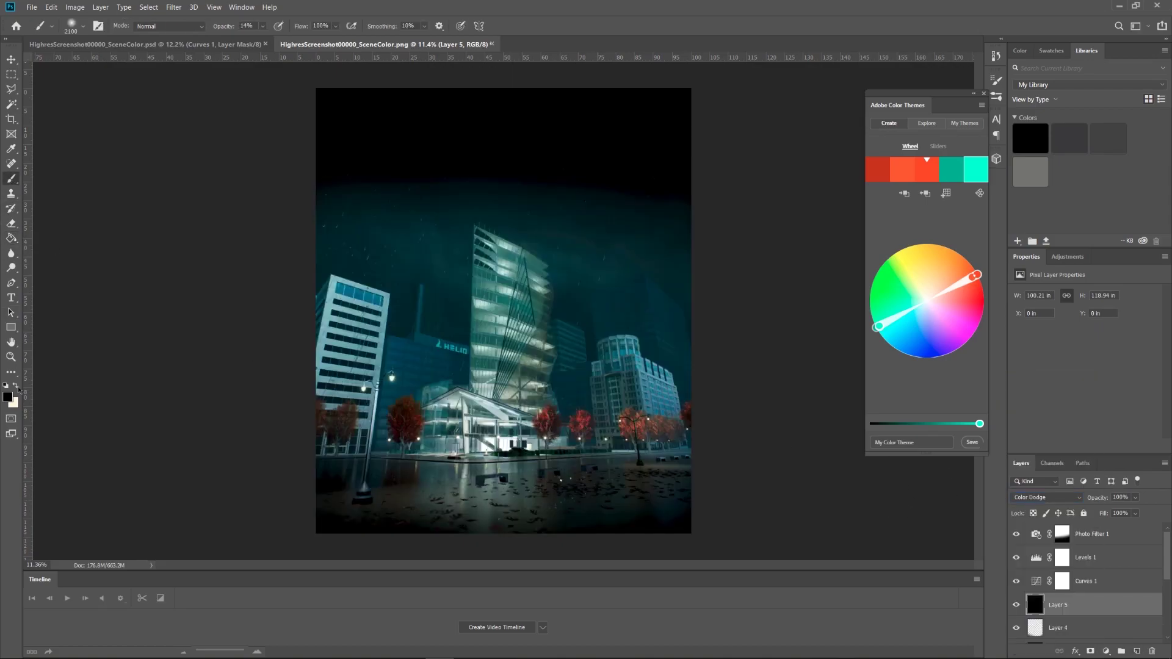
# Set the foreground color to ff3f0b and brush a red glow over the autumn trees on Layer 5
pyautogui.click(8, 398)
pyautogui.write('ff3f0b')
pyautogui.press('Return')
pyautogui.press('b')
pyautogui.scroll(5, 621, 312)
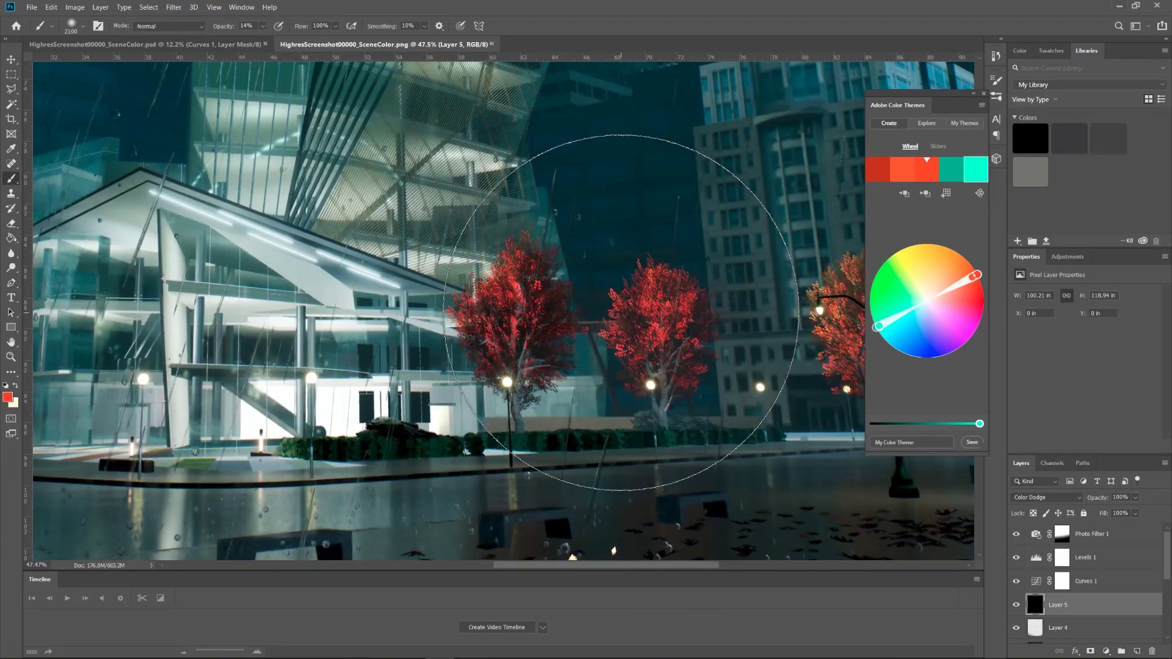
pyautogui.scroll(-4, 652, 318)
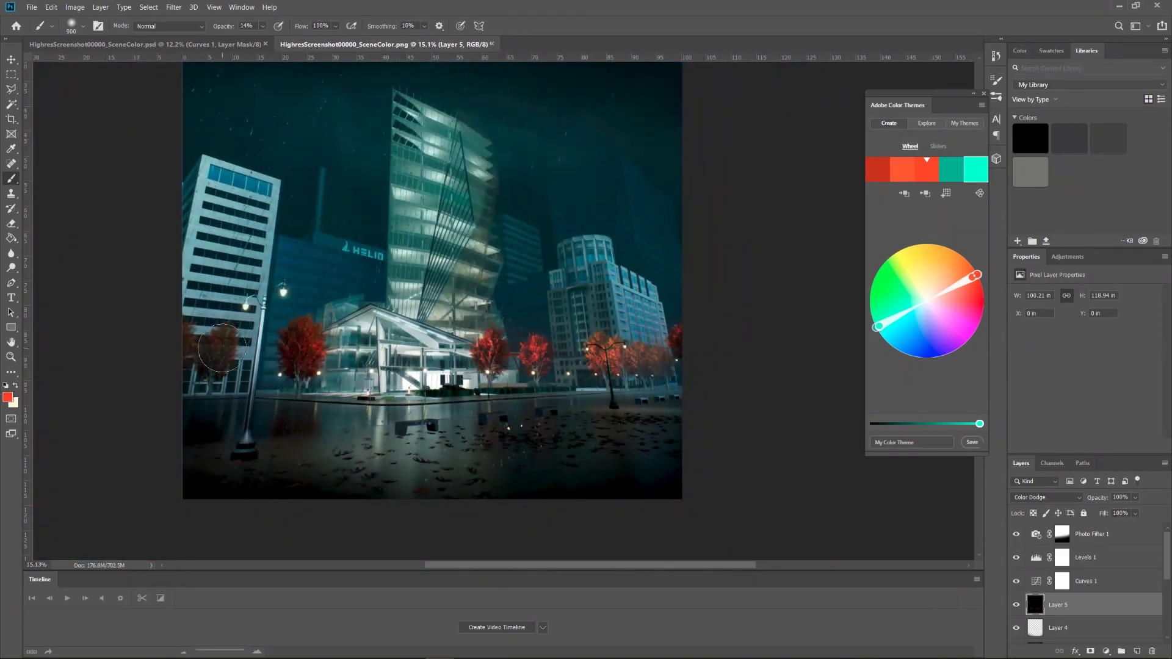
pyautogui.press('[')
pyautogui.press('[')
pyautogui.scroll(3, 282, 294)
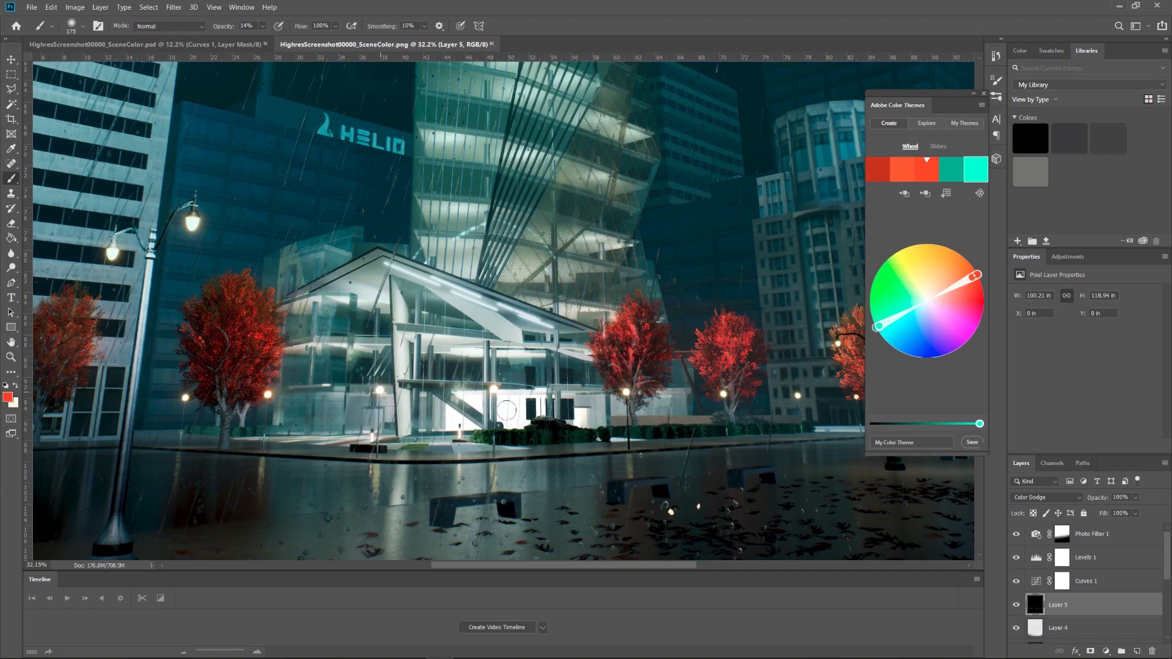
pyautogui.hscroll(3, 379, 391)
pyautogui.hscroll(2, 378, 391)
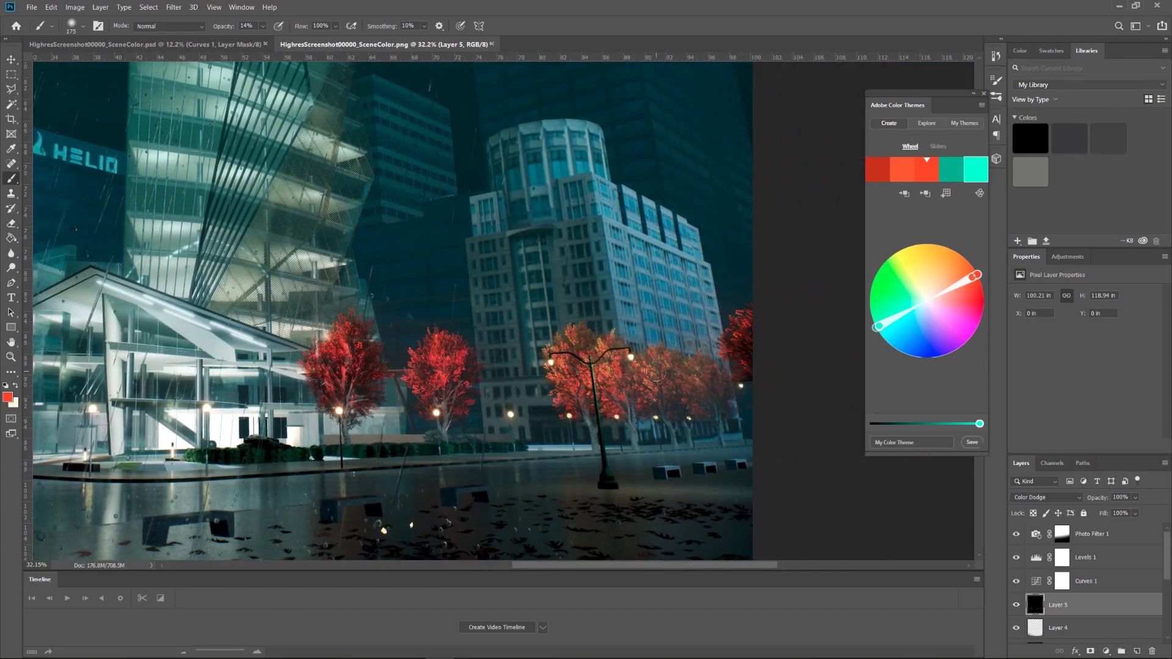
# Add another layer above Layer 5 and set its blend mode to Color Dodge
pyautogui.scroll(-3, 657, 370)
pyautogui.click(1137, 651)
pyautogui.click(1045, 498)
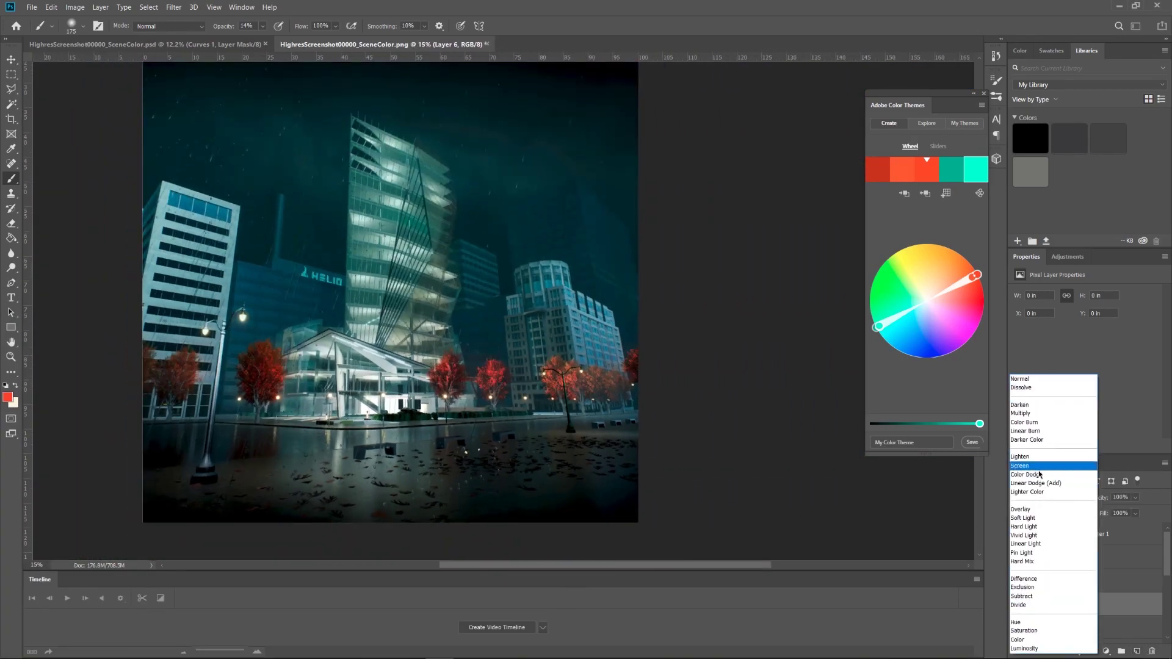
pyautogui.click(1036, 475)
# Choose a light orange brush color and paint a warm glow on the ground in front of the glass pavilion
pyautogui.click(11, 179)
pyautogui.click(8, 397)
pyautogui.click(671, 436)
pyautogui.click(792, 418)
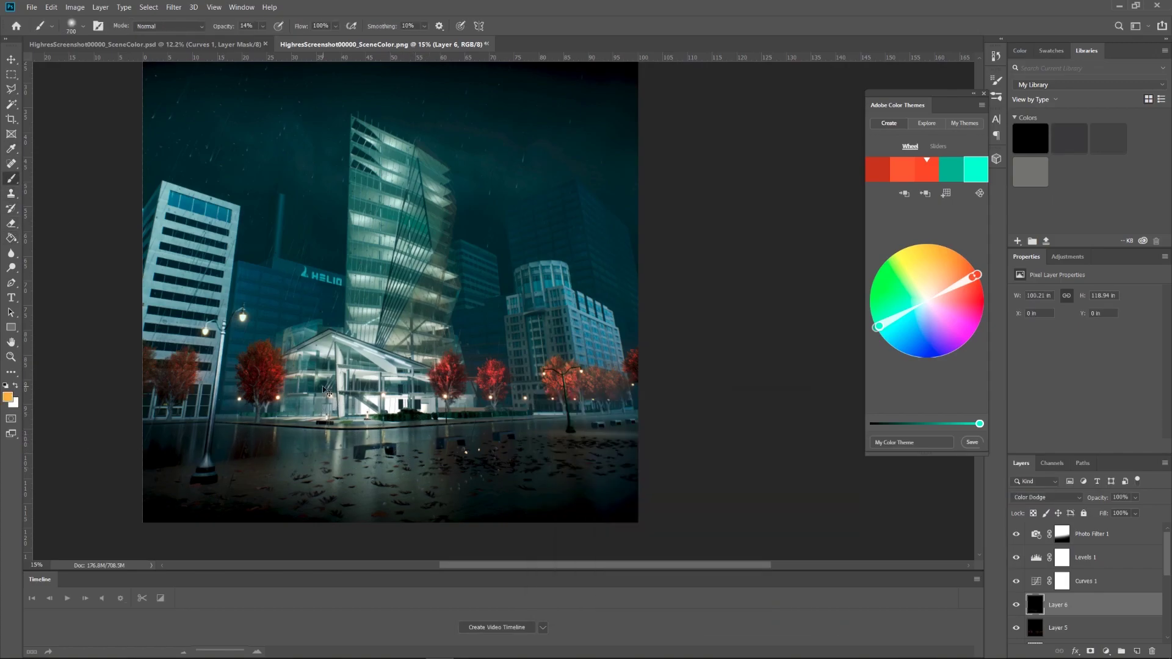
pyautogui.click(79, 26)
pyautogui.press(']')
pyautogui.click(355, 434)
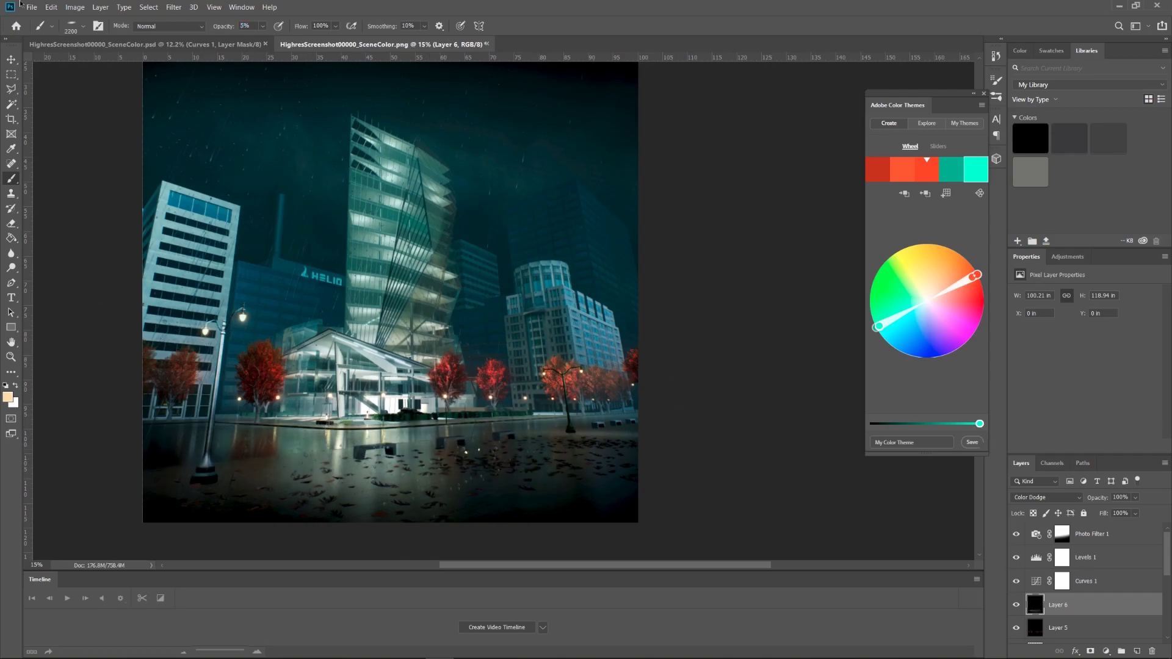
# Adjust the flattened soft brush to a size of 2200 px with 0% hardness
pyautogui.press(']')
pyautogui.press(']')
pyautogui.press(']')
pyautogui.press(']')
pyautogui.press(']')
pyautogui.press(']')
pyautogui.press(']')
pyautogui.press(']')
pyautogui.press(']')
pyautogui.press(']')
pyautogui.press(']')
pyautogui.press('[')
pyautogui.press('[')
pyautogui.press('[')
pyautogui.press('[')
pyautogui.press('[')
pyautogui.press('[')
pyautogui.press('[')
pyautogui.press('[')
pyautogui.press('[')
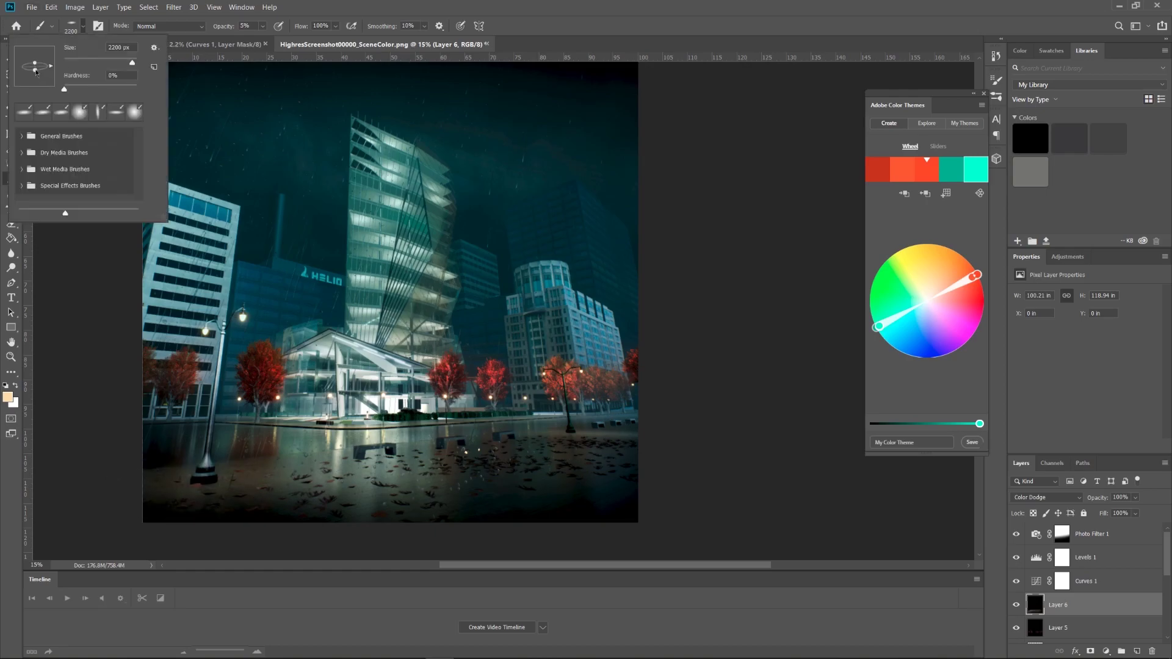
# Place the pasted window-lights image over the background tower on the right and blend Layer 7 as Color Dodge
pyautogui.scroll(3, 509, 410)
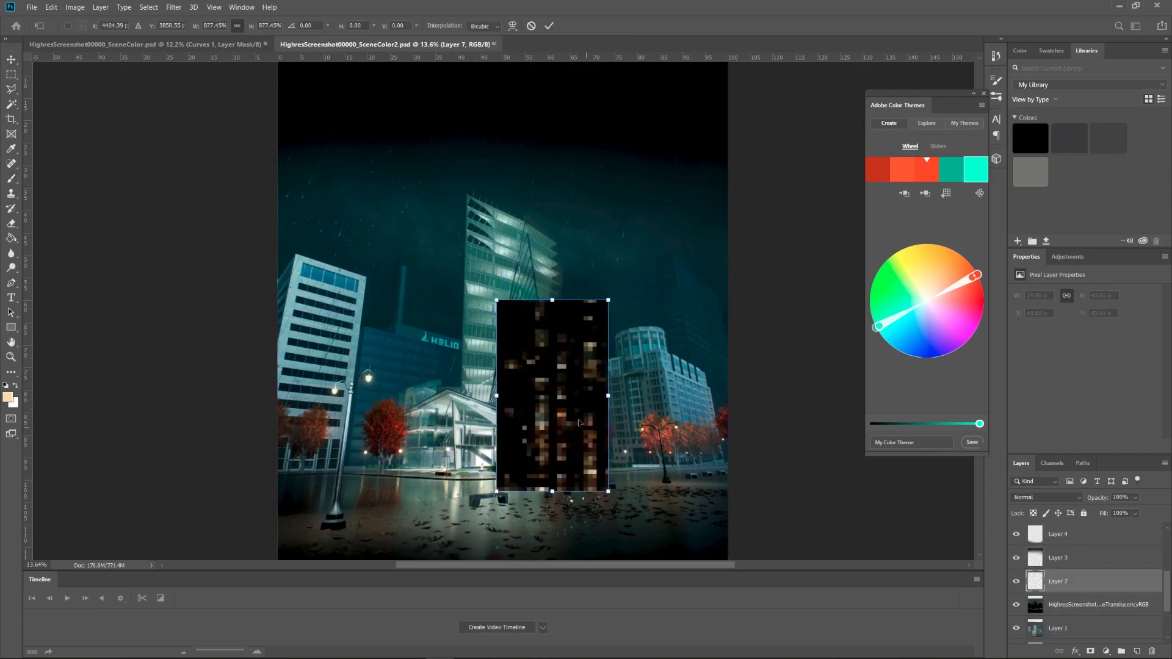
pyautogui.moveTo(550, 395); pyautogui.dragTo(647, 376)
pyautogui.click(1045, 498)
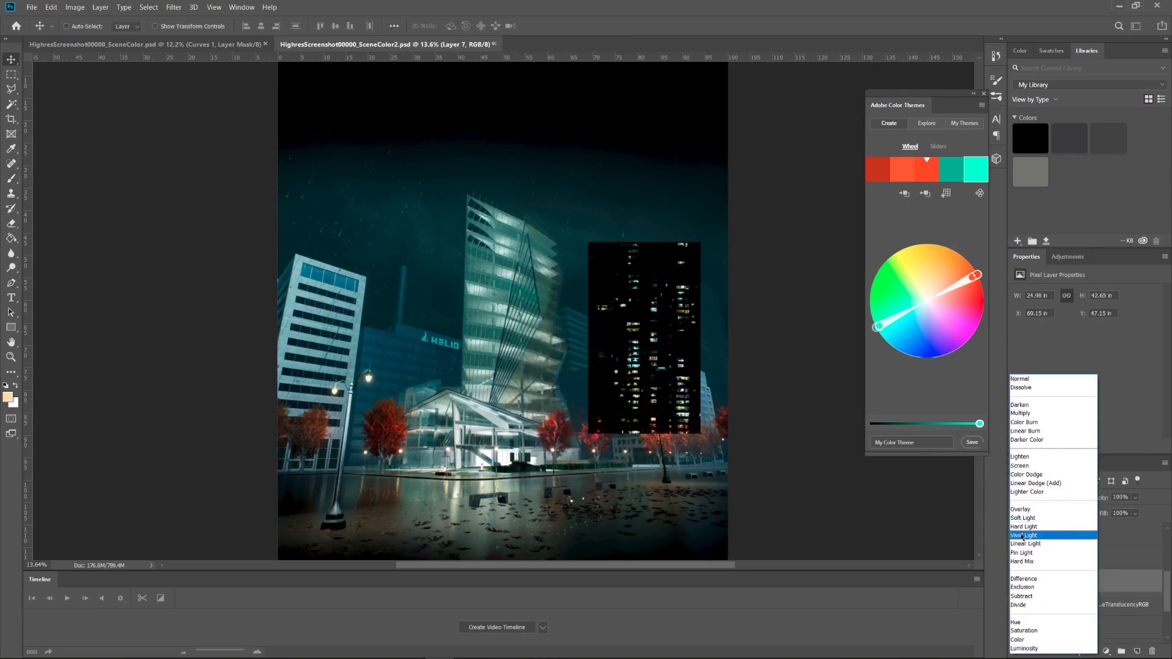
pyautogui.click(1028, 475)
# Distort Layer 7's window lights to fit the left face of the dark background tower
pyautogui.scroll(3, 685, 327)
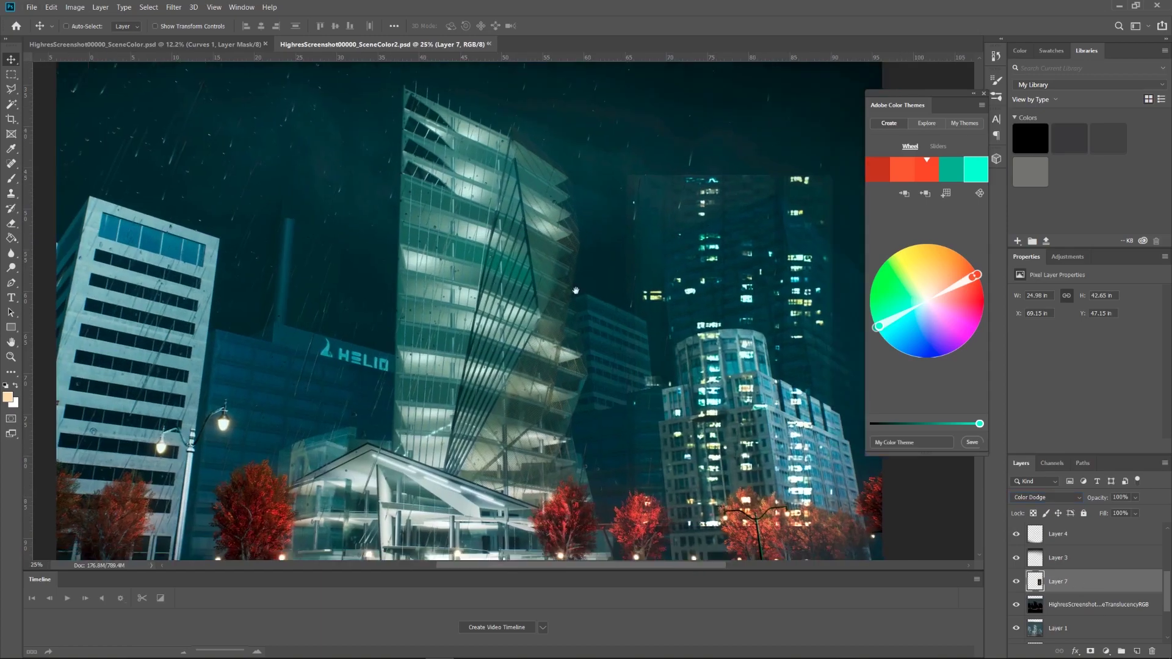
pyautogui.hotkey('ctrl', 't')
pyautogui.rightClick(557, 237)
pyautogui.click(586, 296)
pyautogui.moveTo(454, 157); pyautogui.dragTo(634, 259)
pyautogui.scroll(5, 549, 293)
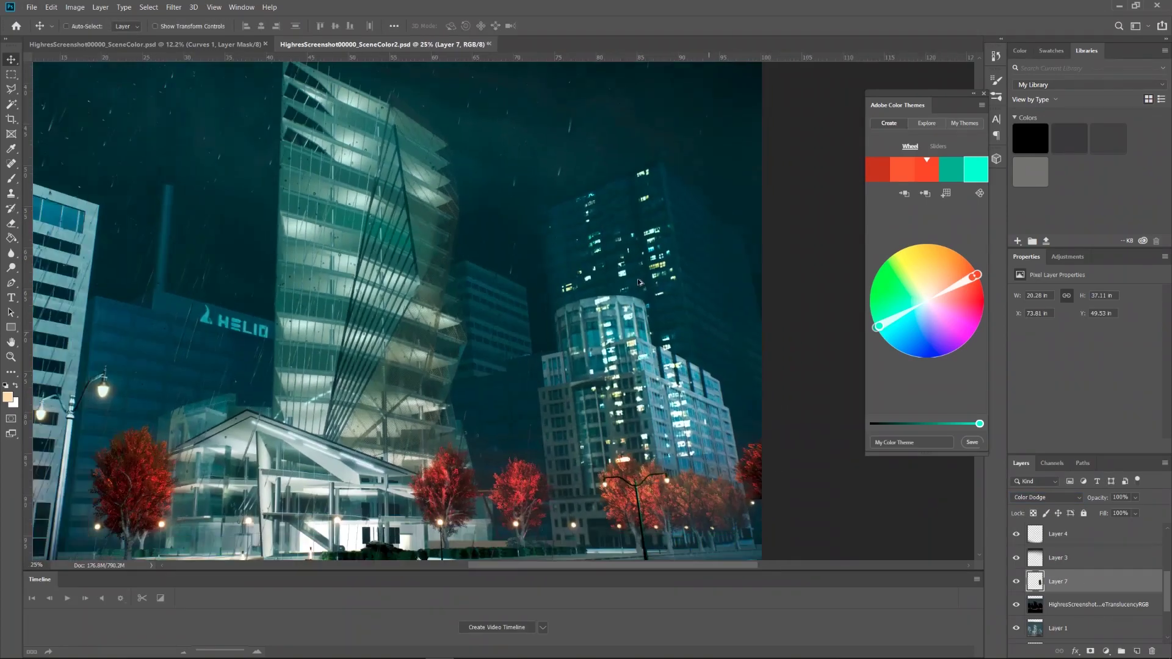
# Lasso the round-fronted building and add a layer mask that hides Layer 7's lights over it
pyautogui.press('l')
pyautogui.moveTo(508, 310); pyautogui.dragTo(537, 292)
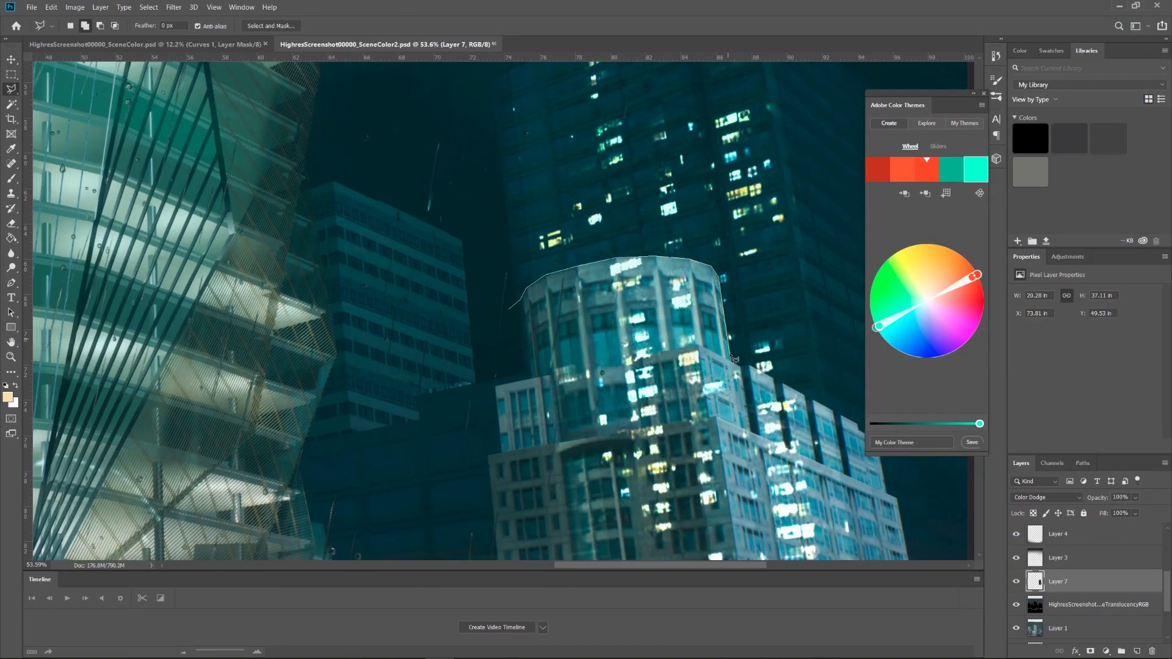
pyautogui.moveTo(759, 373); pyautogui.dragTo(765, 541)
pyautogui.click(1090, 651)
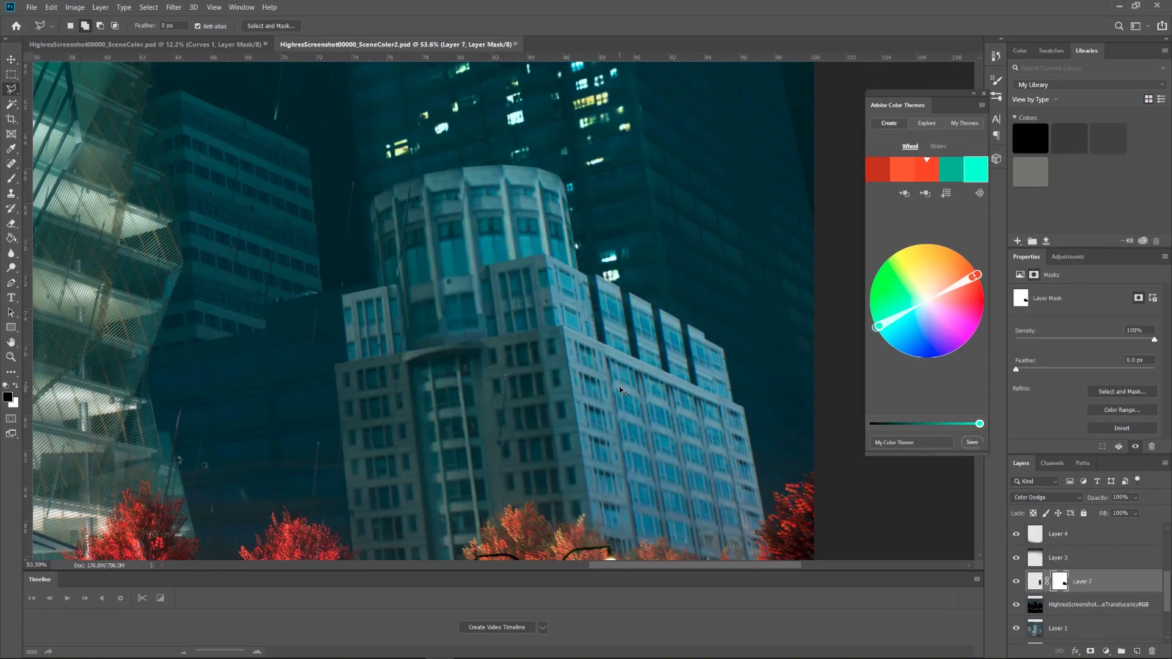
# Paste the window-lights image again as a new layer, enlarge it, and set it to Color Dodge
pyautogui.hotkey('ctrl', '0')
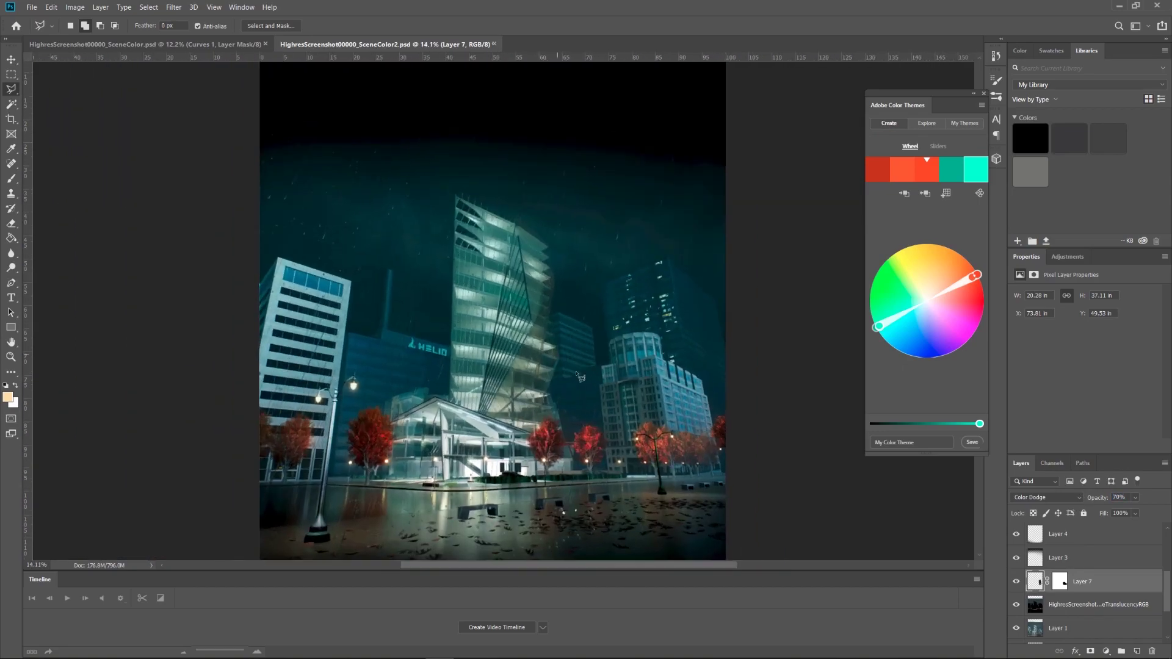
pyautogui.hotkey('ctrl', 'v')
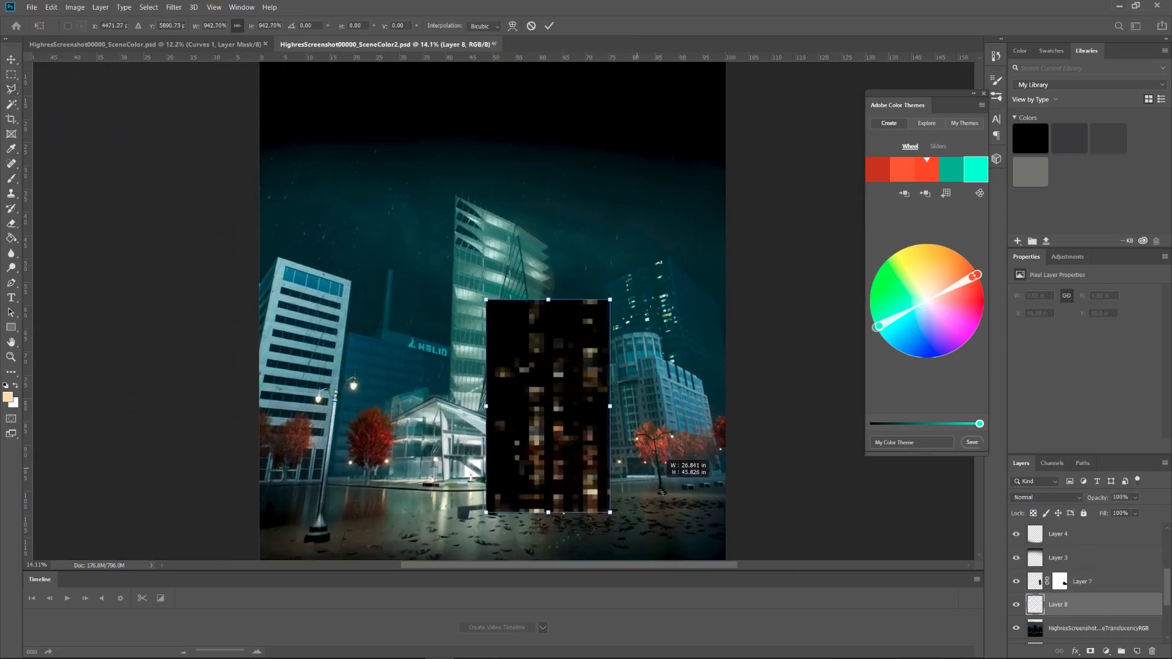
pyautogui.hotkey('ctrl', 't')
pyautogui.press('Return')
pyautogui.click(1045, 498)
pyautogui.click(1038, 475)
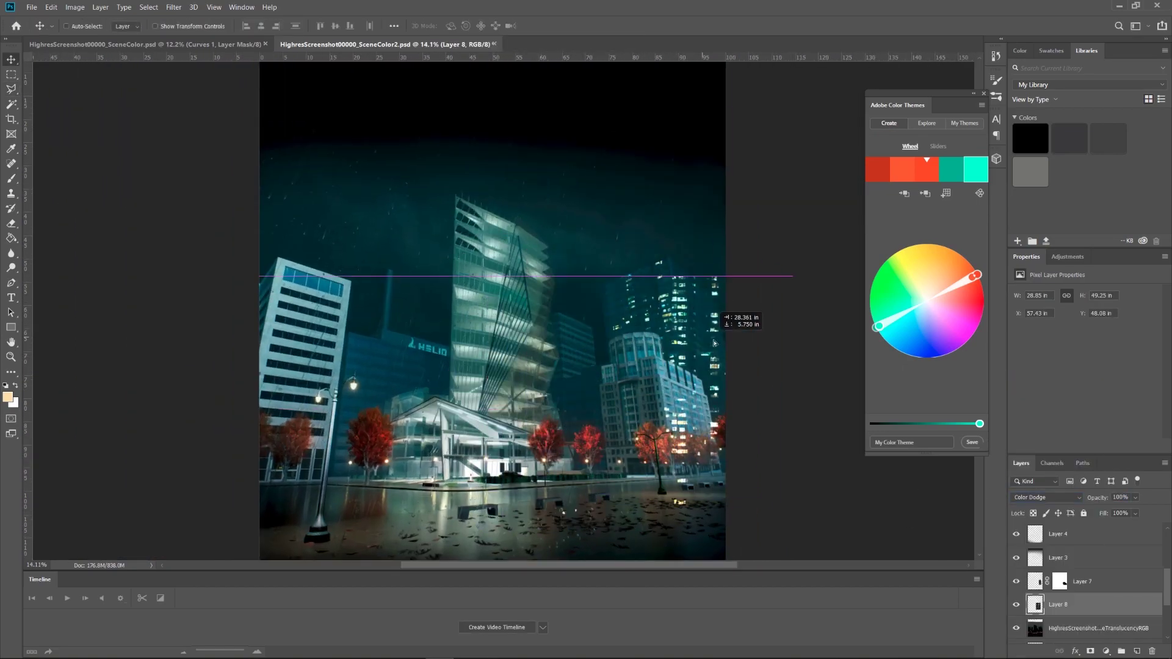
# Move and distort Layer 8's window lights to follow the perspective of the background tower's right face
pyautogui.hotkey('ctrl', 't')
pyautogui.scroll(2, 626, 483)
pyautogui.moveTo(625, 482); pyautogui.dragTo(682, 476)
pyautogui.moveTo(824, 471); pyautogui.dragTo(815, 452)
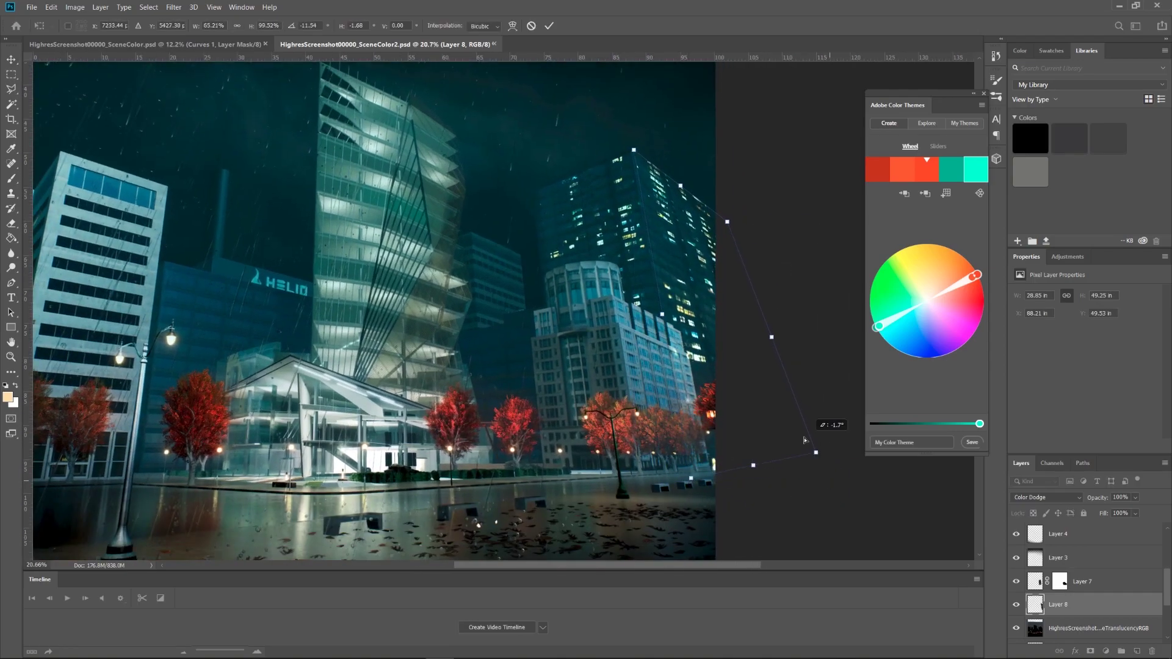
pyautogui.scroll(-1, 677, 261)
pyautogui.moveTo(677, 262); pyautogui.dragTo(698, 350)
pyautogui.scroll(5, 698, 350)
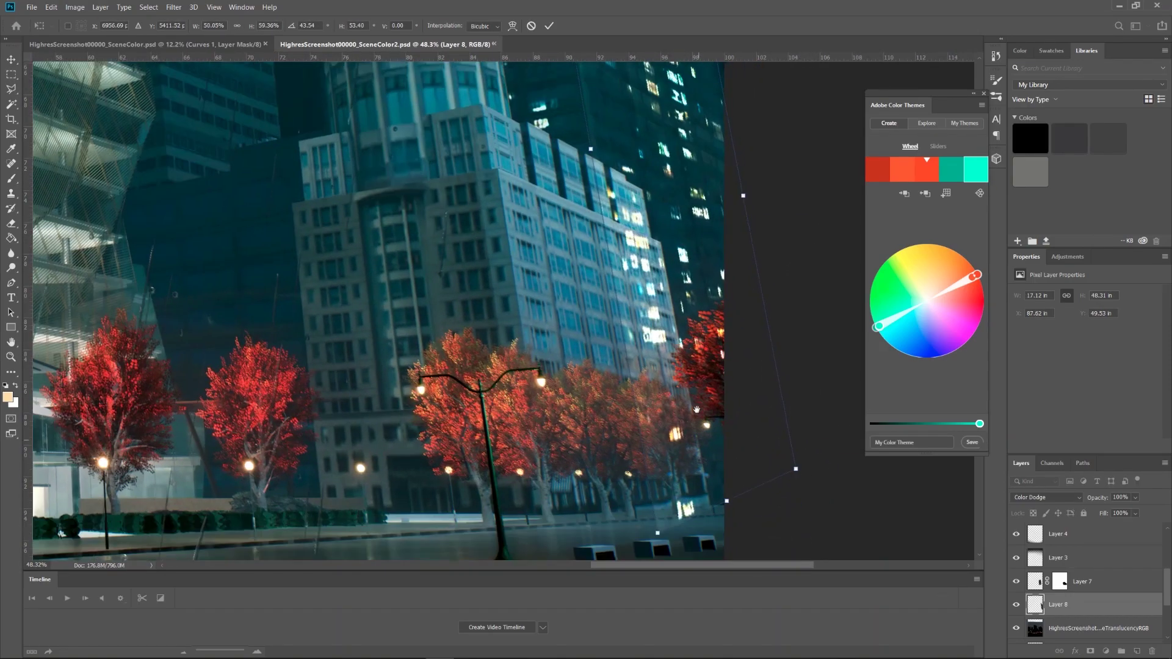
pyautogui.press('Return')
pyautogui.moveTo(696, 410); pyautogui.dragTo(748, 549)
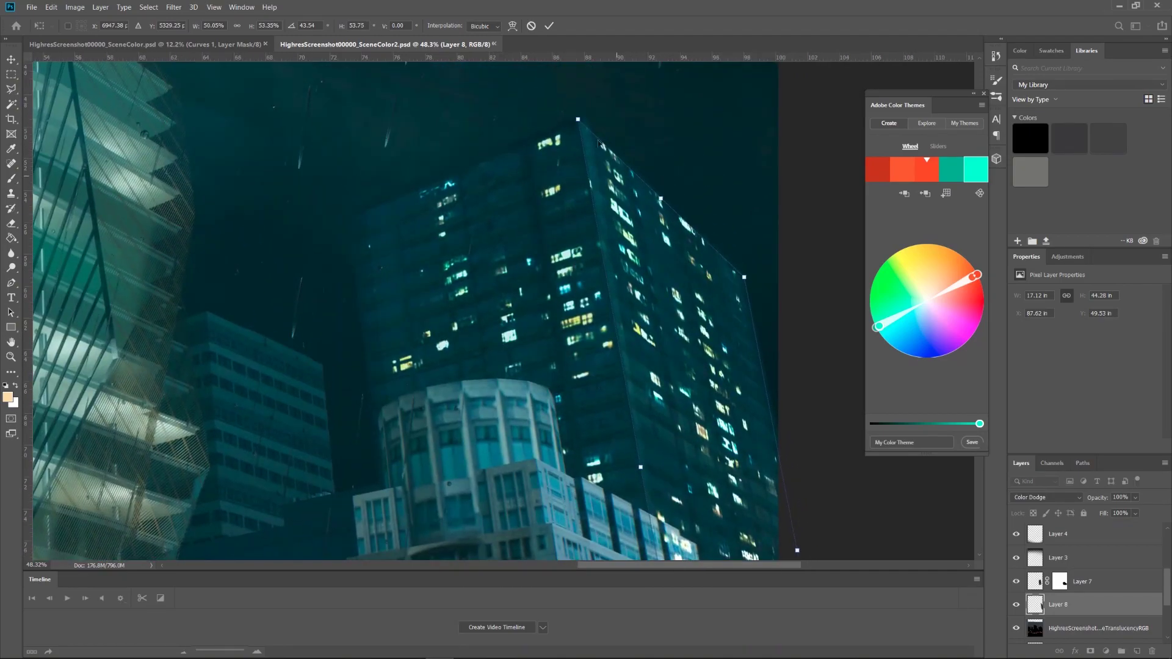
# Distort Layer 7's lights independently of its mask to align them with the left face of the background tower
pyautogui.click(1087, 582)
pyautogui.hotkey('ctrl', 't')
pyautogui.rightClick(548, 251)
pyautogui.press('Escape')
pyautogui.press('Escape')
pyautogui.hotkey('ctrl', 't')
pyautogui.rightClick(619, 304)
pyautogui.click(658, 352)
pyautogui.moveTo(680, 119); pyautogui.dragTo(685, 114)
pyautogui.moveTo(358, 119); pyautogui.dragTo(353, 117)
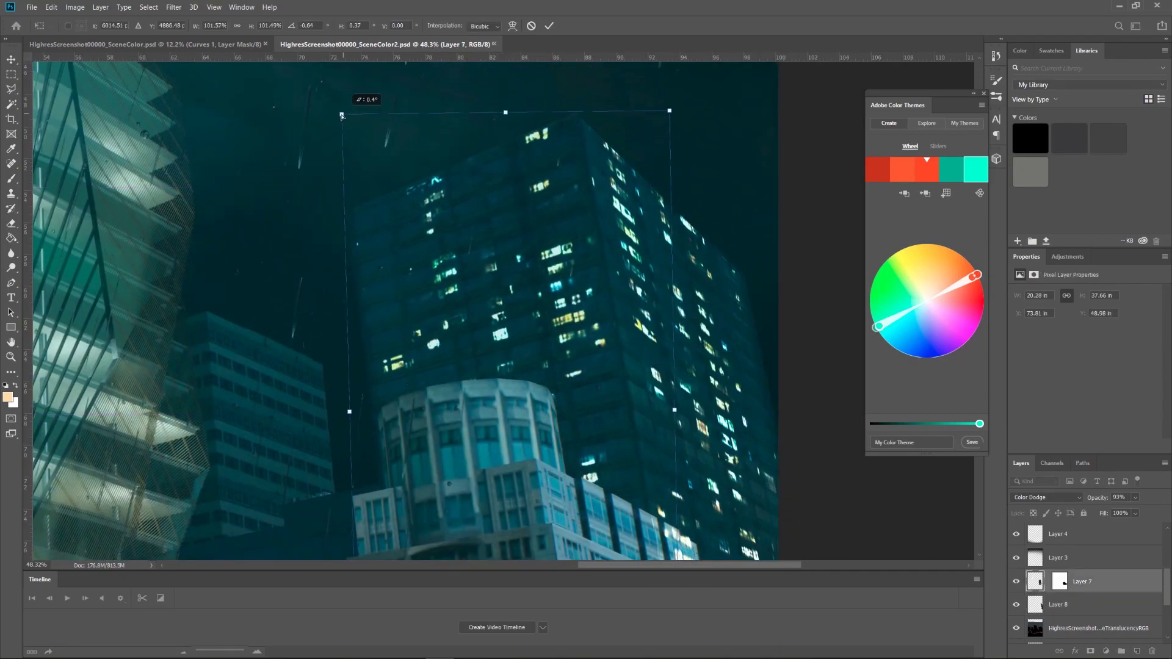
pyautogui.scroll(-3, 449, 299)
pyautogui.press('Return')
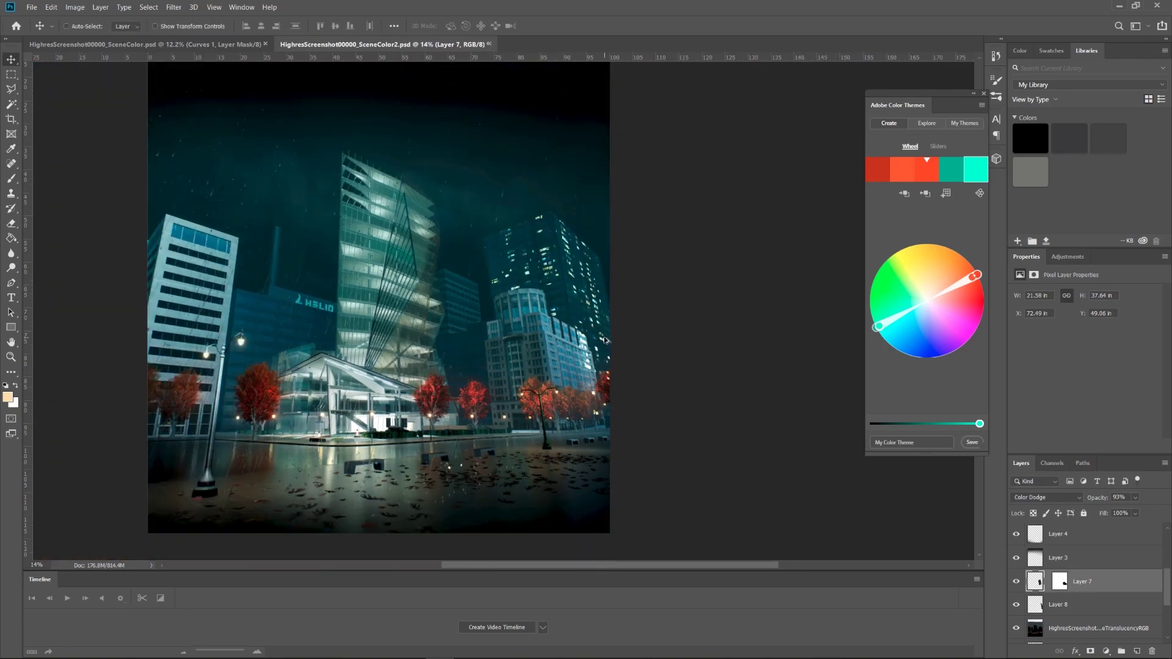
# Outline the area where Layer 8's window lights overlap the front building with the Polygonal Lasso
pyautogui.scroll(3, 507, 287)
pyautogui.hotkey('alt', '[')
pyautogui.press('l')
pyautogui.scroll(-3, 594, 379)
pyautogui.click(719, 387)
pyautogui.doubleClick(647, 476)
pyautogui.scroll(-3, 594, 347)
pyautogui.hotkey('ctrl', '2')
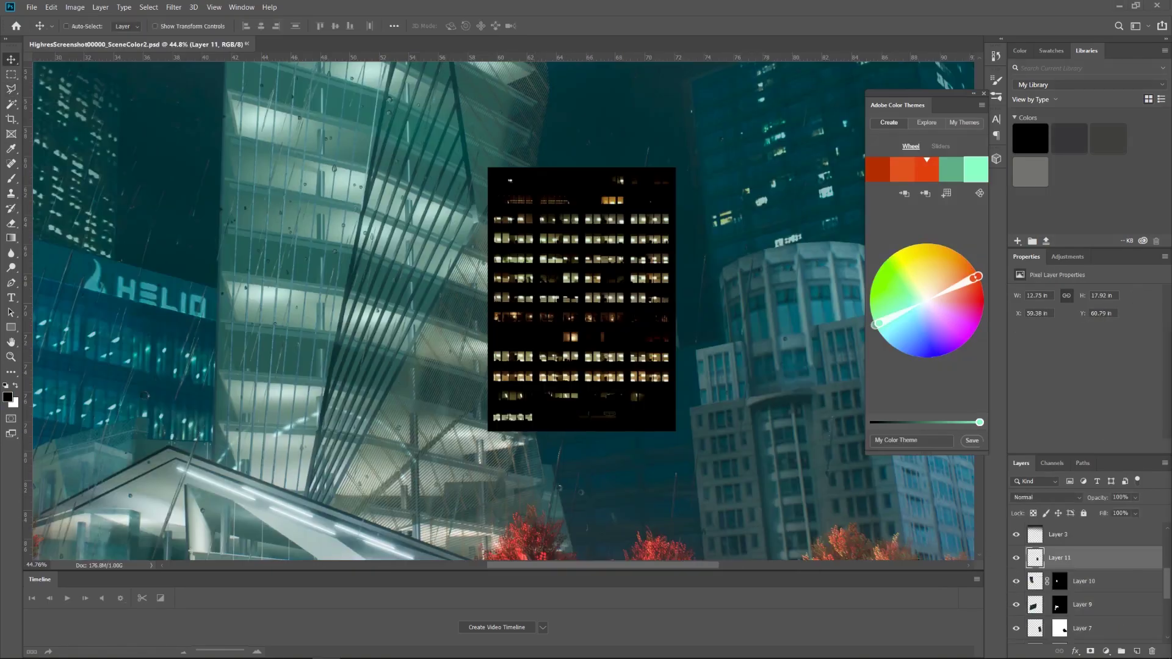
# Set Layer 11 to Color Dodge and distort its lit windows onto the mid-rise building beside the central tower
pyautogui.hotkey('ctrl', 't')
pyautogui.rightClick(598, 316)
pyautogui.click(622, 382)
pyautogui.moveTo(675, 453); pyautogui.dragTo(685, 449)
pyautogui.moveTo(676, 190); pyautogui.dragTo(668, 225)
pyautogui.moveTo(488, 190); pyautogui.dragTo(561, 182)
pyautogui.press('Return')
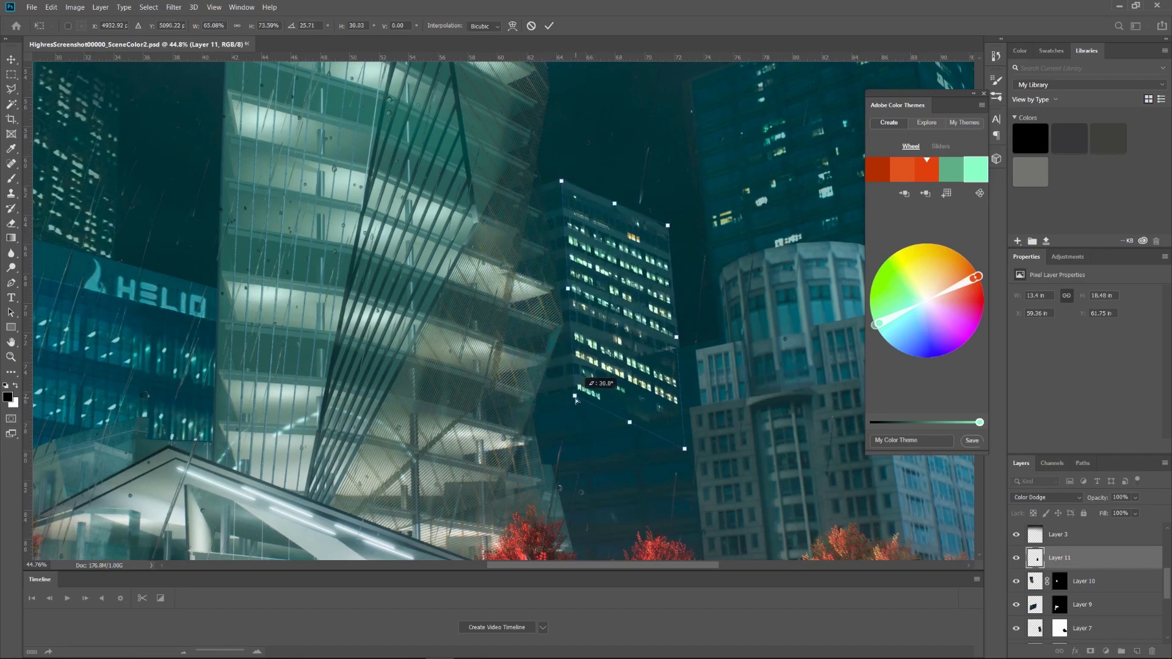
# Shift Layer 11 and distort its corners again so the lit windows line up with the mid-rise building's floors
pyautogui.moveTo(627, 329); pyautogui.dragTo(627, 303)
pyautogui.scroll(3, 627, 303)
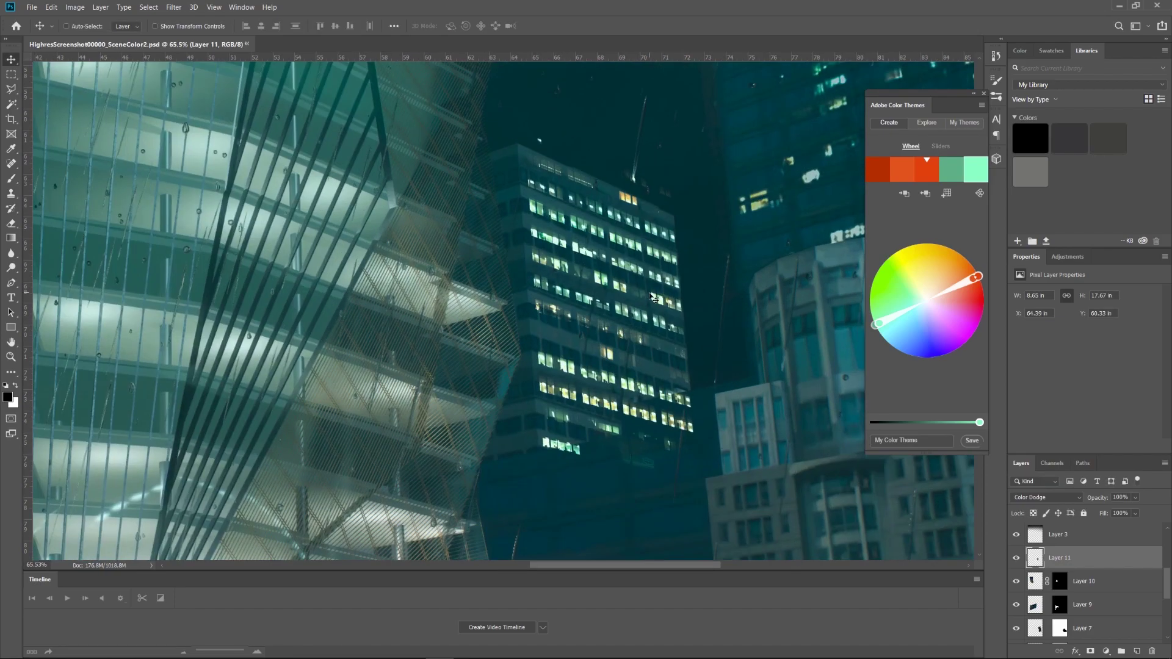
pyautogui.hotkey('ctrl', 't')
pyautogui.moveTo(611, 116); pyautogui.dragTo(604, 123)
pyautogui.rightClick(617, 291)
pyautogui.click(638, 344)
pyautogui.moveTo(700, 124); pyautogui.dragTo(709, 116)
pyautogui.moveTo(513, 116); pyautogui.dragTo(508, 104)
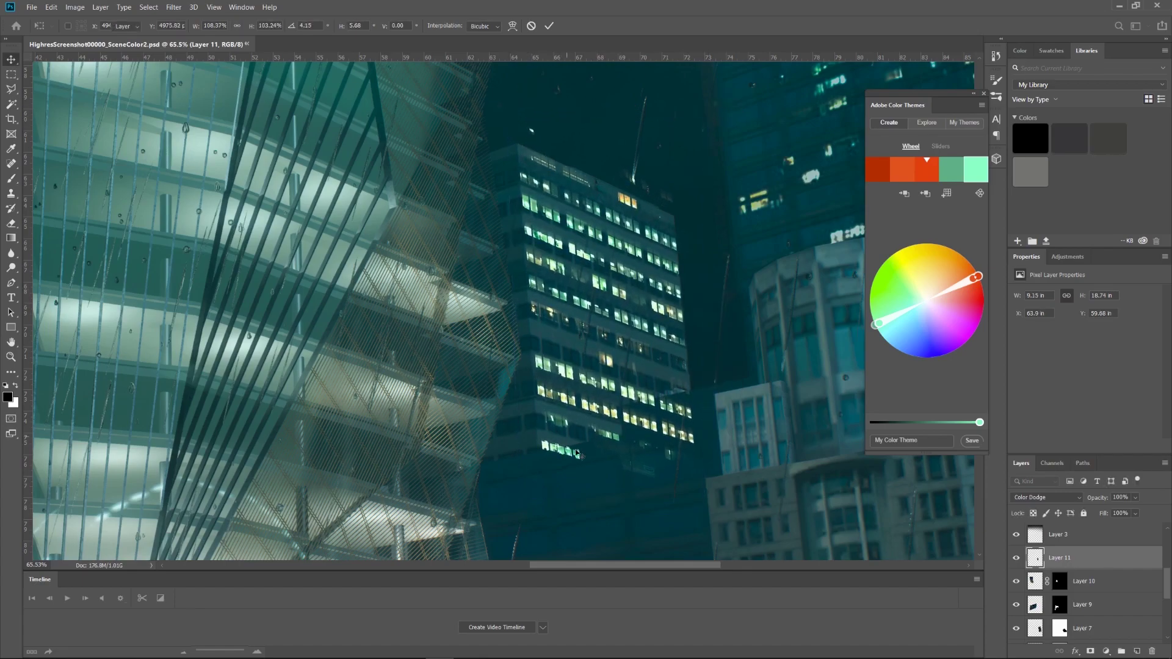
pyautogui.press('Return')
# Lasso the mid-rise building's front face with Layer 11 hidden, show the layer again, and mask it to that selection
pyautogui.press('l')
pyautogui.hotkey('ctrl', ',')
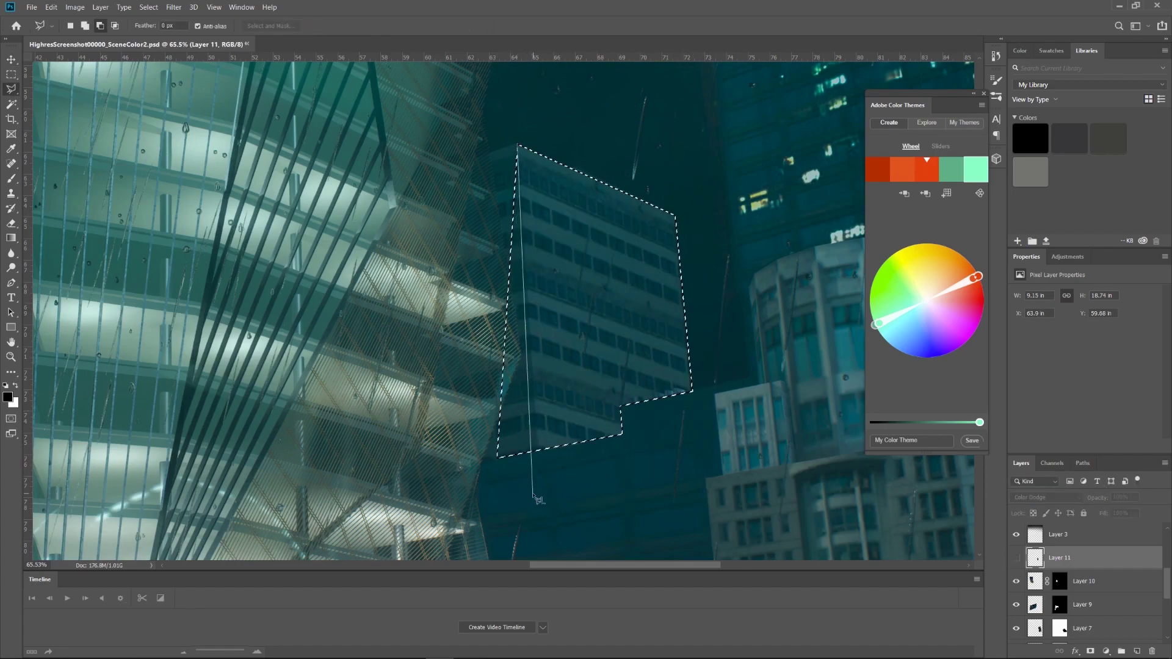
pyautogui.click(1016, 558)
pyautogui.click(1091, 652)
pyautogui.hotkey('ctrl', '0')
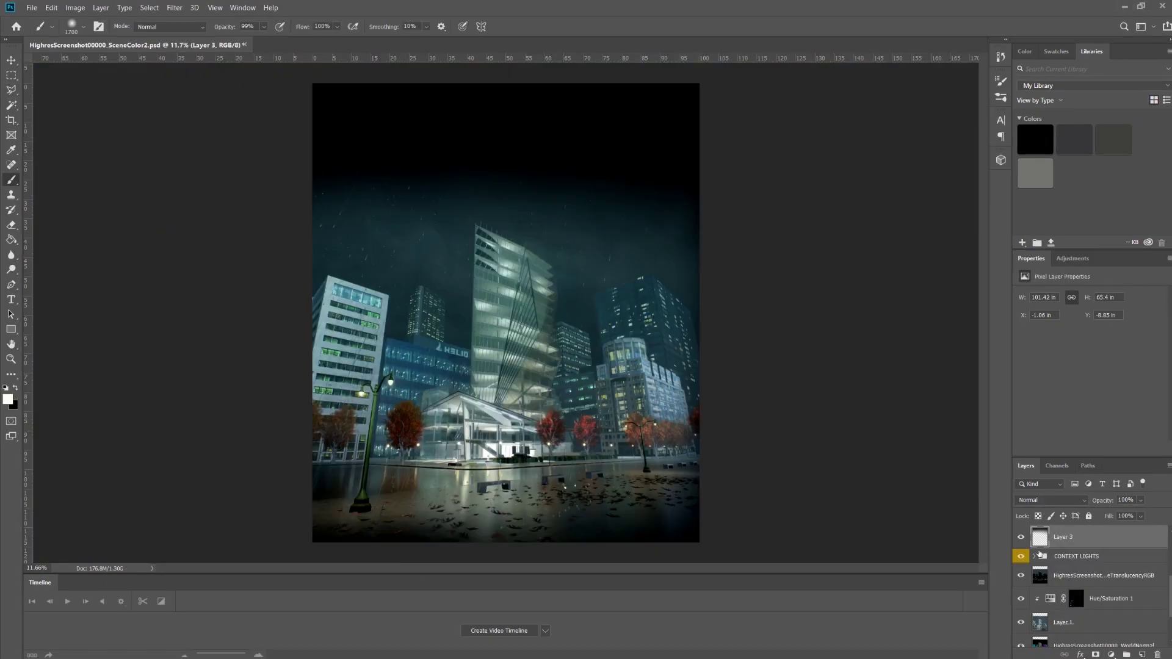
# Duplicate the CONTEXT LIGHTS group and set the copy's opacity to 62%
pyautogui.click(1087, 557)
pyautogui.hotkey('ctrl', 'j')
pyautogui.scroll(3, 497, 353)
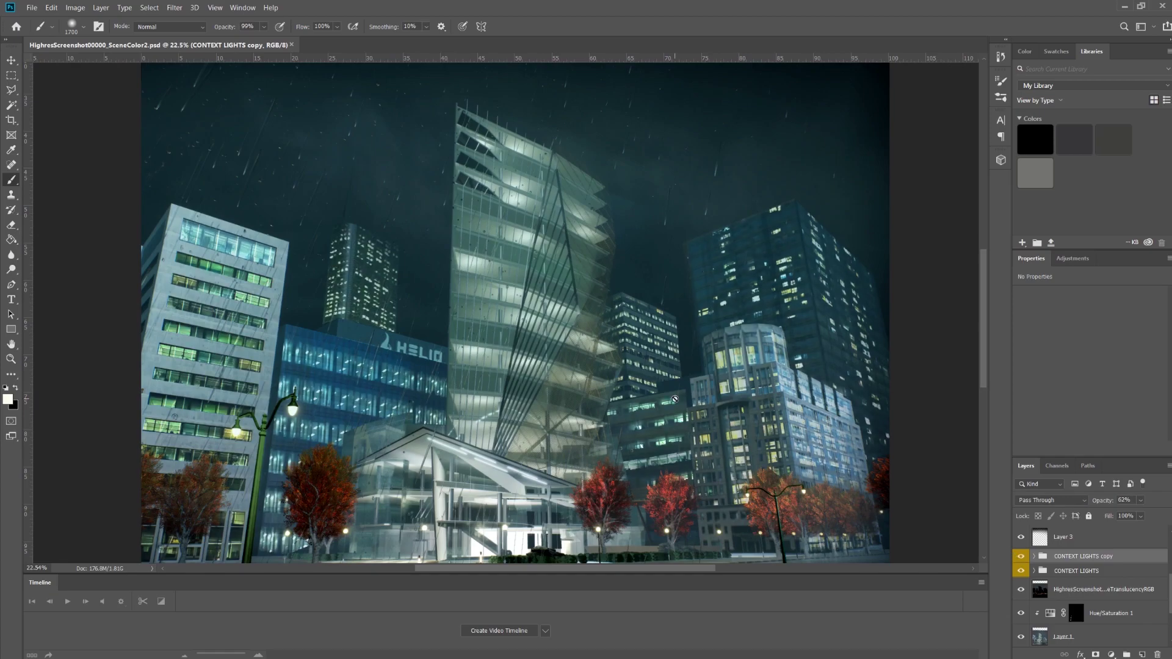
# Stretch Layer 1's upper edge to the top of the canvas to cover the black strip above the sky
pyautogui.scroll(-3, 675, 399)
pyautogui.hotkey('alt', '[')
pyautogui.hotkey('alt', '[')
pyautogui.hotkey('alt', '[')
pyautogui.hotkey('alt', '[')
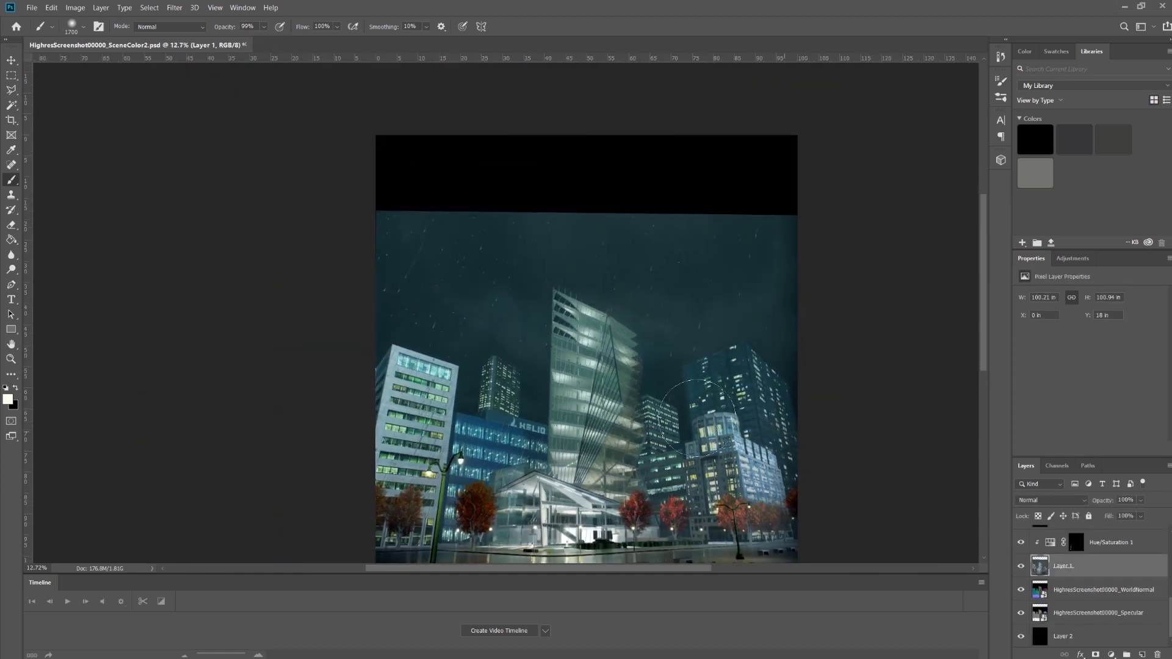
pyautogui.hotkey('ctrl', 't')
pyautogui.moveTo(587, 214); pyautogui.dragTo(586, 135)
pyautogui.press('Return')
# Paste the cloudy sky photo above Layer 6 and scale it to span the full width of the upper canvas
pyautogui.press('m')
pyautogui.scroll(-1, 440, 250)
pyautogui.scroll(2, 440, 251)
pyautogui.hotkey('ctrl', 'v')
pyautogui.press('v')
pyautogui.moveTo(1064, 630); pyautogui.dragTo(1071, 563)
pyautogui.moveTo(504, 383); pyautogui.dragTo(620, 292)
pyautogui.scroll(-2, 619, 291)
pyautogui.hotkey('ctrl', 't')
pyautogui.moveTo(486, 223); pyautogui.dragTo(314, 340)
pyautogui.press('Return')
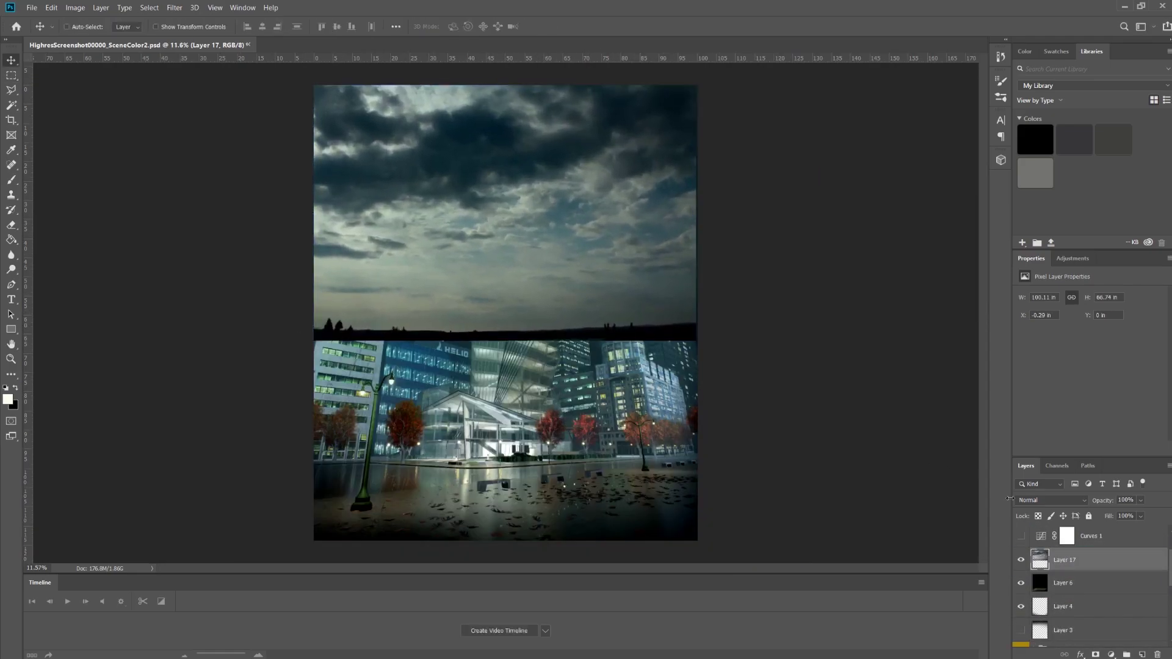
# Invert the pasted clouds on Layer 17 and blend them in Soft Light at 28% opacity
pyautogui.click(1050, 500)
pyautogui.click(1036, 521)
pyautogui.click(75, 8)
pyautogui.moveTo(91, 30)
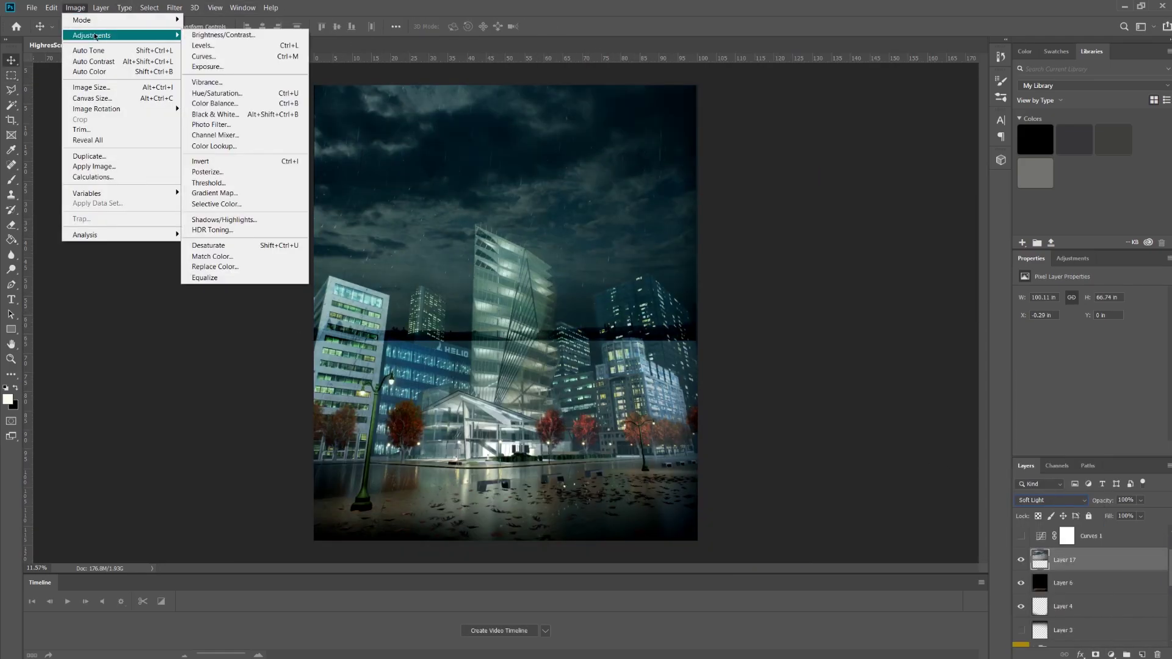
pyautogui.click(208, 208)
pyautogui.click(1050, 500)
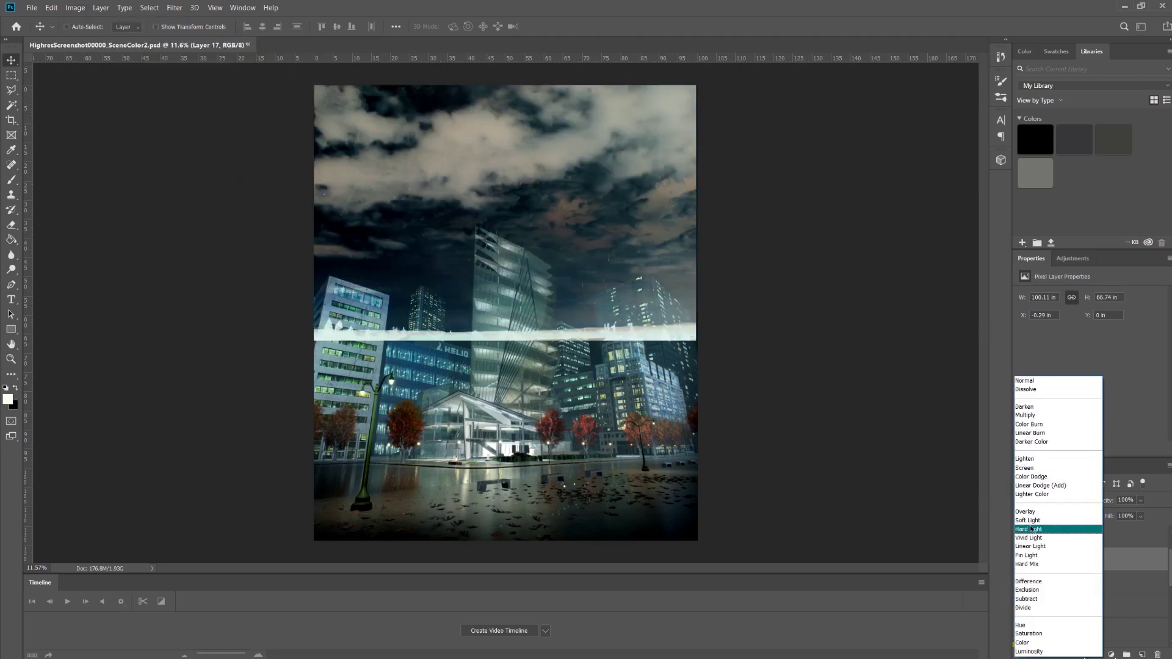
pyautogui.click(1027, 520)
pyautogui.press('5')
pyautogui.press('8')
# Mask Layer 17 off the buildings and street, and move it directly above the CONTEXT LIGHTS copy group with lowered opacity
pyautogui.press('b')
pyautogui.moveTo(702, 325); pyautogui.dragTo(311, 324)
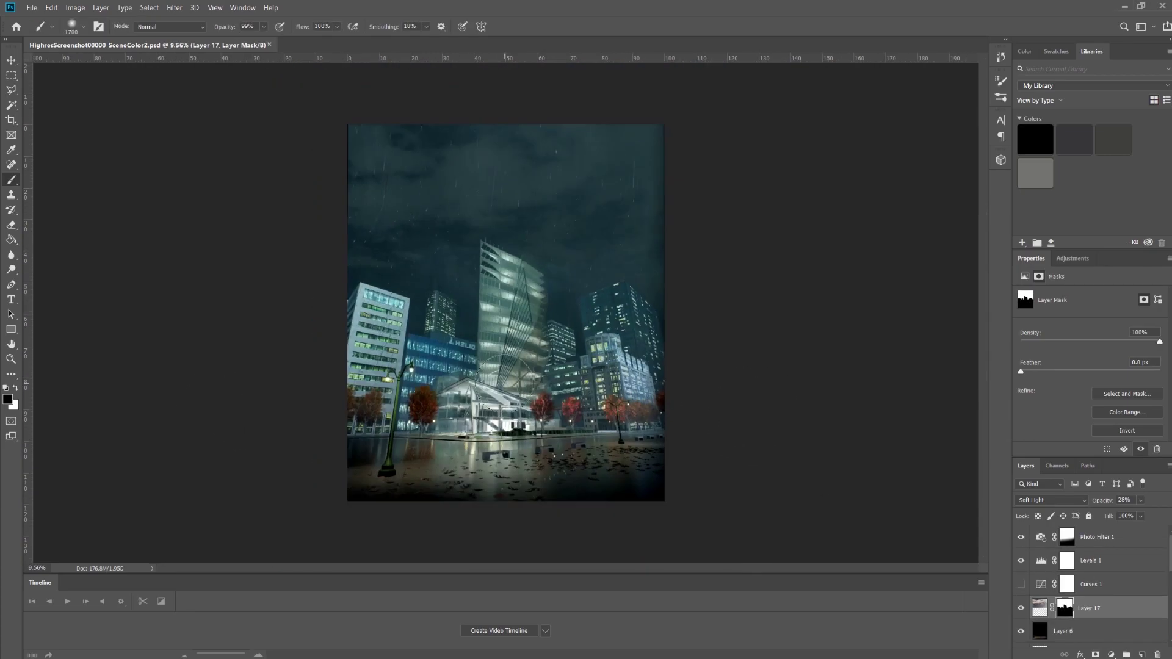
pyautogui.moveTo(1040, 608); pyautogui.dragTo(1040, 642)
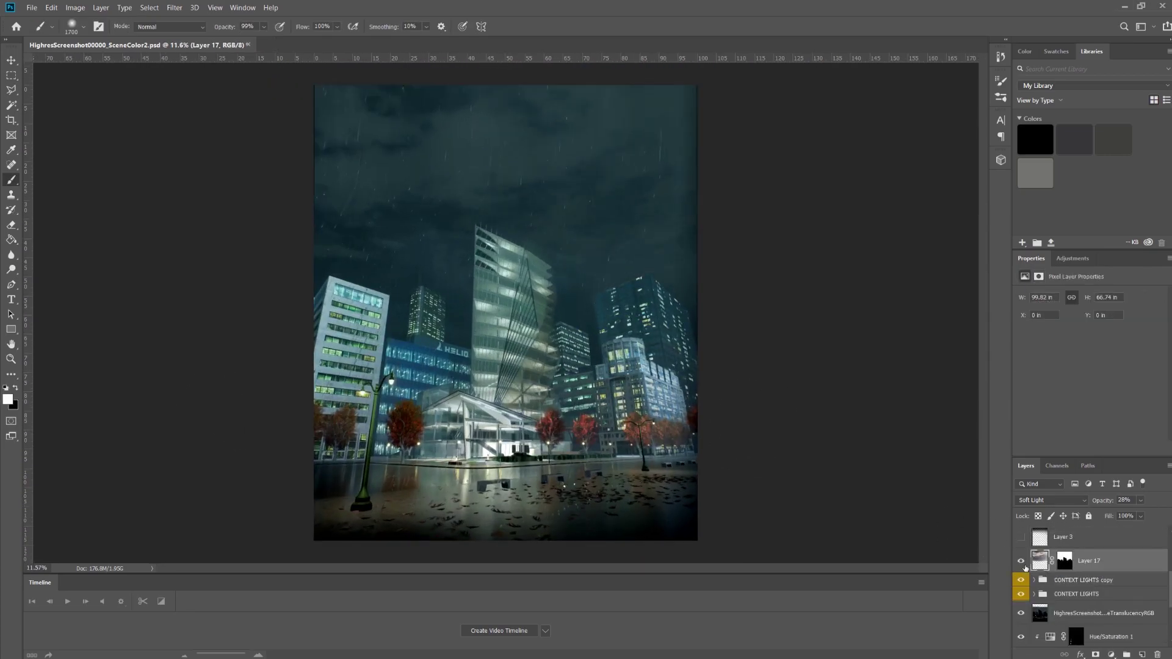
pyautogui.moveTo(1104, 501); pyautogui.dragTo(1091, 501)
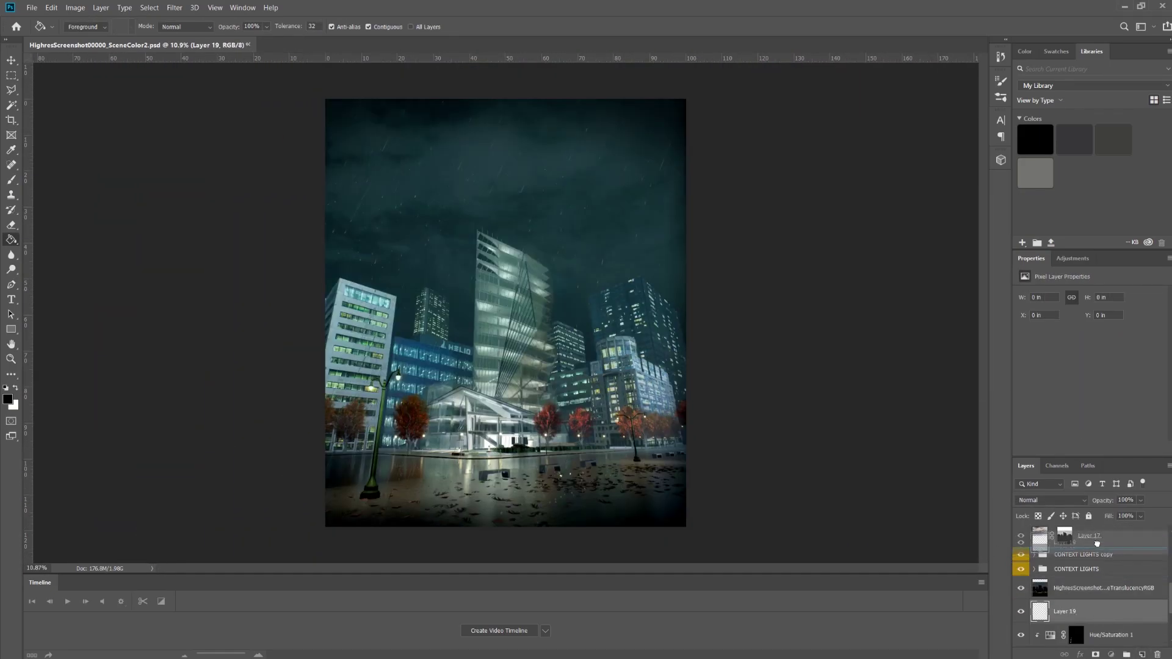
# Render Clouds on the black-filled Layer 19 and set its blend mode to Screen
pyautogui.click(176, 7)
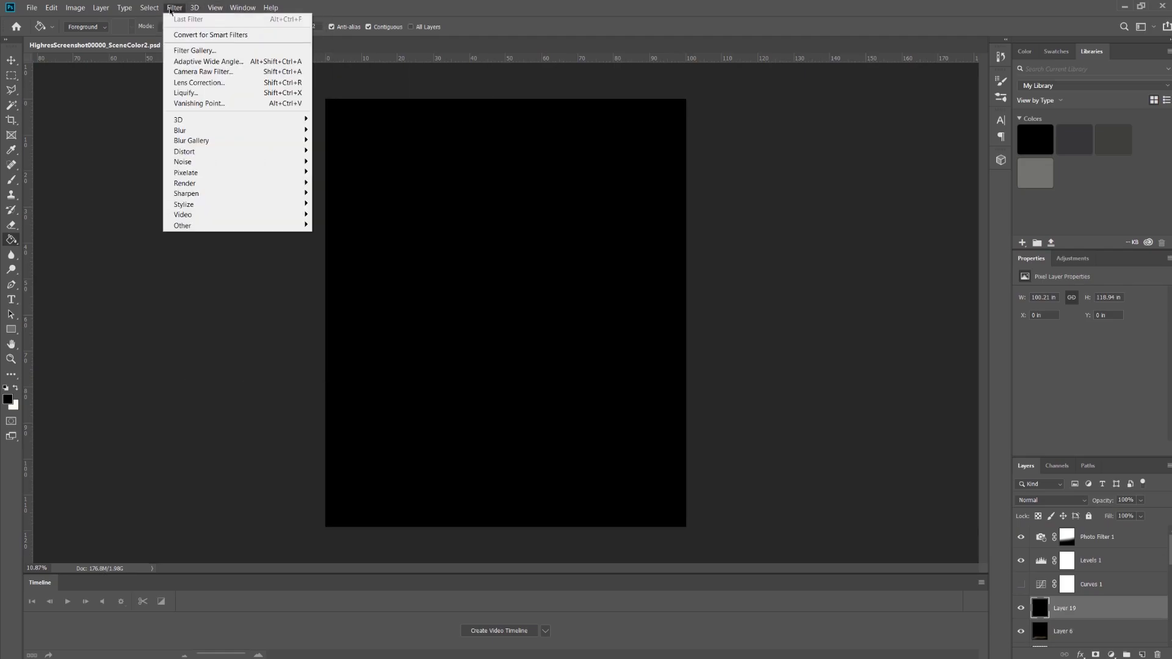
pyautogui.click(333, 218)
pyautogui.click(1051, 500)
pyautogui.click(1043, 470)
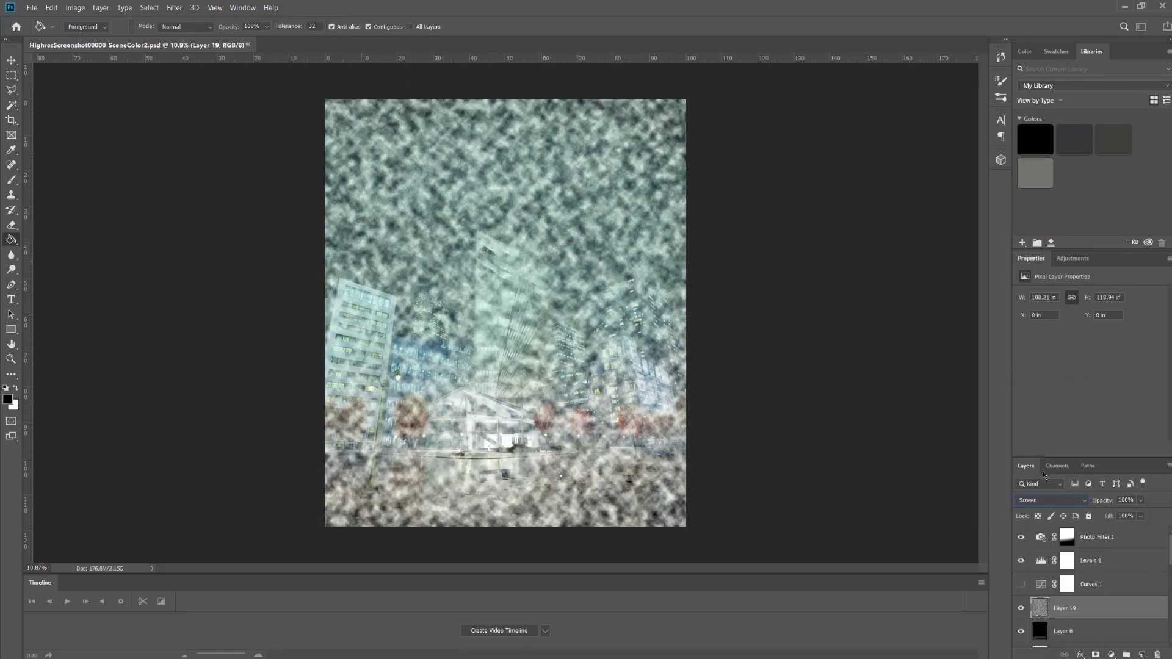
# Enlarge Layer 19's clouds far beyond the canvas and set the layer's opacity to 19%
pyautogui.hotkey('ctrl', 't')
pyautogui.hotkey('ctrl', '-')
pyautogui.hotkey('ctrl', '-')
pyautogui.moveTo(686, 458); pyautogui.dragTo(683, 448)
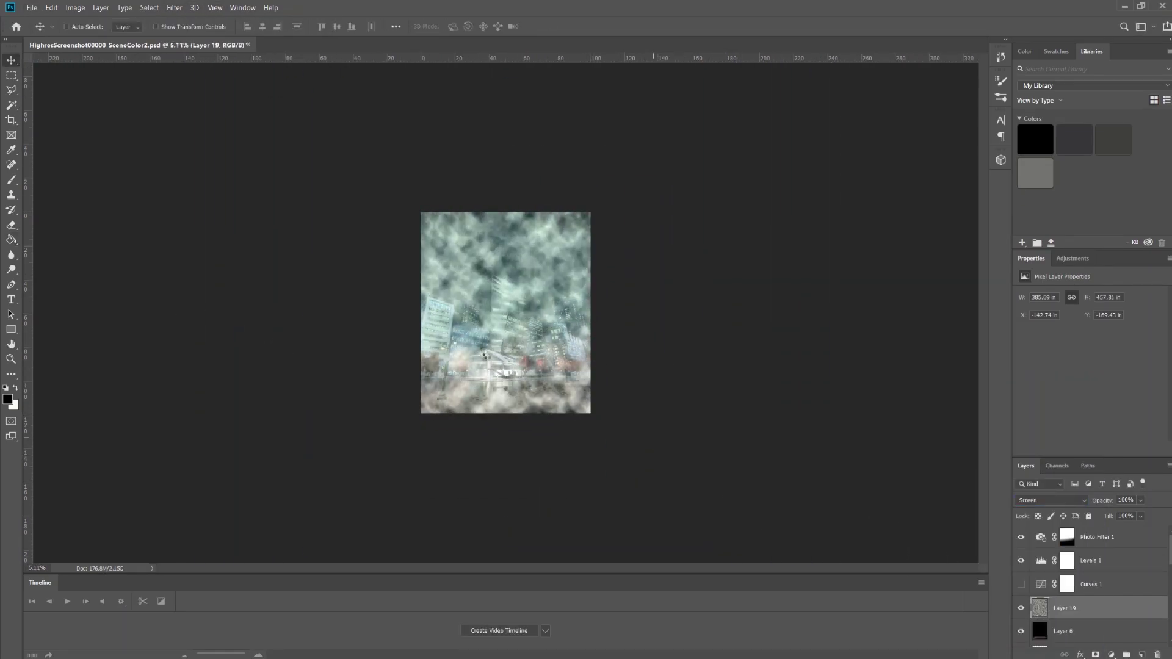
pyautogui.moveTo(1088, 506); pyautogui.dragTo(1046, 512)
# Cut the canvas-sized area of the enlarged clouds and paste it as a new layer in Screen mode at 15% opacity
pyautogui.hotkey('ctrl', '+')
pyautogui.press('m')
pyautogui.moveTo(324, 98); pyautogui.dragTo(690, 527)
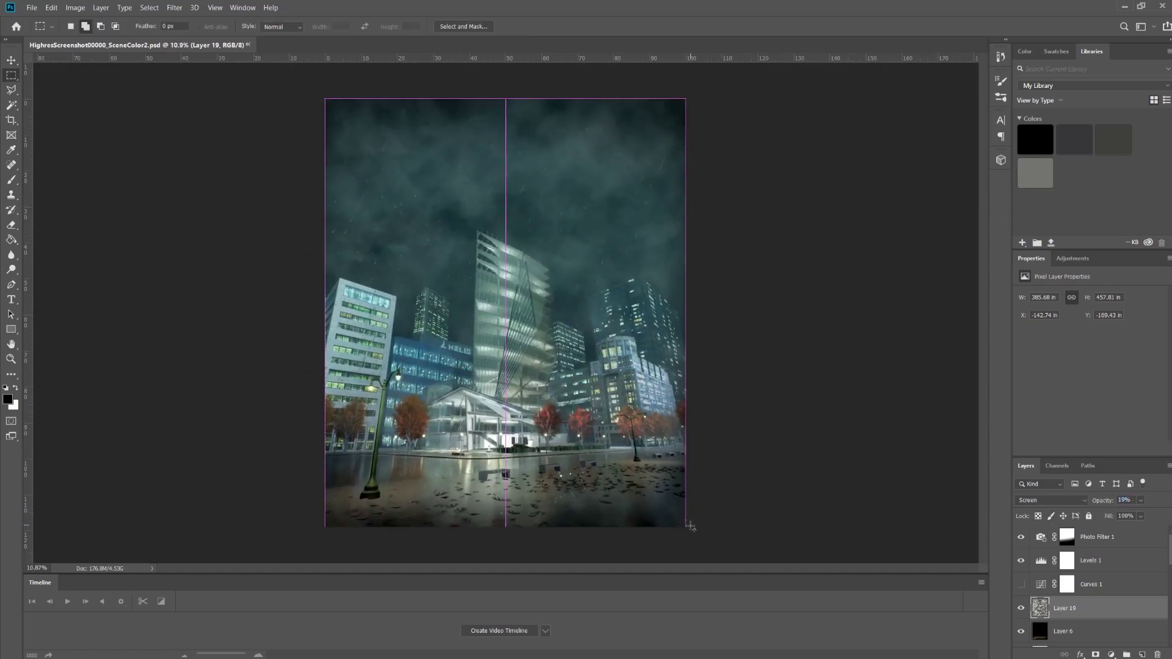
pyautogui.hotkey('ctrl', 'x')
pyautogui.hotkey('ctrl', 'v')
pyautogui.click(1051, 500)
pyautogui.click(1043, 470)
pyautogui.press('1')
pyautogui.press('5')
# Apply a perspective transform to the pasted clouds, spreading their top edge well beyond both sides of the canvas
pyautogui.hotkey('ctrl', '-')
pyautogui.hotkey('ctrl', 't')
pyautogui.rightClick(530, 272)
pyautogui.click(568, 337)
pyautogui.moveTo(629, 167); pyautogui.dragTo(864, 211)
pyautogui.press('Return')
pyautogui.hotkey('ctrl', '0')
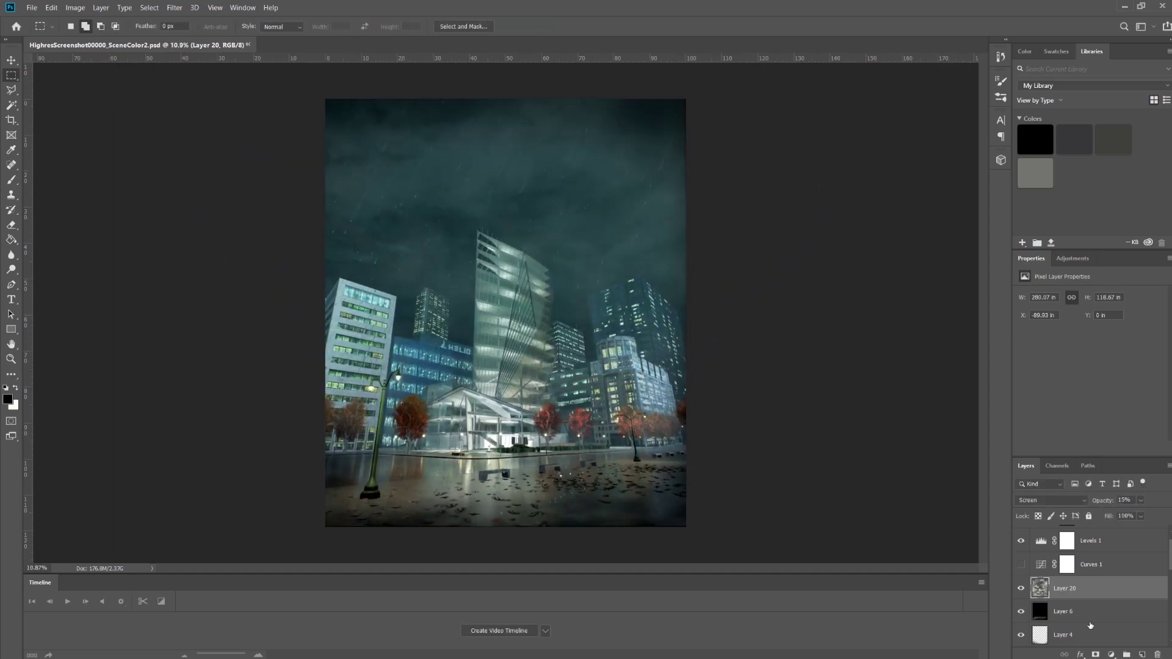
# Add a mask to Layer 20 and paint the clouds out over the lower part of the scene
pyautogui.click(1096, 654)
pyautogui.press('b')
pyautogui.moveTo(780, 474)
pyautogui.mouseDown()
pyautogui.moveTo(696, 482)
pyautogui.moveTo(351, 422)
pyautogui.mouseUp()
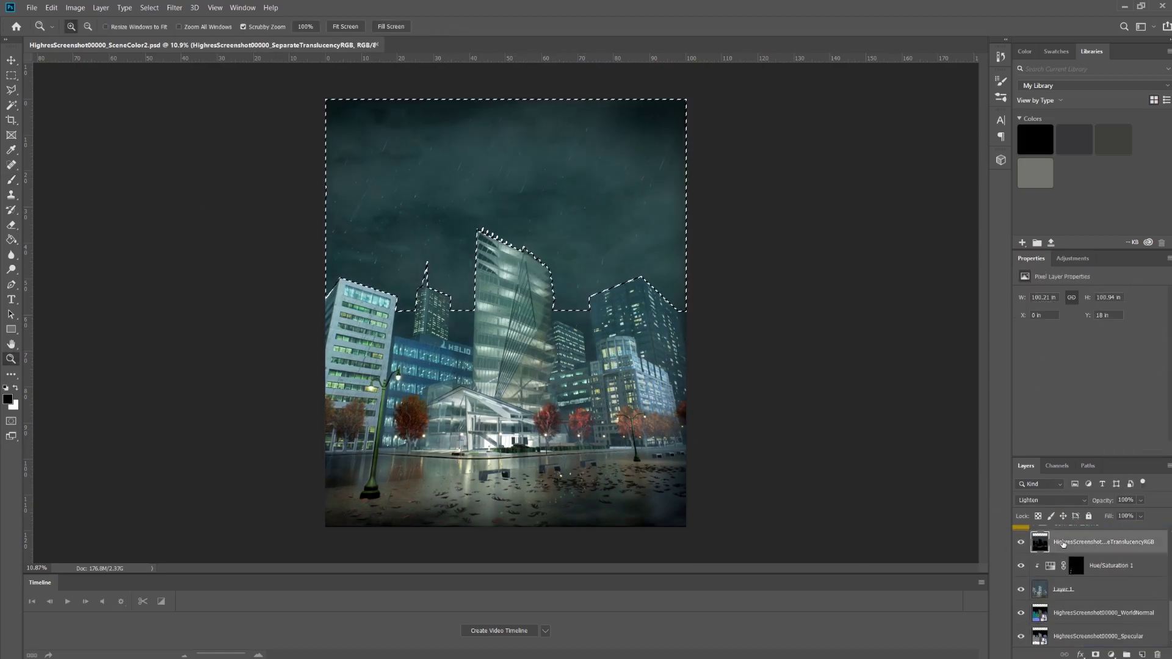
# Select the building silhouettes with the Magic Wand on the SeparateTranslucencyRGB layer and hide them in Layer 20's mask
pyautogui.press('w')
pyautogui.click(504, 335)
pyautogui.scroll(2, 503, 335)
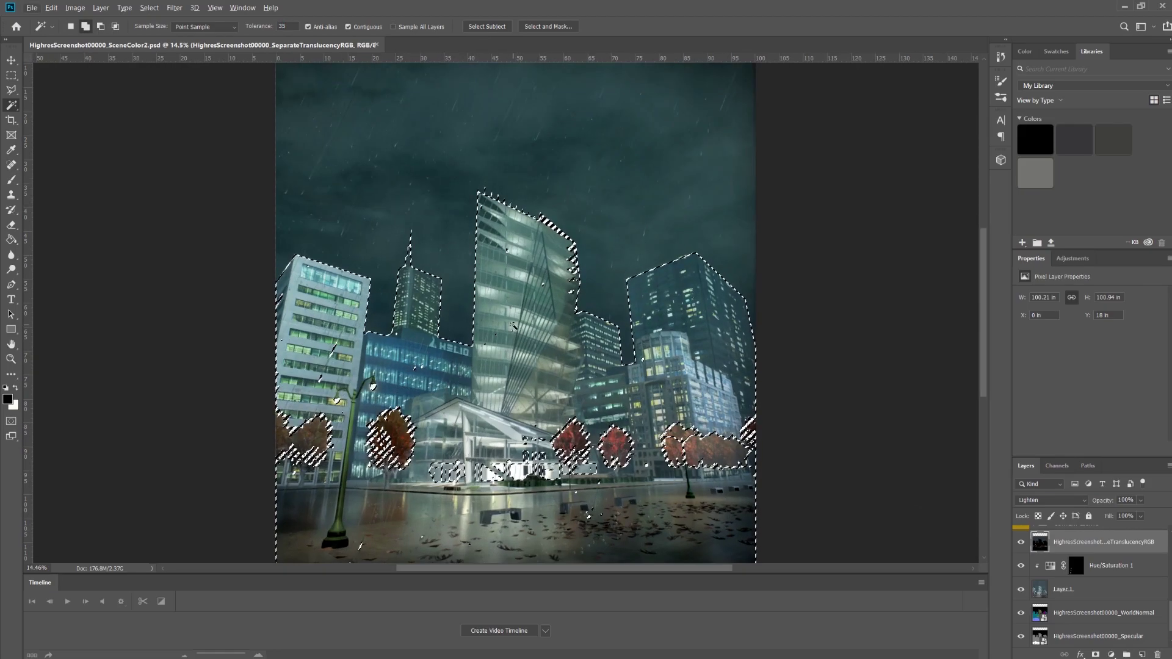
pyautogui.scroll(1, 1093, 586)
pyautogui.click(1050, 500)
pyautogui.press('Escape')
pyautogui.click(379, 177)
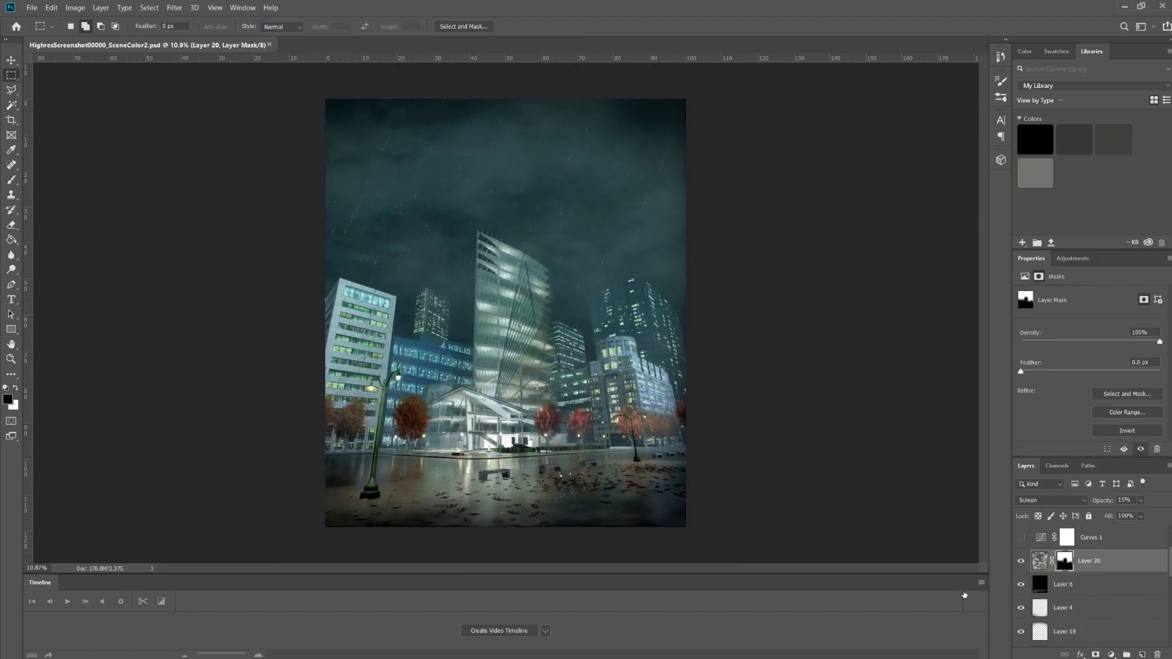
# Colorize Layer 20 with a clipped Hue/Saturation adjustment at hue 173 and saturation 25
pyautogui.click(1096, 654)
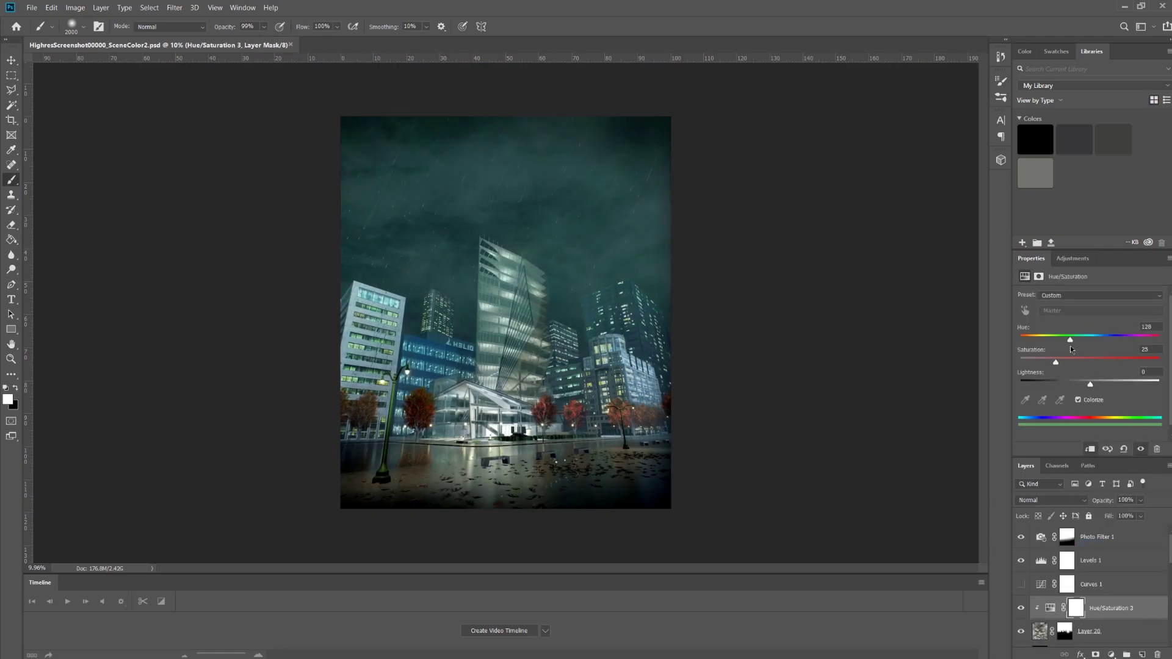
pyautogui.click(1022, 608)
pyautogui.click(1021, 608)
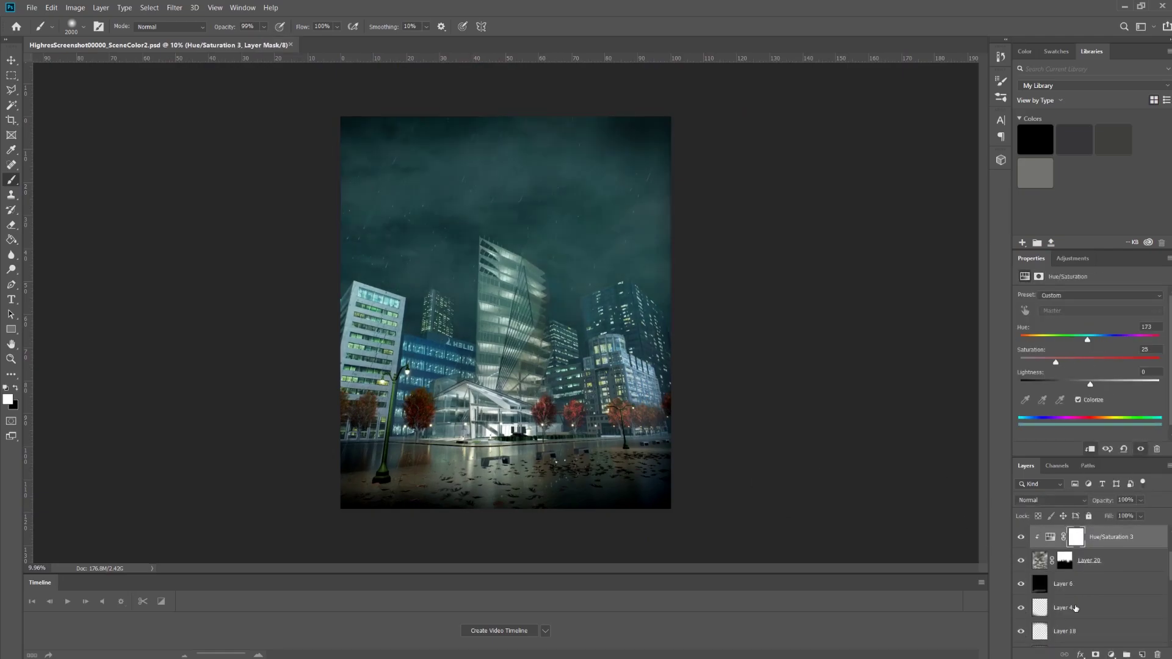
# Place the dark Layer 18 above Hue/Saturation 3 and set its opacity to 70%
pyautogui.click(1066, 560)
pyautogui.moveTo(1110, 502); pyautogui.dragTo(1126, 502)
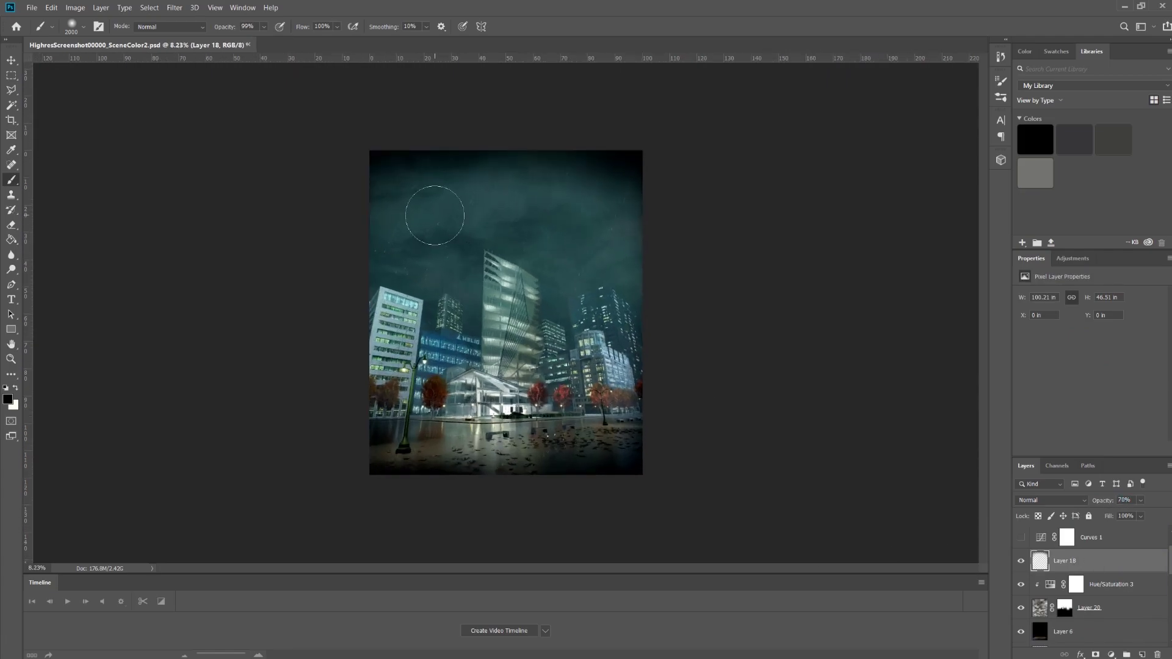
# Darken the upper edge and corner of the sky on Layer 18 with a black-to-transparent gradient
pyautogui.press('g')
pyautogui.moveTo(348, 86); pyautogui.dragTo(476, 307)
pyautogui.hotkey('ctrl', 'z')
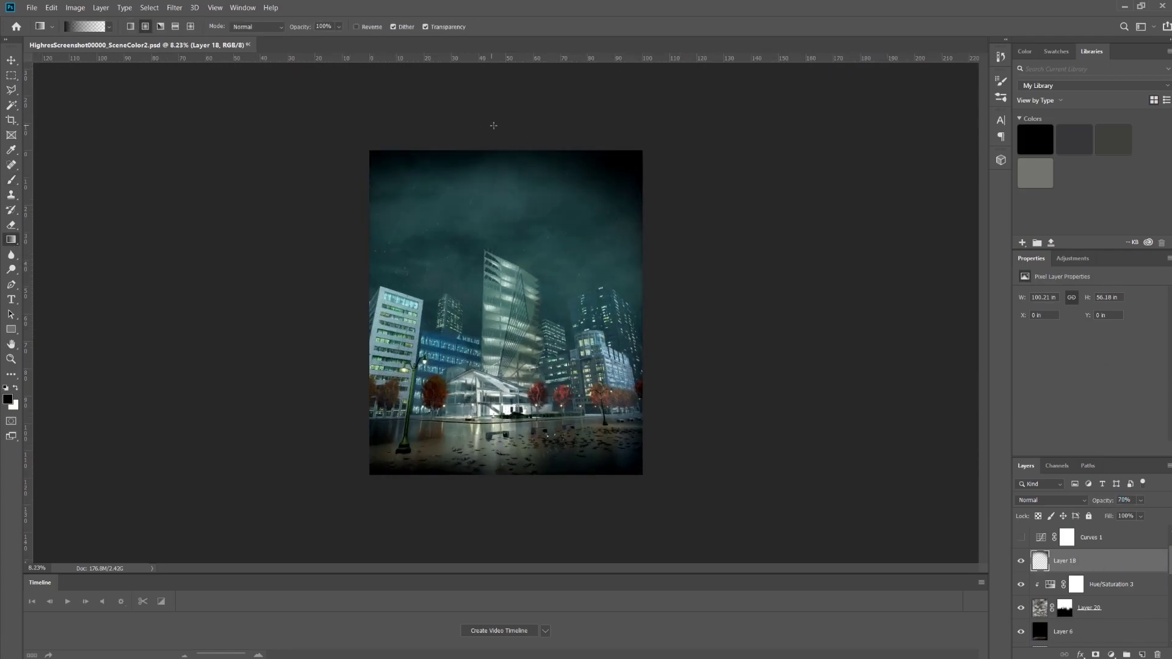
pyautogui.moveTo(474, 122); pyautogui.dragTo(360, 177)
pyautogui.hotkey('ctrl', '0')
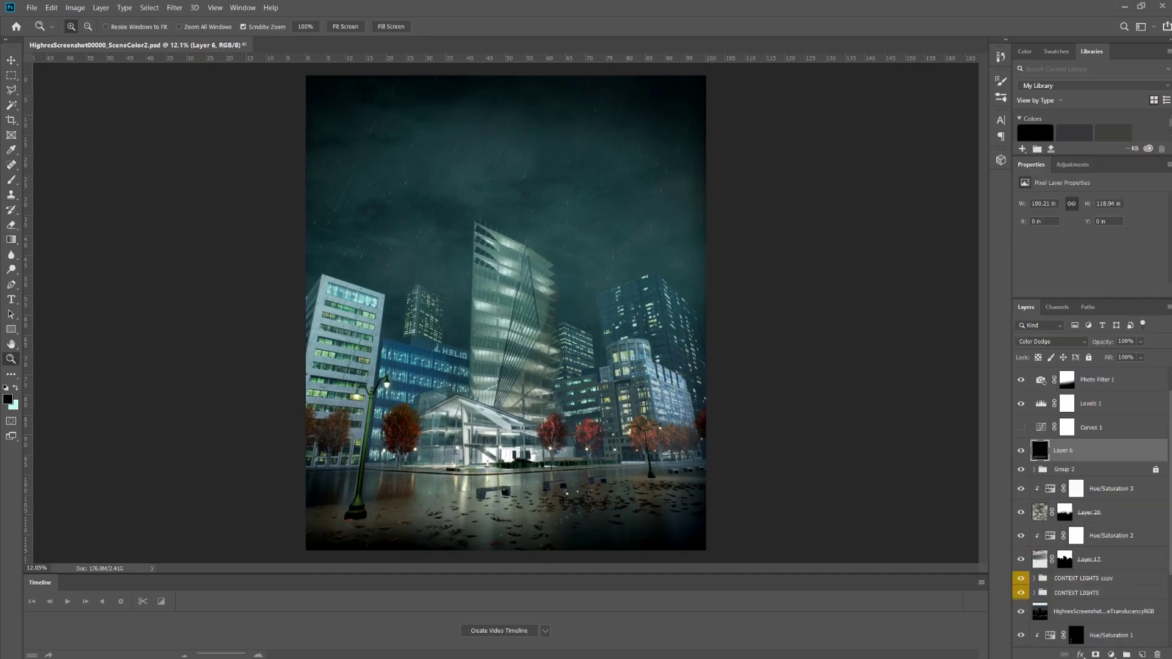
# Set the new layer above Layer 6 to Color Dodge and fill it with black using the Paint Bucket
pyautogui.click(1051, 341)
pyautogui.click(1051, 446)
pyautogui.rightClick(11, 240)
pyautogui.click(66, 251)
pyautogui.click(327, 323)
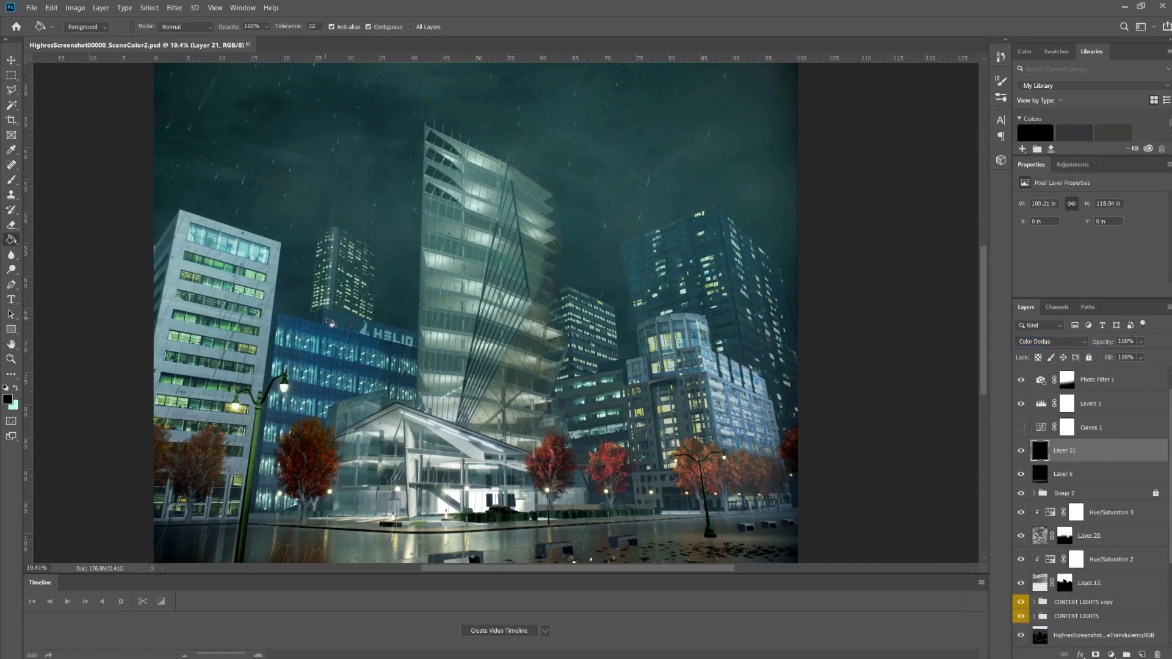
# Try painting a soft cyan glow along the central tower's top edge on Layer 21 with a smaller, low-opacity brush
pyautogui.press('x')
pyautogui.press('2')
pyautogui.press('2')
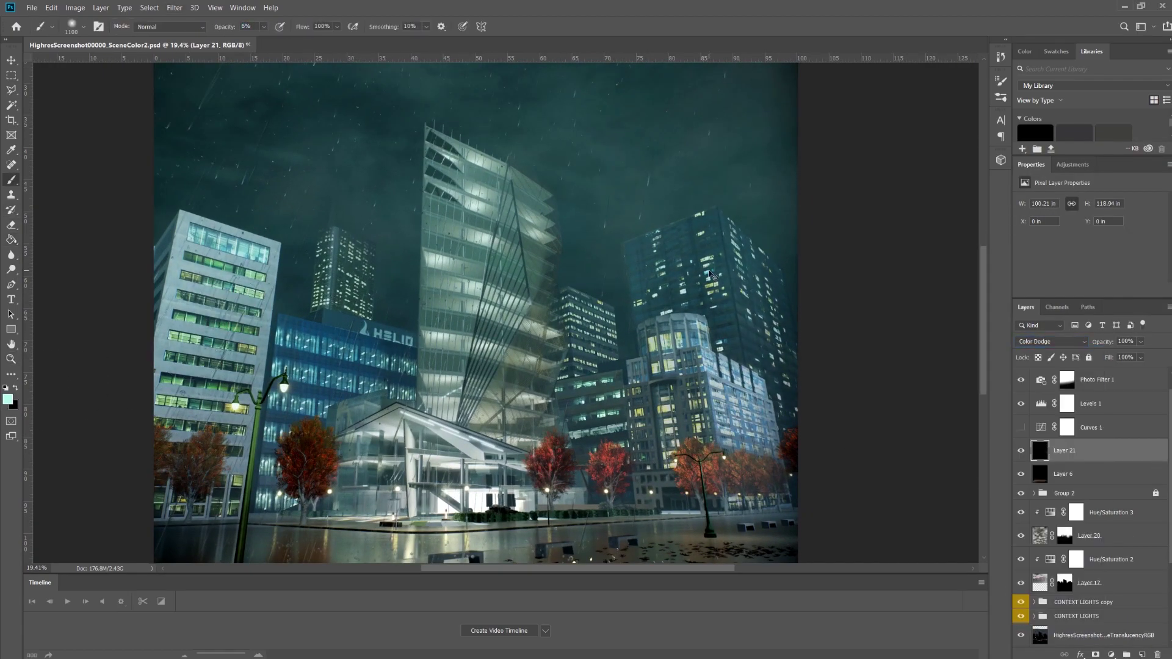
pyautogui.scroll(3, 710, 274)
pyautogui.press('[')
pyautogui.press('[')
pyautogui.press('[')
pyautogui.press('[')
pyautogui.press('[')
pyautogui.press('[')
pyautogui.press('[')
pyautogui.press('[')
pyautogui.press('[')
pyautogui.moveTo(452, 257)
pyautogui.mouseDown()
pyautogui.moveTo(482, 226)
pyautogui.moveTo(477, 239)
pyautogui.mouseUp()
pyautogui.scroll(-2, 477, 238)
pyautogui.scroll(3, 483, 232)
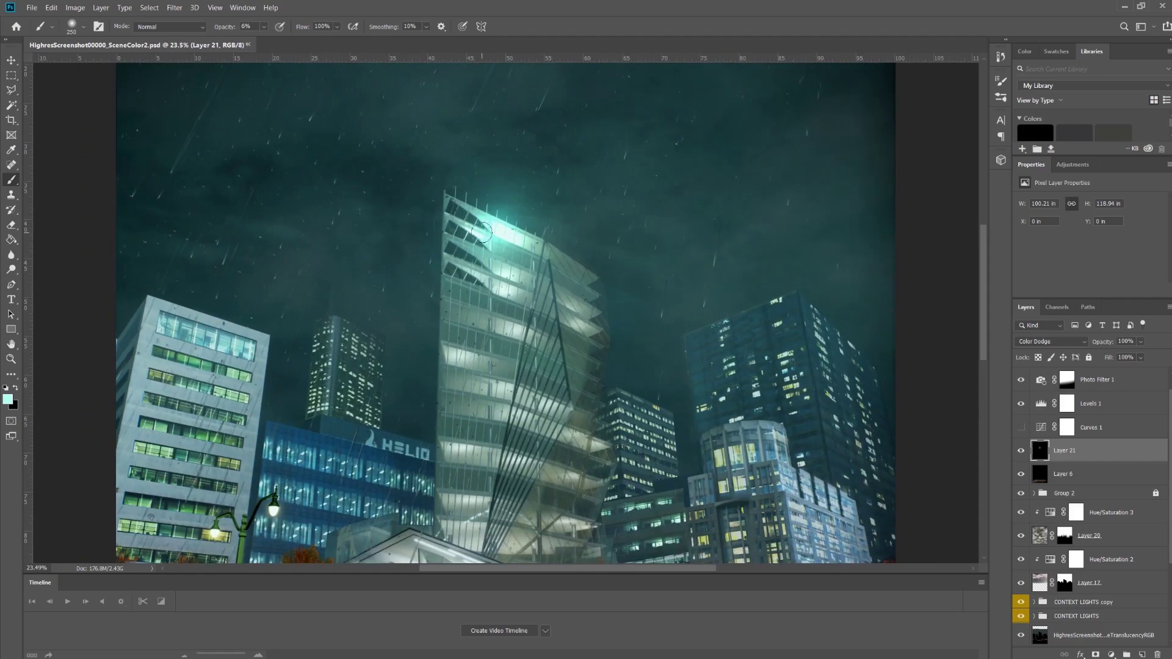
pyautogui.press('2')
pyautogui.press('7')
pyautogui.scroll(-3, 483, 232)
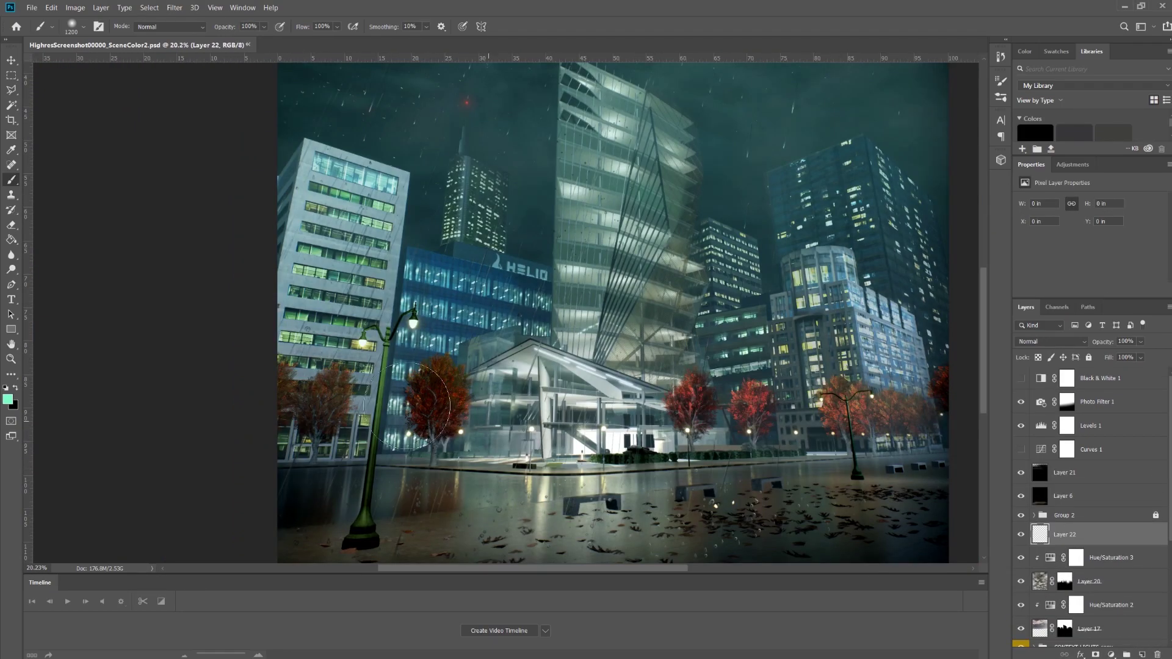
# Set the foreground color to bright red for the Pen tool
pyautogui.press('p')
pyautogui.click(8, 399)
pyautogui.click(791, 470)
pyautogui.press('Return')
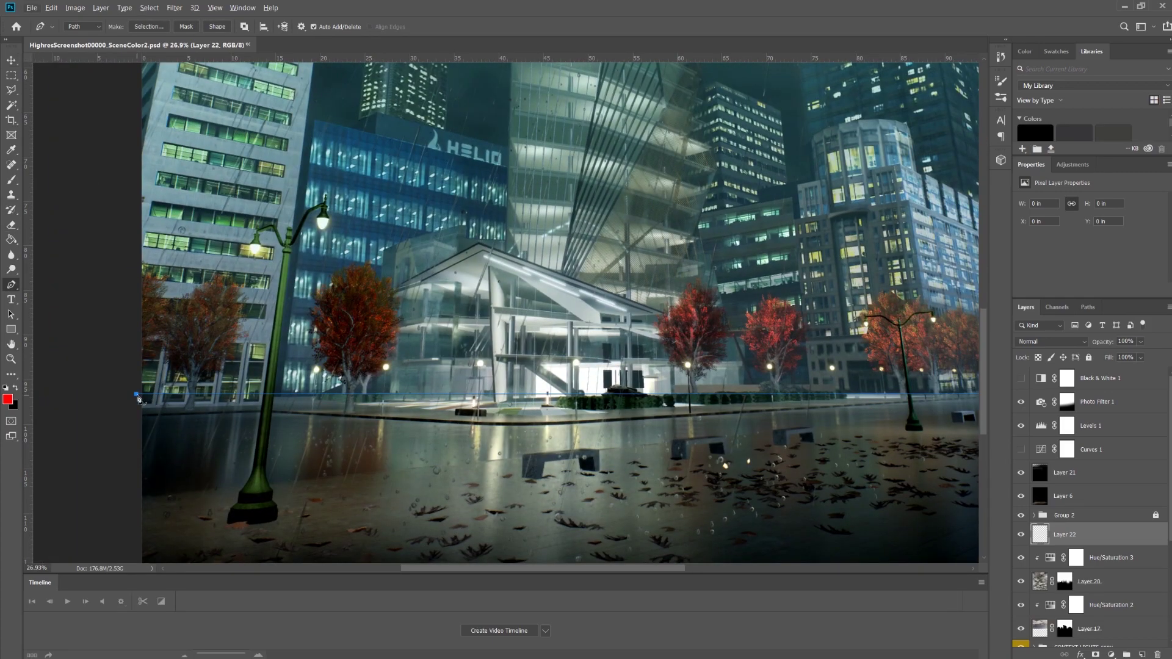
# Draw a straight pen shape line across the street in front of the pavilion with a 19.81 px red stroke
pyautogui.click(133, 415)
pyautogui.click(903, 431)
pyautogui.click(196, 489)
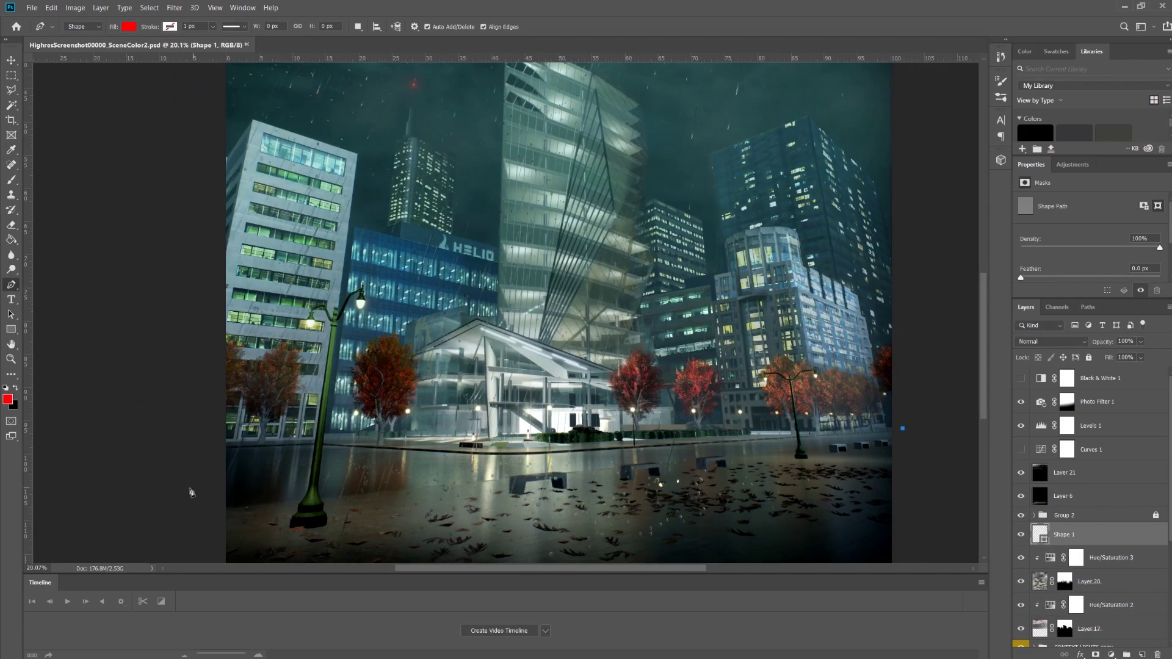
pyautogui.scroll(2, 434, 306)
pyautogui.click(170, 27)
pyautogui.click(116, 85)
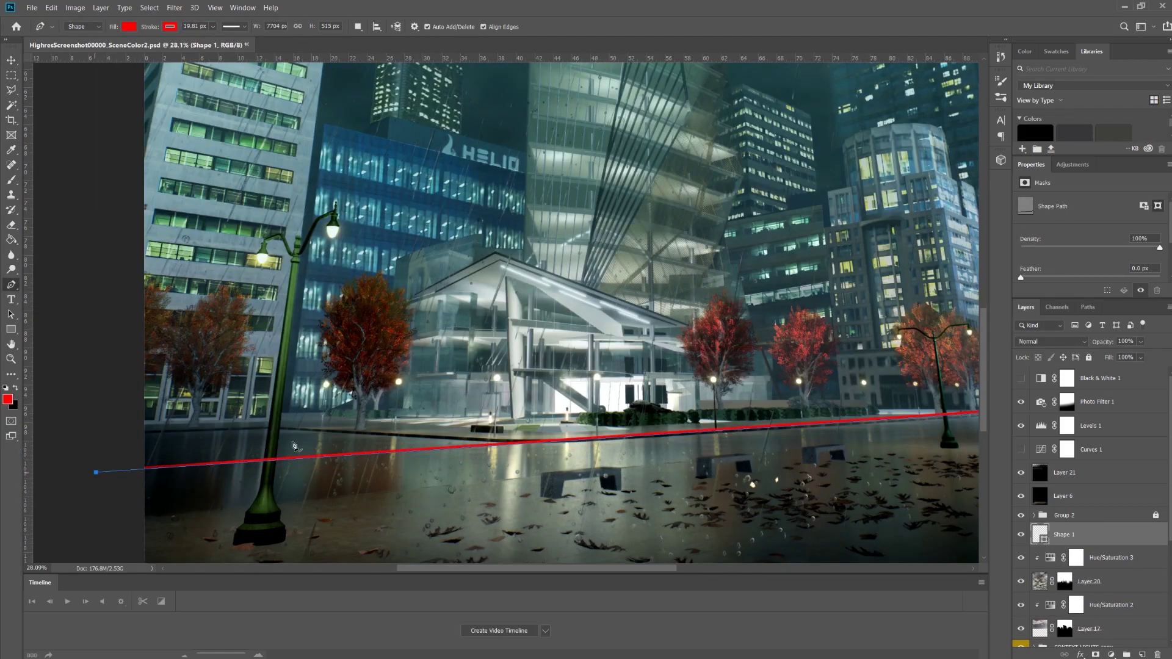
pyautogui.hscroll(5, 866, 401)
pyautogui.scroll(-2, 666, 374)
pyautogui.press('Escape')
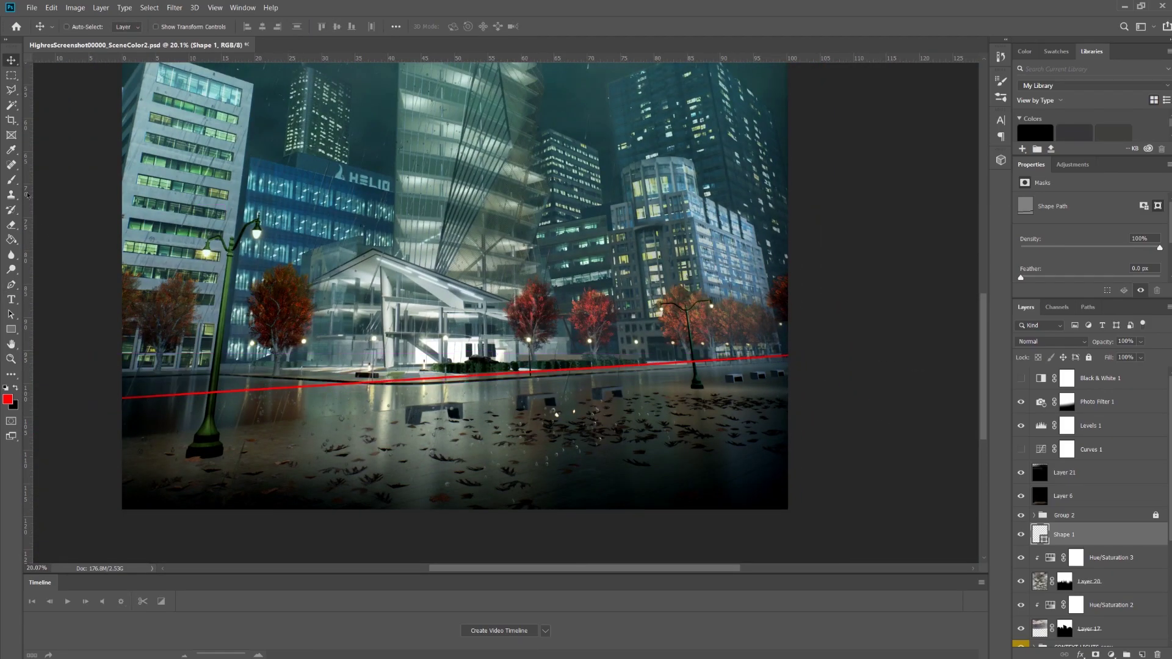
# Reposition the red line on Shape 1 so it runs along the road edge in front of the pavilion
pyautogui.scroll(-3, 248, 391)
pyautogui.press('v')
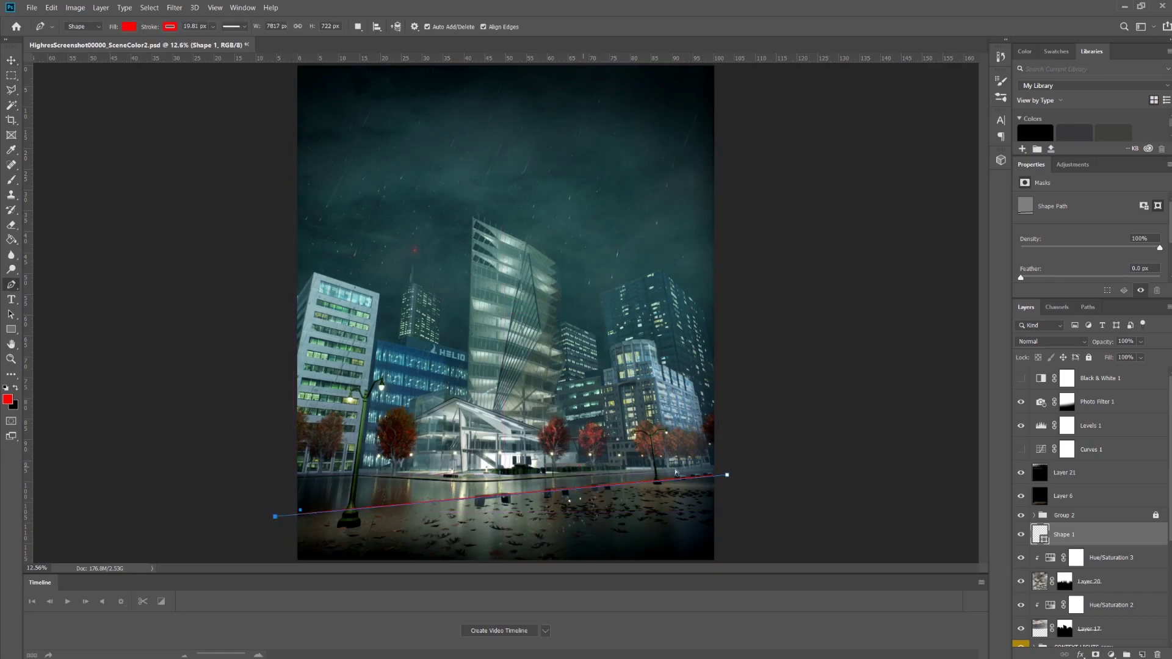
pyautogui.press('v')
pyautogui.moveTo(611, 487); pyautogui.dragTo(613, 480)
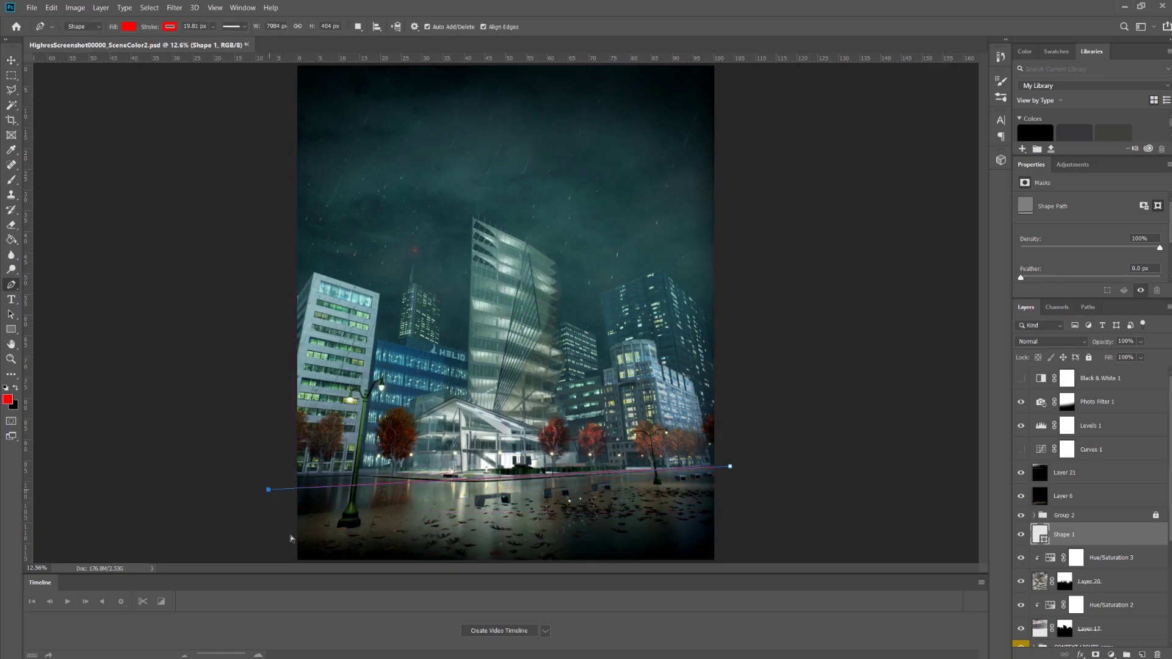
# Duplicate the red line twice and shift one copy slightly below the original
pyautogui.scroll(3, 265, 525)
pyautogui.rightClick(1064, 534)
pyautogui.press('Escape')
pyautogui.hotkey('ctrl', 'j')
pyautogui.hotkey('ctrl', 'j')
pyautogui.press('v')
pyautogui.moveTo(660, 453); pyautogui.dragTo(659, 461)
# Give Shape 1 copy a 13.48 px yellow stroke and lower its left end so it fans away from the red line
pyautogui.click(170, 27)
pyautogui.click(142, 87)
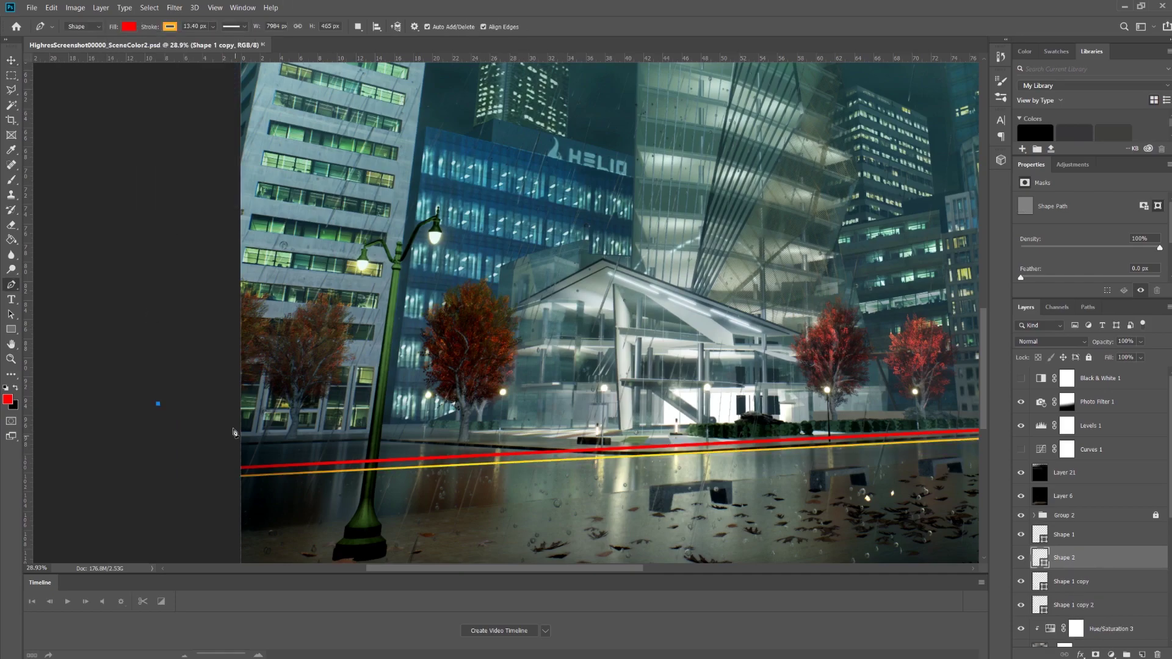
pyautogui.scroll(-2, 317, 464)
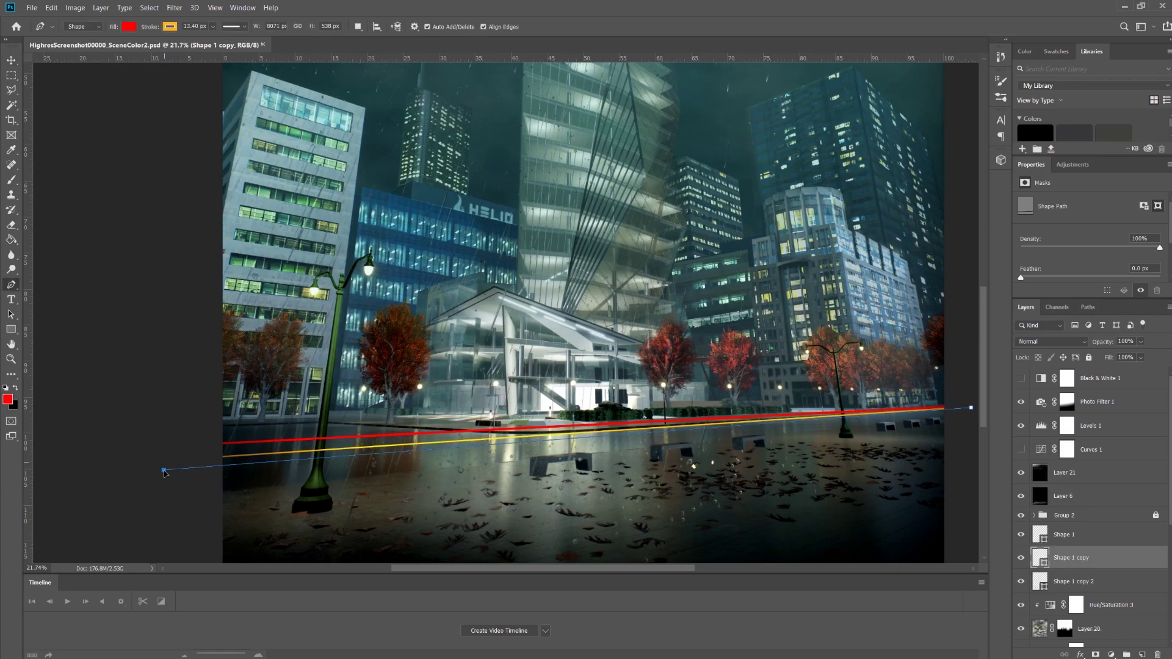
pyautogui.click(151, 481)
pyautogui.press('v')
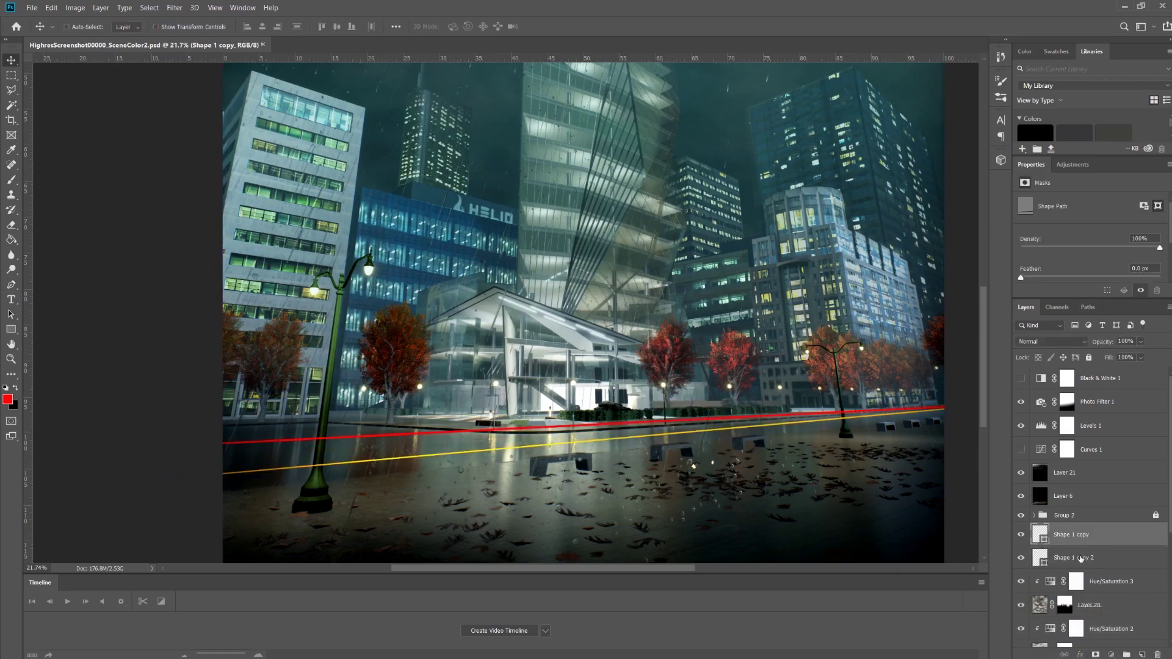
# Duplicate the red line and angle the copy flatter, just above the other lines along the road edge
pyautogui.moveTo(670, 438); pyautogui.dragTo(669, 438)
pyautogui.scroll(1, 400, 466)
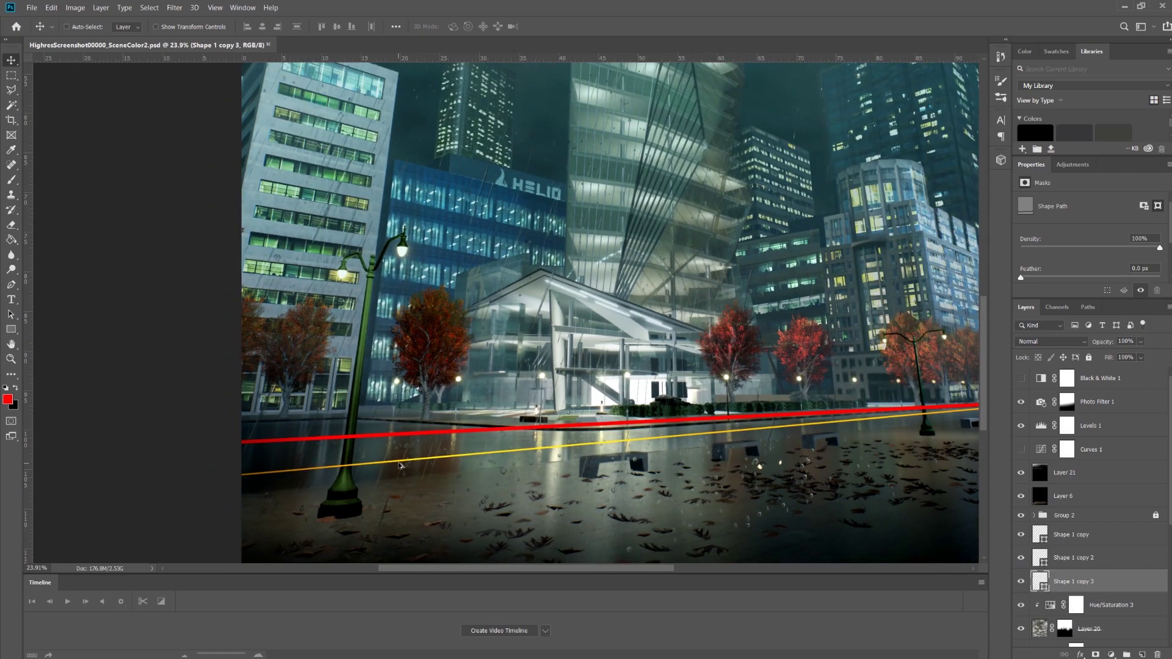
pyautogui.scroll(-4, 426, 420)
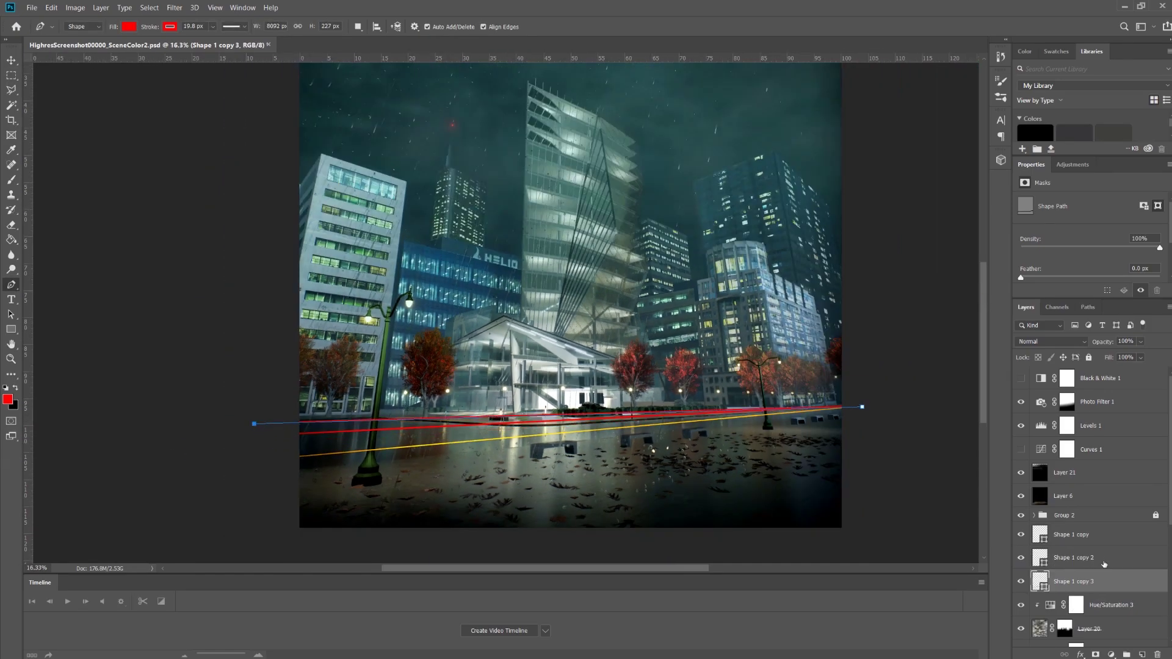
# Duplicate the yellow line on Shape 1 copy and angle the copy just above it, between the yellow and red lines
pyautogui.click(1075, 534)
pyautogui.hotkey('ctrl', 'j')
pyautogui.scroll(2, 246, 452)
pyautogui.hotkey('alt', '[')
pyautogui.hotkey('alt', '[')
pyautogui.hotkey('alt', '[')
pyautogui.press('v')
pyautogui.scroll(-3, 747, 426)
pyautogui.scroll(3, 748, 426)
# Merge the selected red and yellow line layers into one Screen-blended layer and duplicate it
pyautogui.keyDown('shift'); pyautogui.click(1075, 535); pyautogui.keyUp('shift')
pyautogui.rightClick(1074, 605)
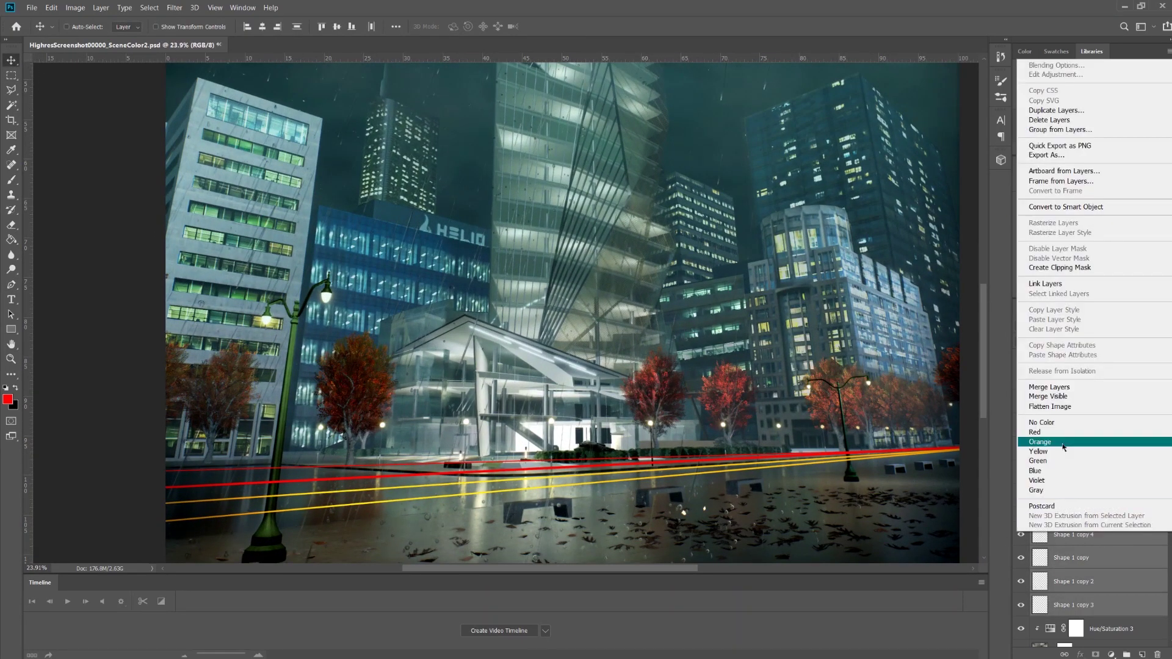
pyautogui.click(1062, 388)
pyautogui.hotkey('ctrl', 'j')
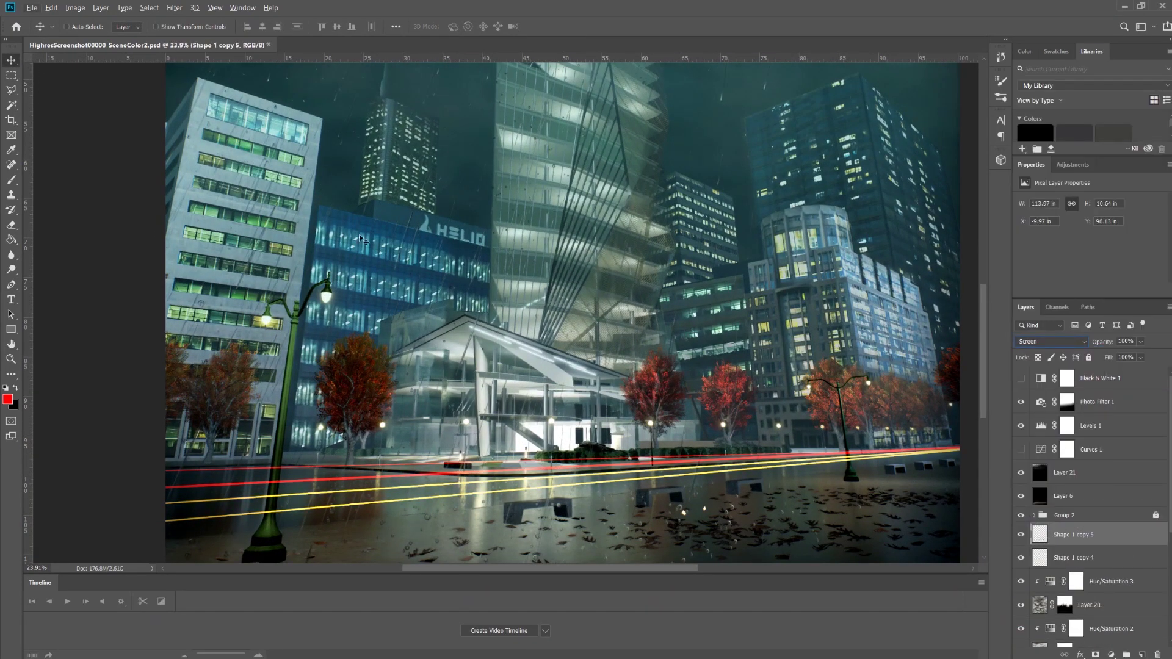
# Apply a Gaussian Blur to the duplicated line layer Shape 1 copy 5 to create a glow
pyautogui.hotkey('ctrl', '+')
pyautogui.hotkey('ctrl', '+')
pyautogui.hotkey('ctrl', '+')
pyautogui.click(175, 7)
pyautogui.moveTo(183, 153)
pyautogui.click(287, 195)
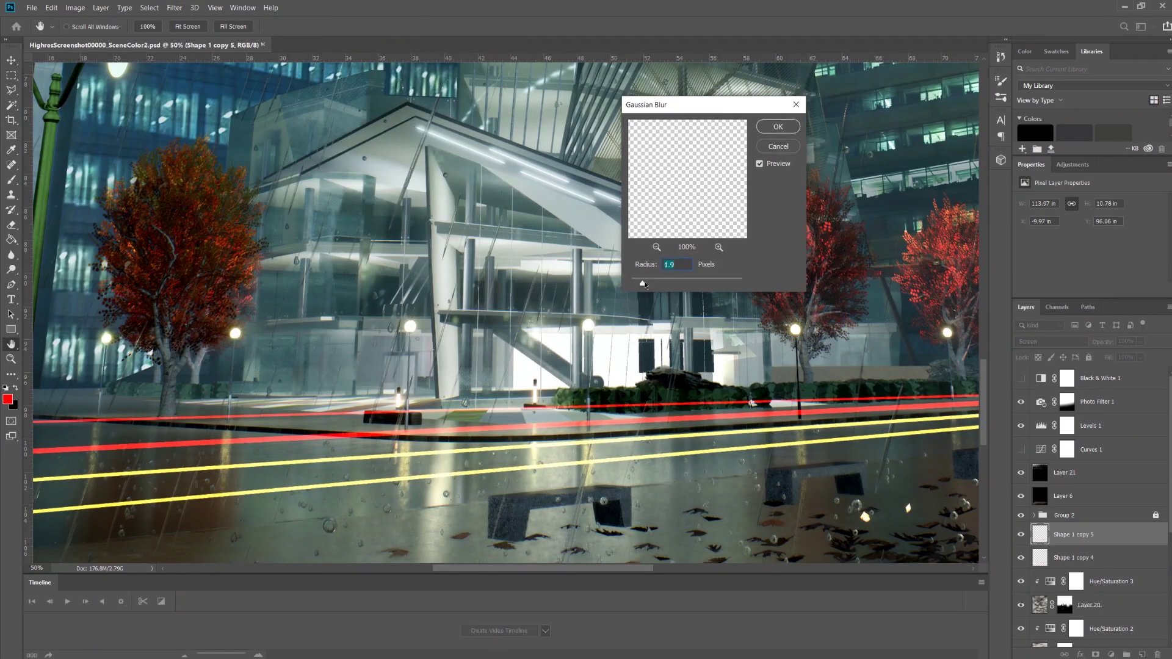
pyautogui.moveTo(648, 285); pyautogui.dragTo(680, 283)
pyautogui.click(777, 127)
# Compare blending modes on the blurred line layer and set it to Color Dodge
pyautogui.hotkey('ctrl', '0')
pyautogui.press('v')
pyautogui.click(1050, 341)
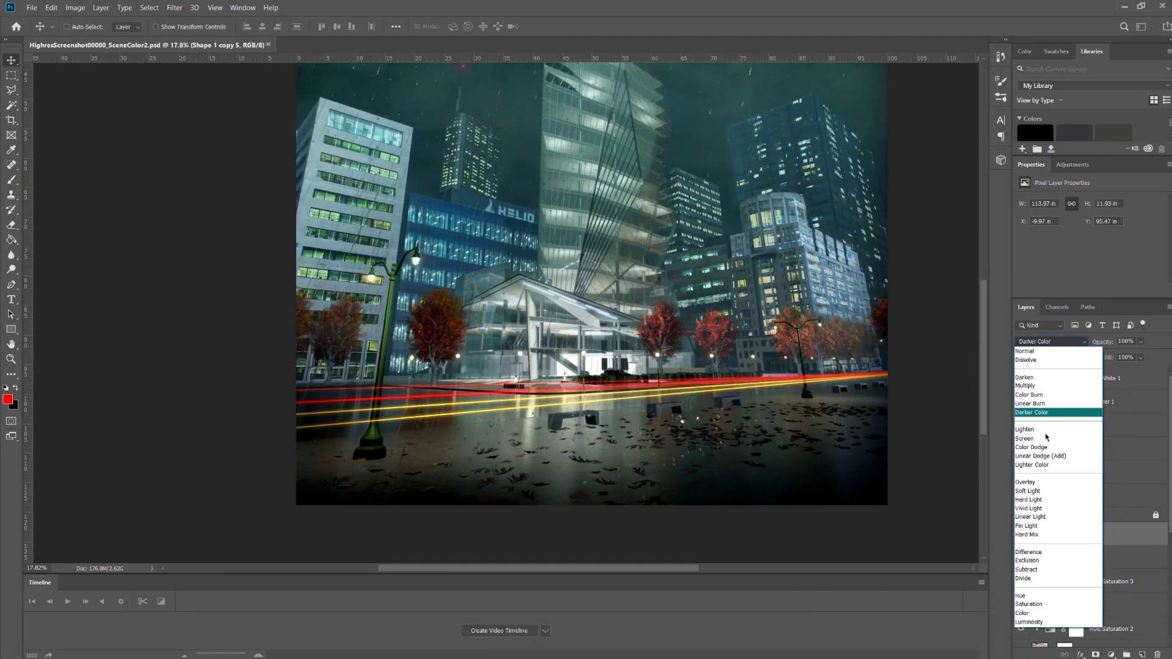
pyautogui.click(1079, 541)
pyautogui.click(1080, 541)
pyautogui.click(1050, 341)
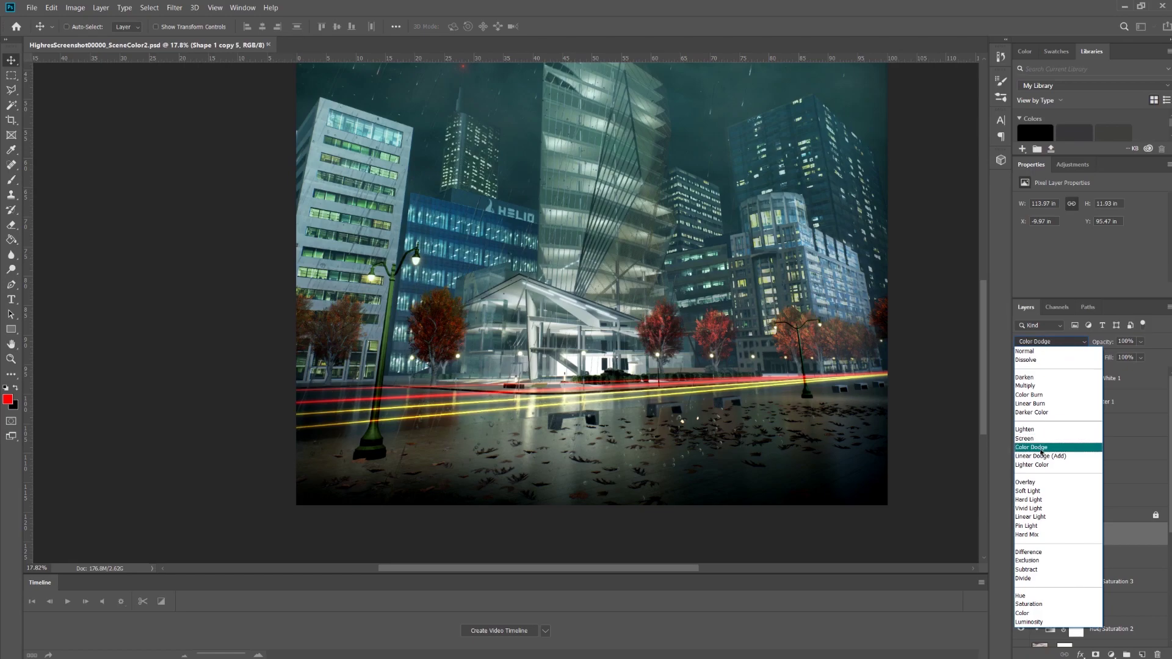
pyautogui.click(1042, 453)
pyautogui.click(1050, 342)
pyautogui.click(1041, 447)
# Group the two light line layers as LIGHT TRIALS and add a layer mask to the group
pyautogui.hotkey('ctrl', 'g')
pyautogui.doubleClick(1062, 528)
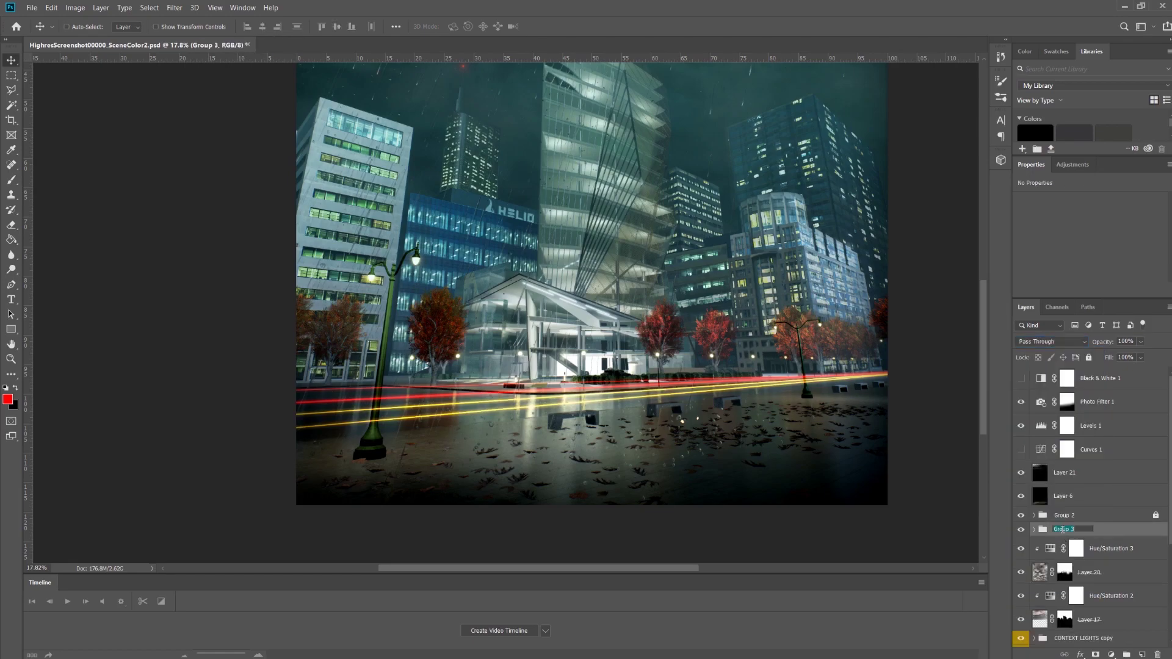
pyautogui.press('Return')
pyautogui.click(1096, 655)
# Fade the trails on the LIGHT TRIALS mask and mask them out over the foreground lamp post
pyautogui.press('b')
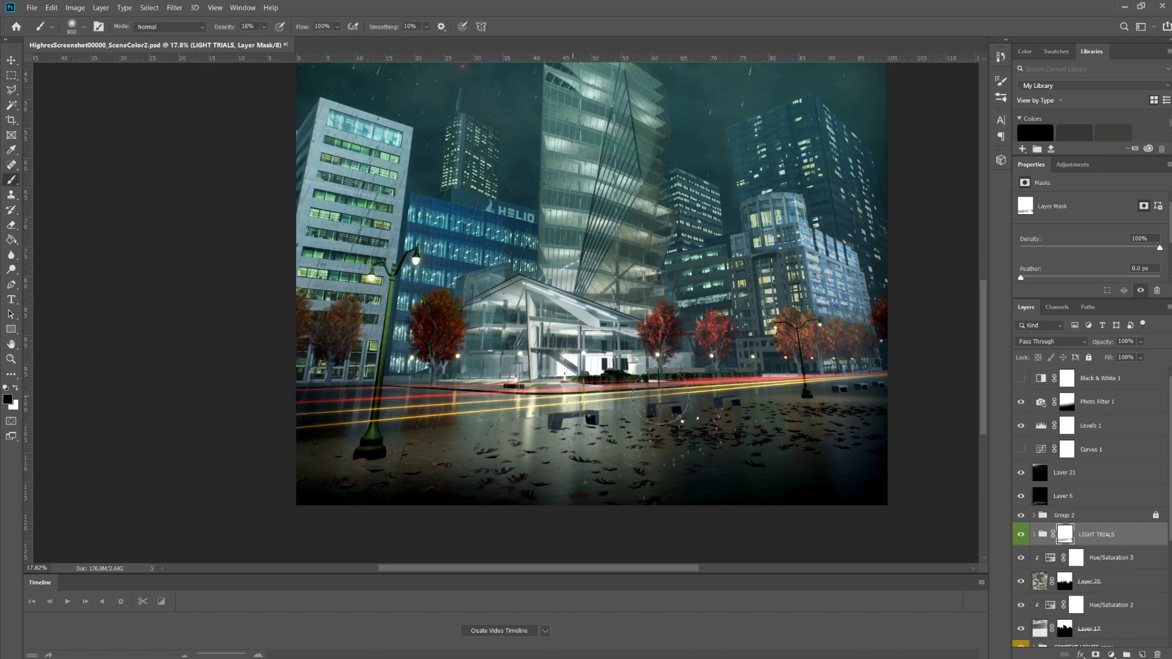
pyautogui.scroll(5, 464, 394)
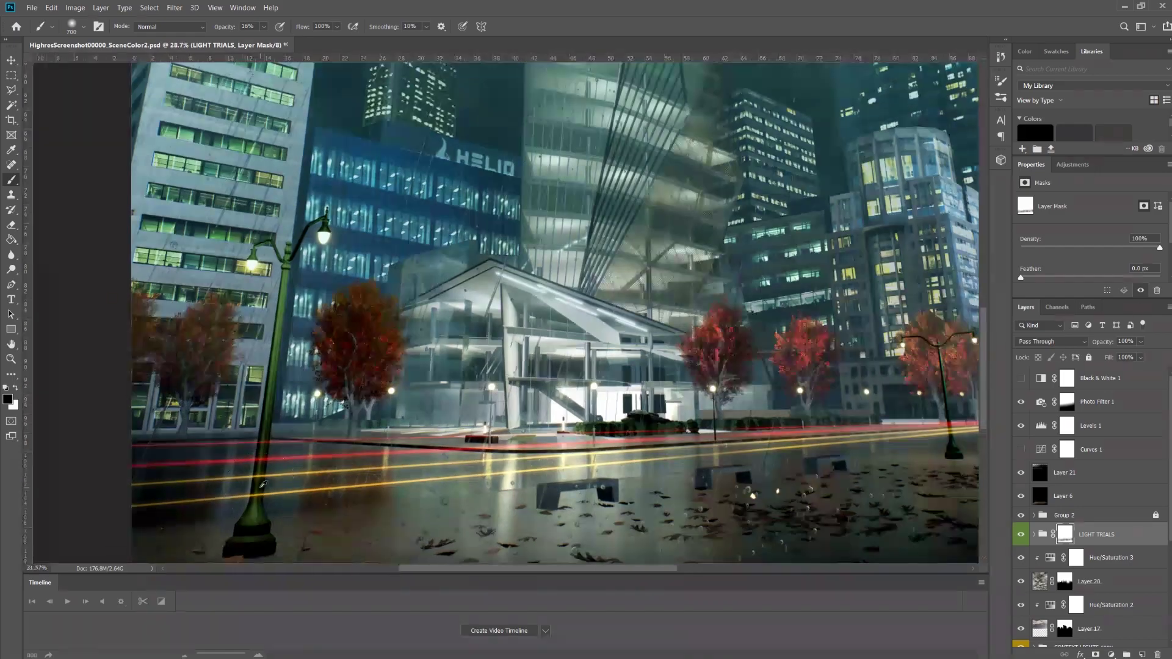
pyautogui.press('l')
pyautogui.click(267, 464)
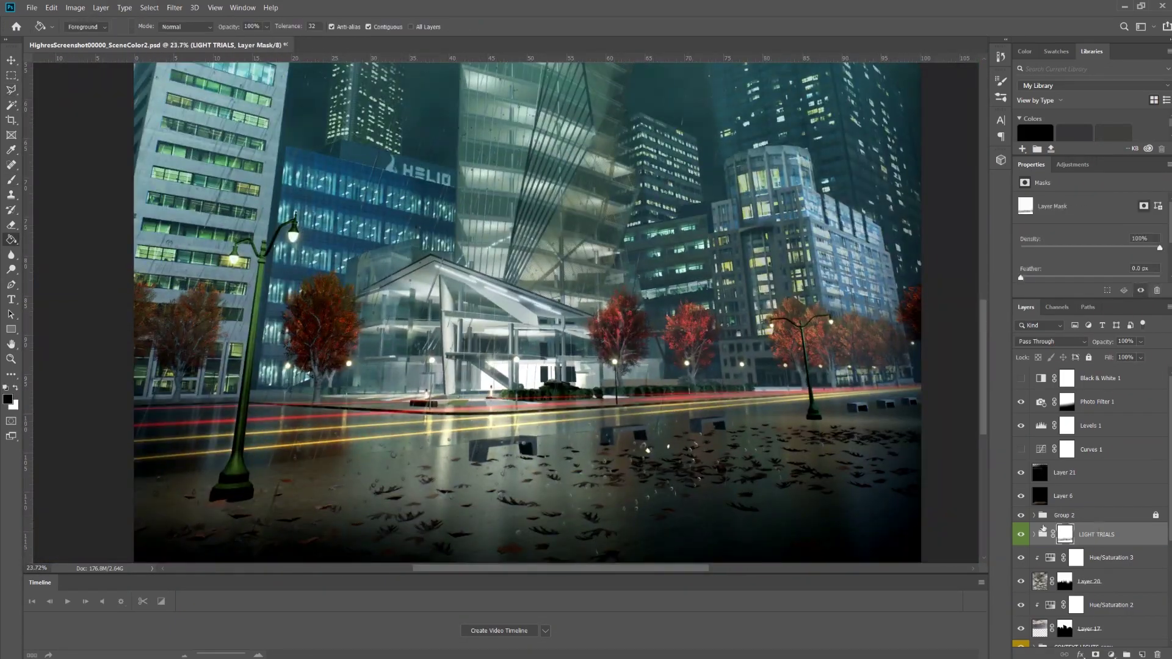
# Duplicate the LIGHT TRIALS group and shift the line layers inside the copy slightly off the originals
pyautogui.hotkey('ctrl', 'j')
pyautogui.hotkey('ctrl', 'shift', 'd')
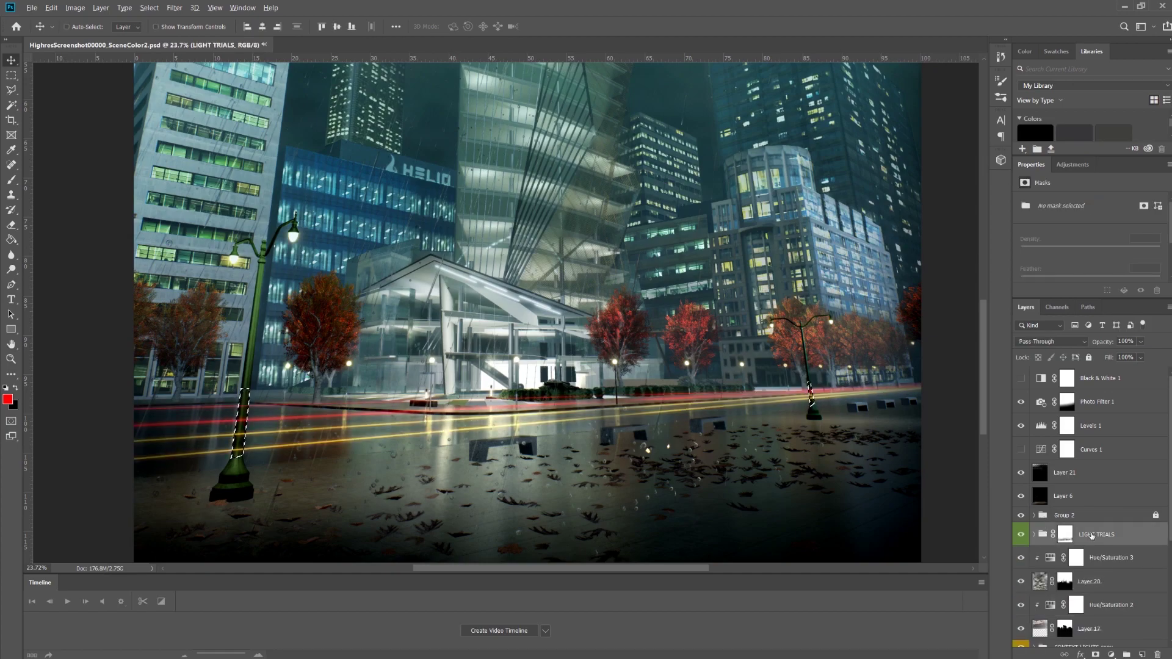
pyautogui.click(1033, 534)
pyautogui.click(1083, 557)
pyautogui.press('v')
pyautogui.moveTo(654, 408); pyautogui.dragTo(663, 420)
pyautogui.hotkey('alt', '[')
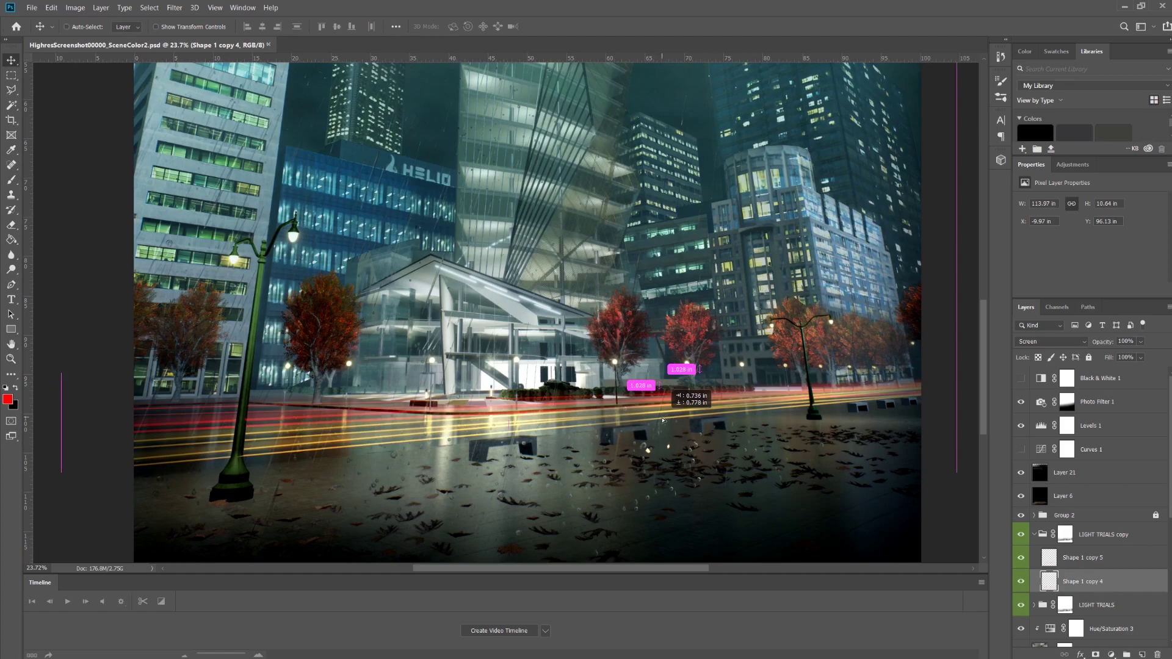
pyautogui.scroll(-2, 680, 424)
# Warp Shape 1 copy 4 in the duplicated group and add a layer mask to fade its trails with a soft brush
pyautogui.hotkey('ctrl', 't')
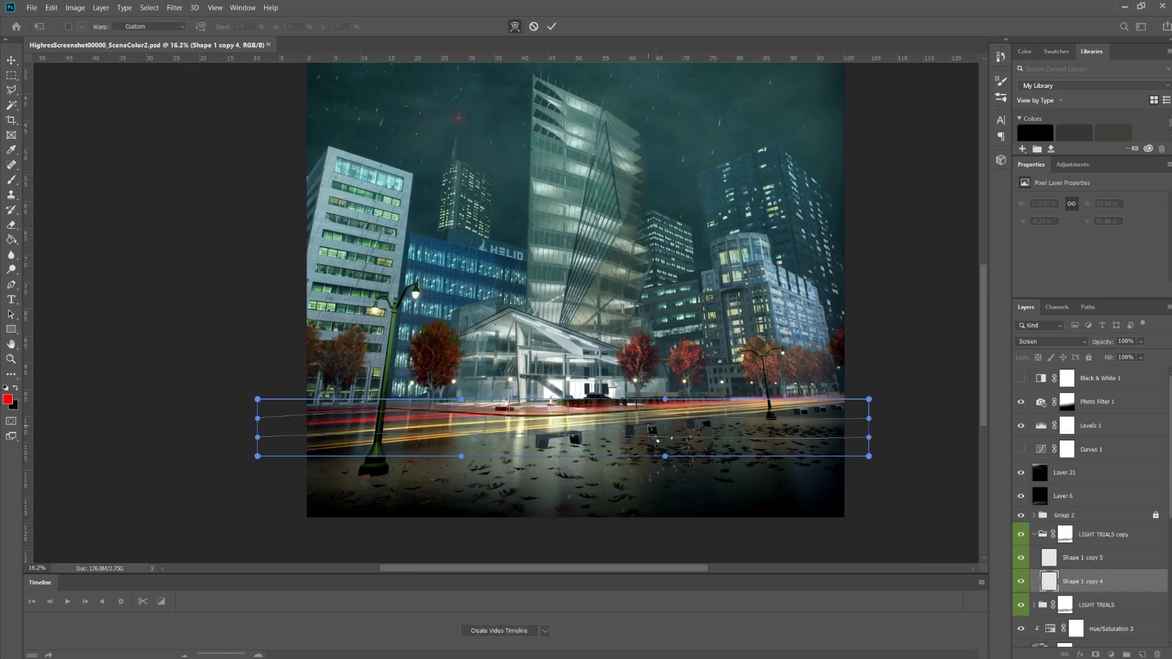
pyautogui.press('Return')
pyautogui.hotkey('ctrl', 'alt', 'm')
pyautogui.press('b')
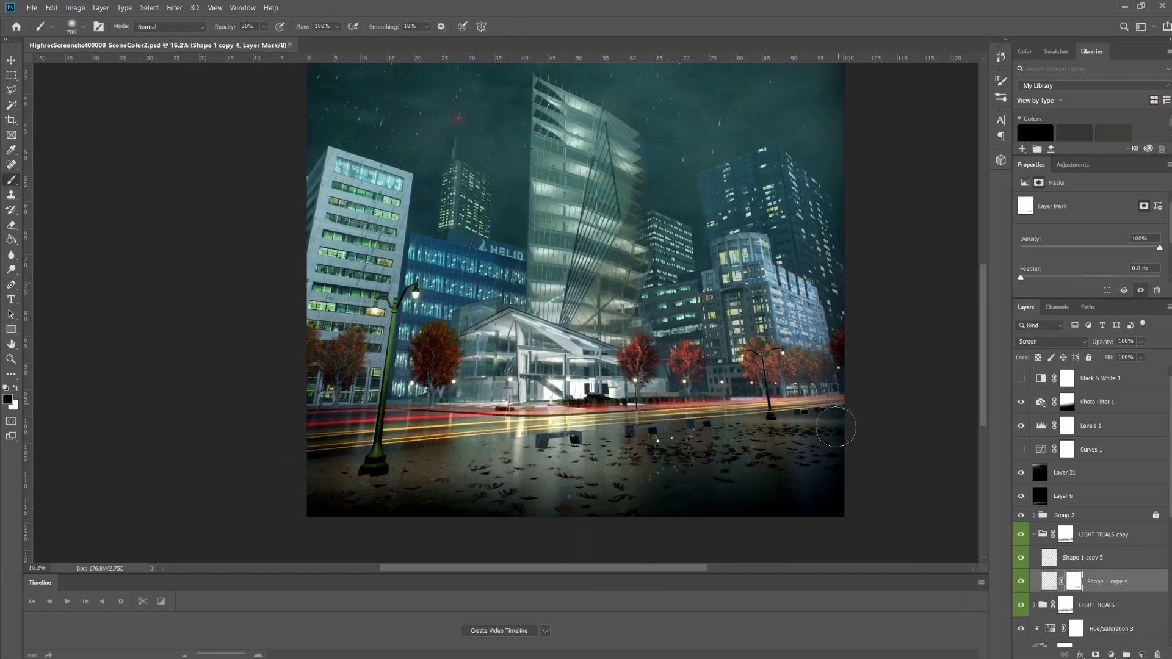
pyautogui.hotkey('alt', '[')
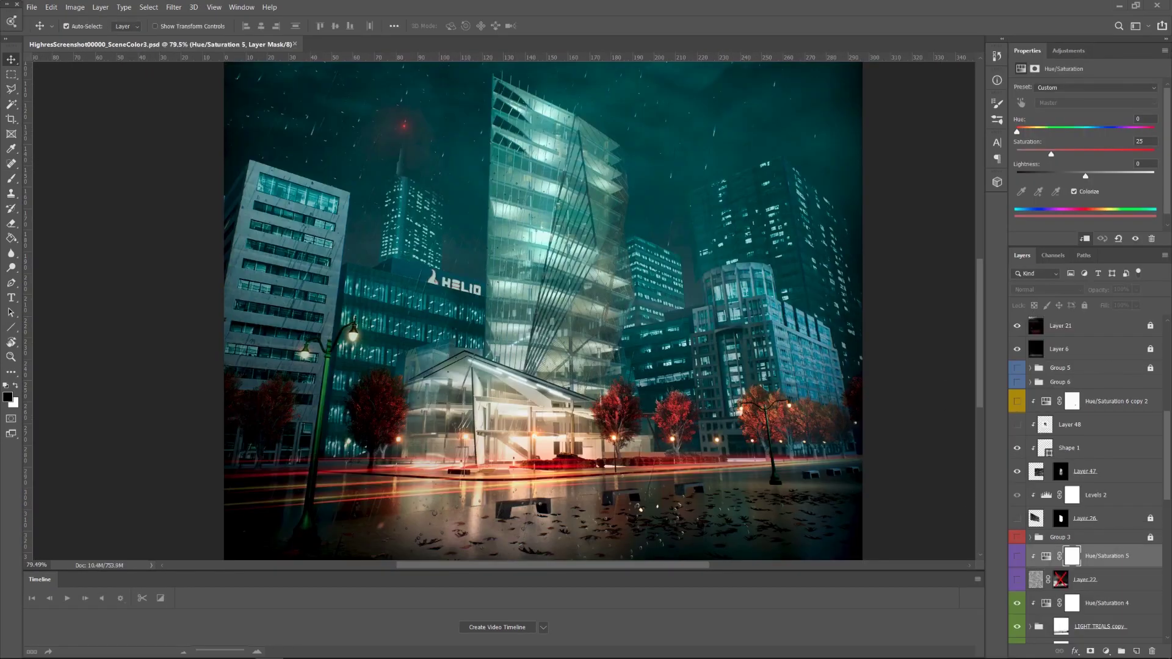
# Render clouds on Layer 50 and set its blending mode to Screen
pyautogui.click(174, 7)
pyautogui.click(342, 207)
pyautogui.hotkey('ctrl', '0')
pyautogui.click(1047, 289)
pyautogui.click(1047, 387)
# Clip a colorized red Hue/Saturation adjustment to Layer 50 and set the cloud layer's opacity to 60%
pyautogui.click(1106, 652)
pyautogui.click(1073, 489)
pyautogui.hotkey('ctrl', 'alt', 'g')
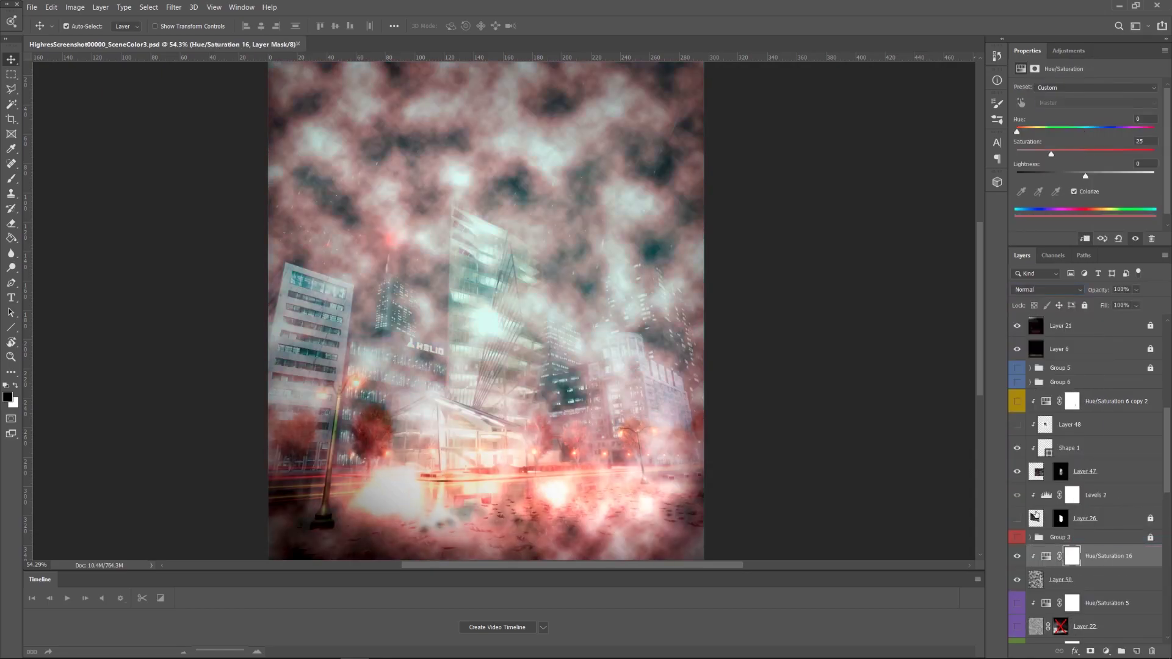
pyautogui.click(1093, 580)
pyautogui.press('6')
# Add a black layer mask to Layer 50 to hide the clouds
pyautogui.scroll(-3, 1093, 580)
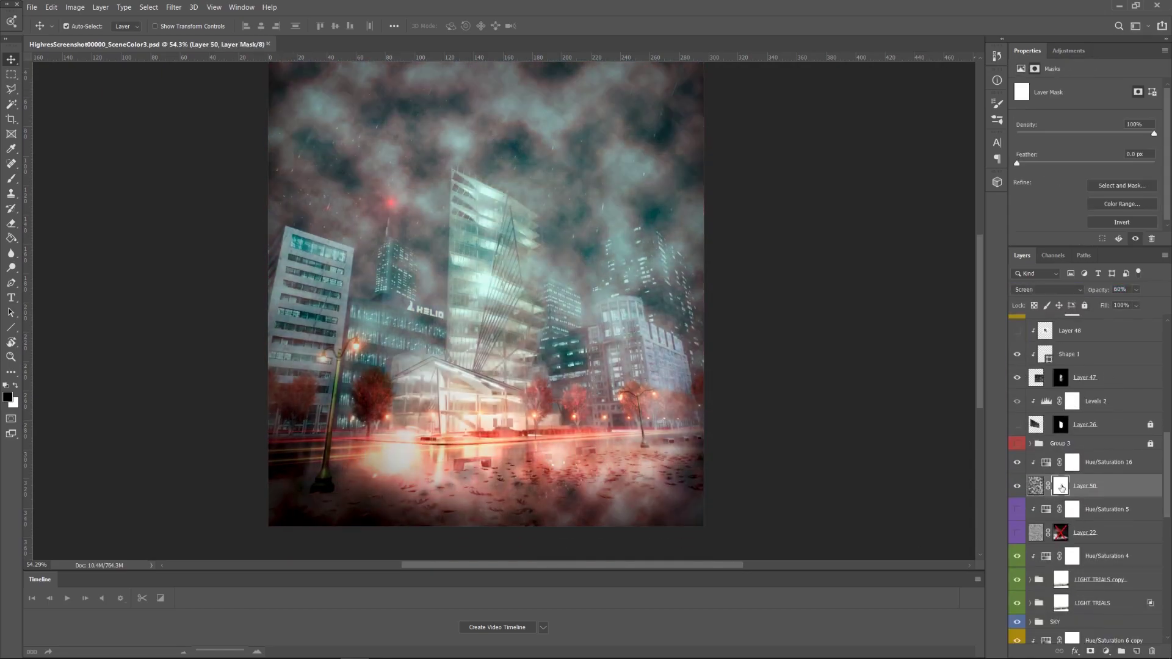
pyautogui.keyDown('alt'); pyautogui.click(1091, 651); pyautogui.keyUp('alt')
pyautogui.scroll(3, 417, 293)
# Paint white on the Layer 50 mask to reveal red fog along the street, reducing the brush opacity to 43%
pyautogui.press('b')
pyautogui.hotkey('ctrl', '2')
pyautogui.press(']')
pyautogui.press(']')
pyautogui.press('x')
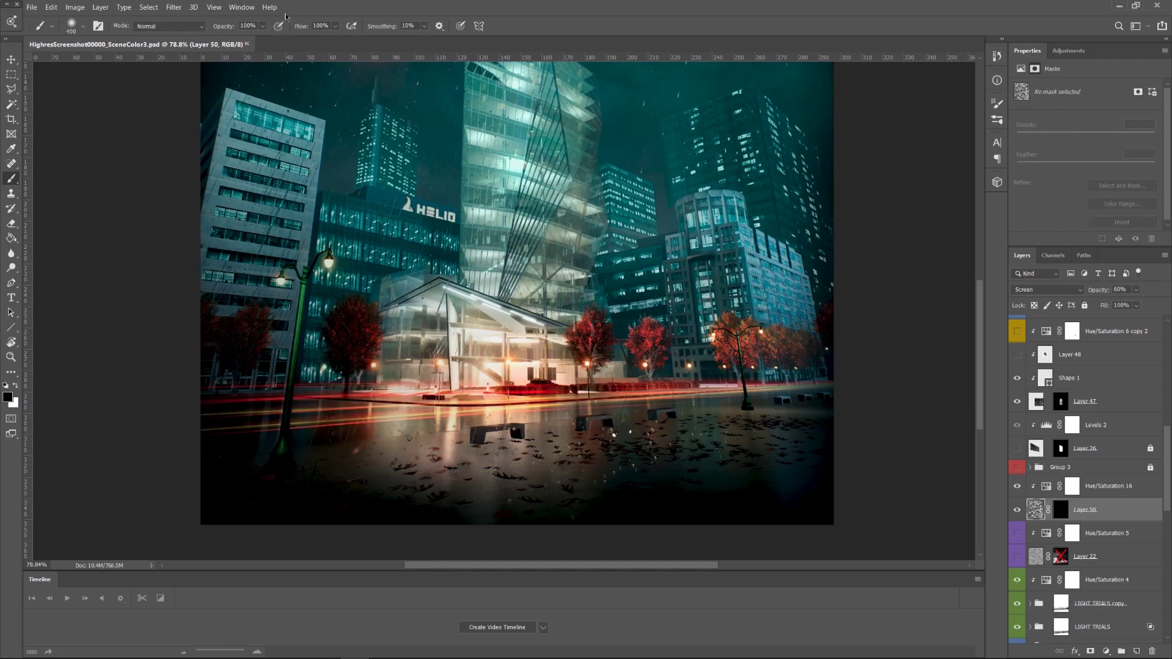
pyautogui.hotkey('ctrl', '\\')
pyautogui.press(']')
pyautogui.press(']')
pyautogui.moveTo(293, 357)
pyautogui.mouseDown()
pyautogui.moveTo(367, 391)
pyautogui.moveTo(793, 390)
pyautogui.mouseUp()
pyautogui.moveTo(221, 31); pyautogui.dragTo(232, 30)
pyautogui.press(']')
pyautogui.moveTo(305, 391)
pyautogui.mouseDown()
pyautogui.moveTo(549, 397)
pyautogui.moveTo(732, 428)
pyautogui.moveTo(812, 378)
pyautogui.mouseUp()
# Refine the street fog on the Layer 50 mask with black and a smaller brush
pyautogui.press('x')
pyautogui.click(402, 418)
pyautogui.press('[')
pyautogui.press('[')
pyautogui.press('[')
pyautogui.press('[')
pyautogui.scroll(2, 516, 305)
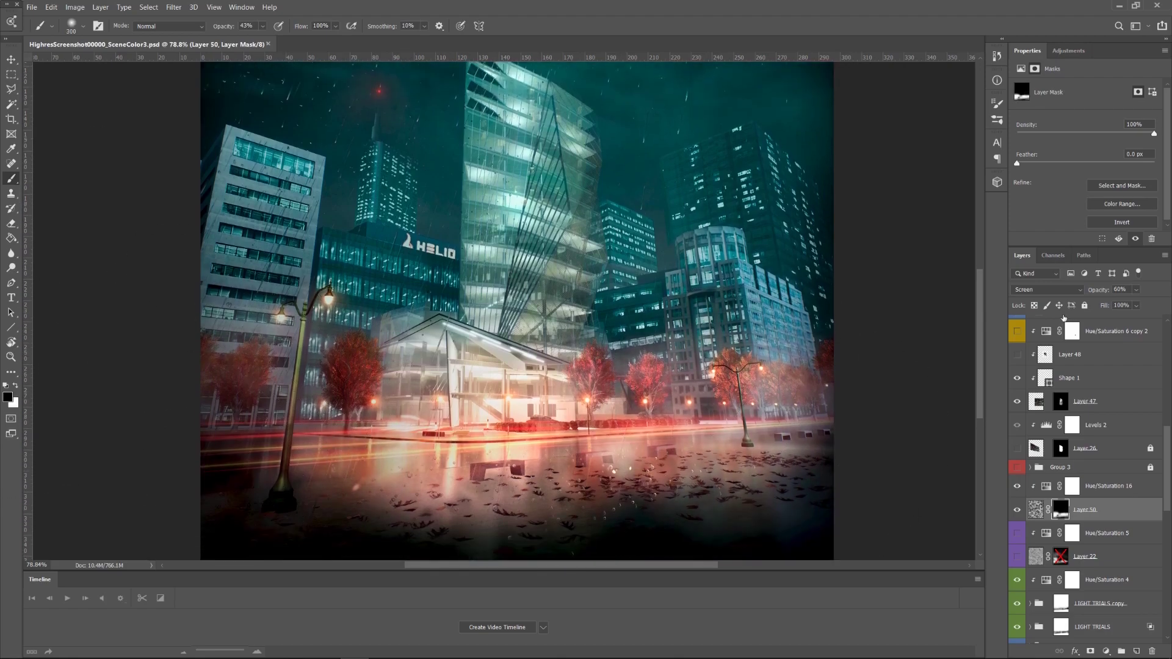
# Check the Layer 50 mask overlay and reposition the cloud texture slightly
pyautogui.press('\\')
pyautogui.press('\\')
pyautogui.click(1036, 510)
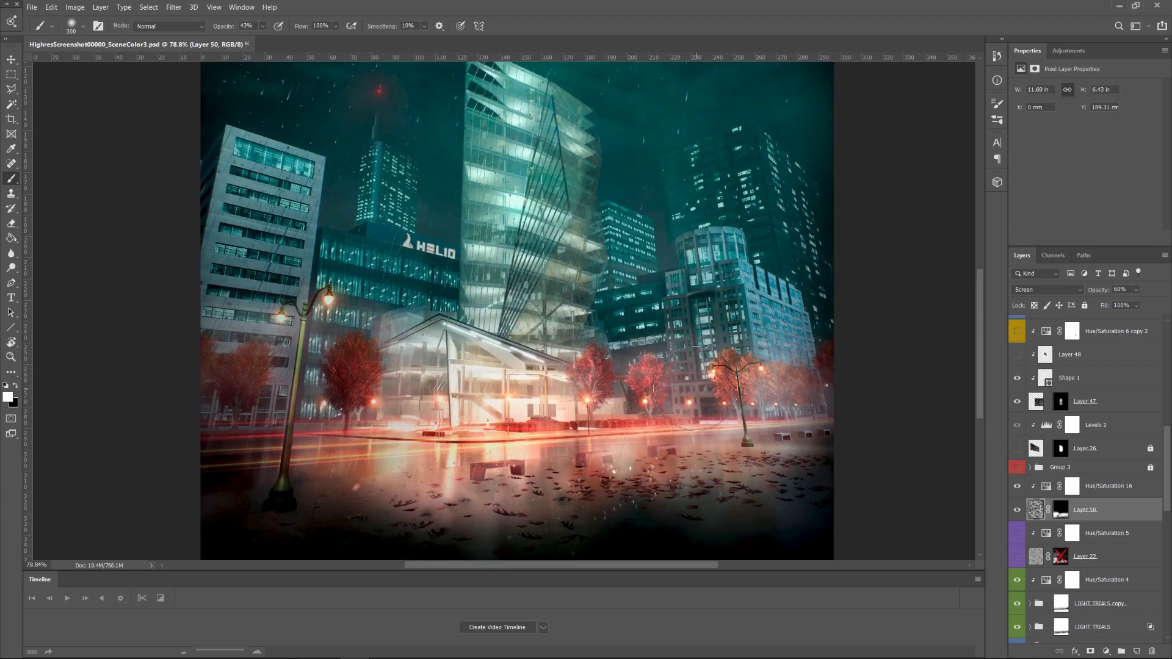
pyautogui.press('v')
pyautogui.moveTo(496, 301); pyautogui.dragTo(521, 311)
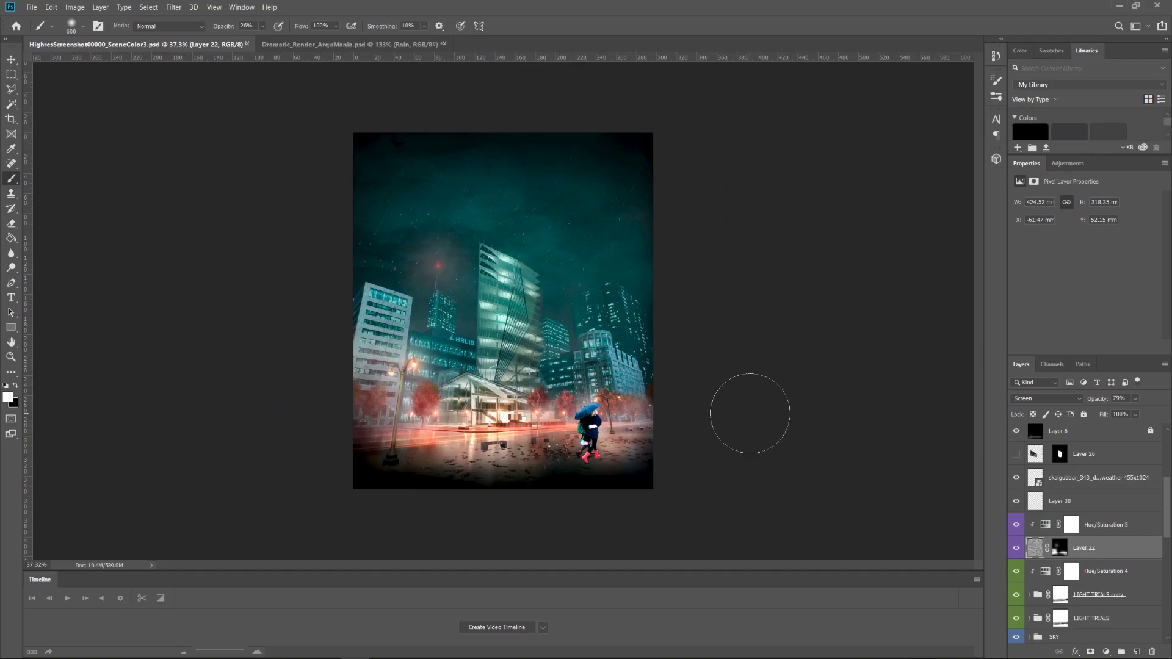
# Darken the walking couple with a clipped Hue/Saturation adjustment at lightness -70 and brush its mask to restore some brightness
pyautogui.hotkey('ctrl', '+')
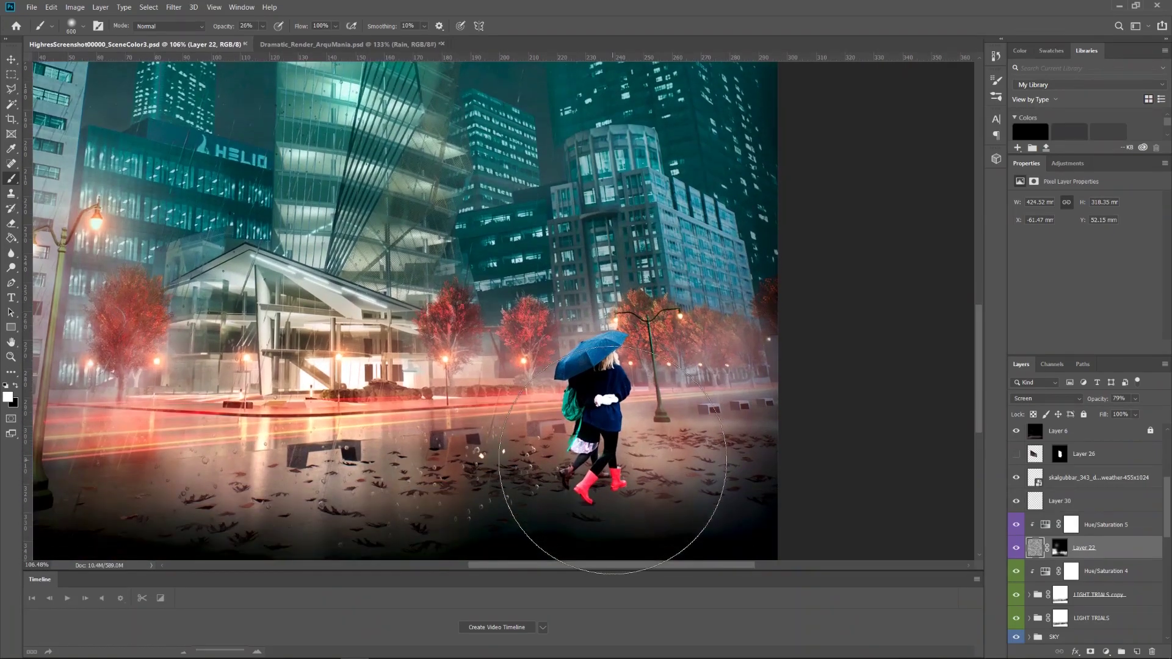
pyautogui.moveTo(1109, 477); pyautogui.dragTo(1153, 649)
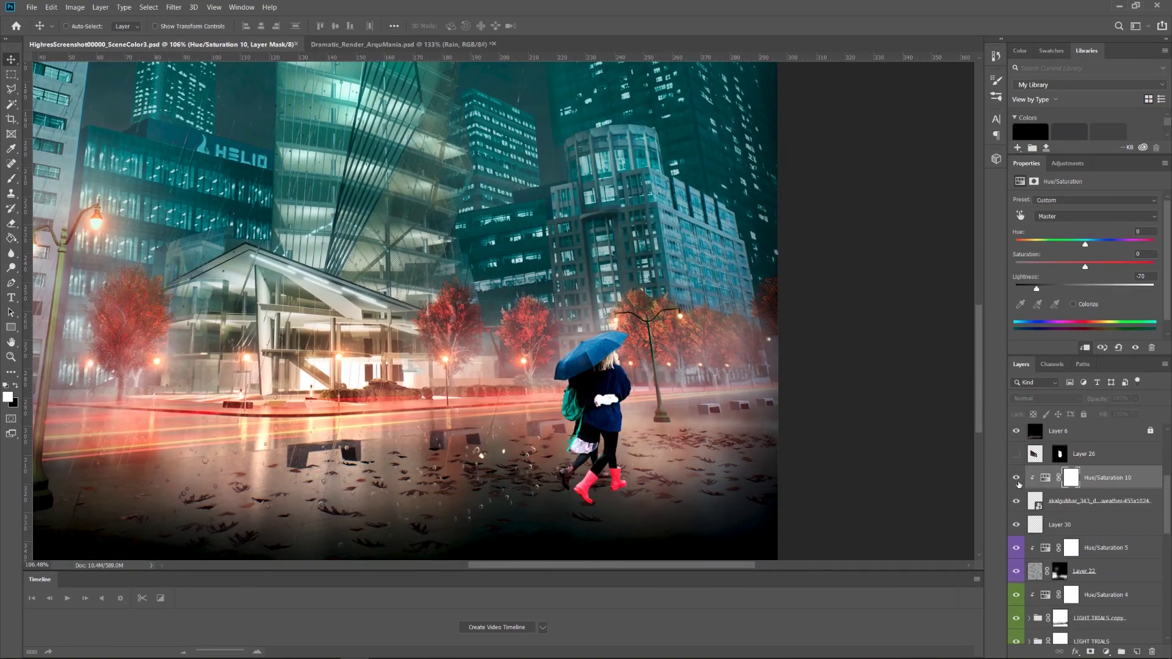
pyautogui.press('b')
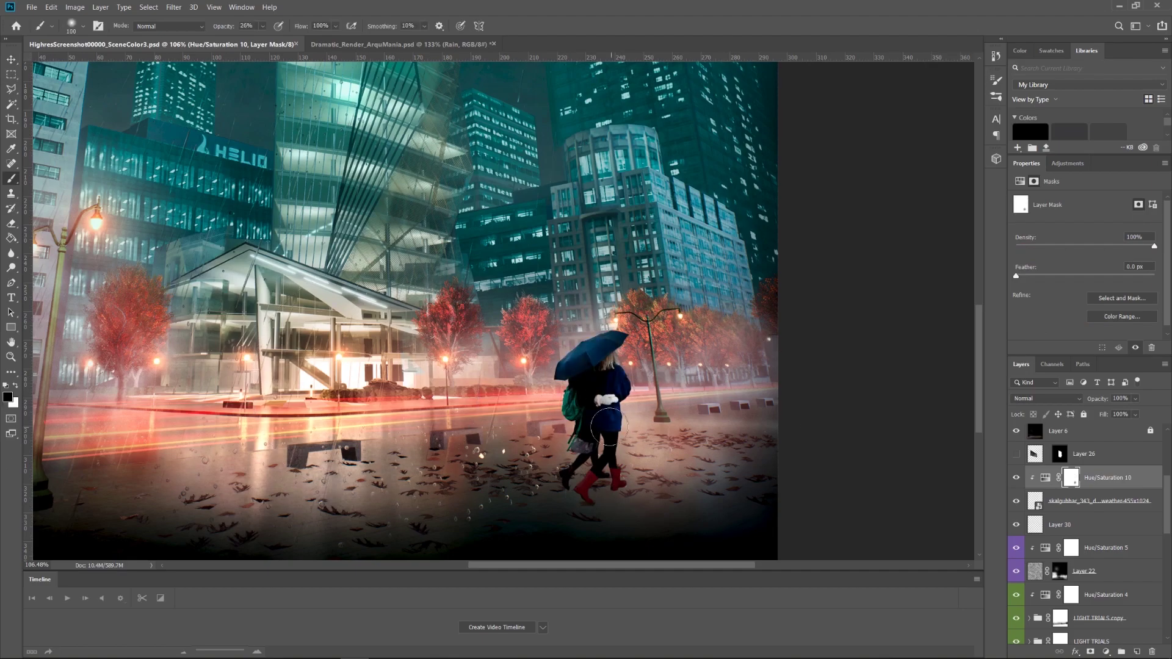
pyautogui.hotkey('ctrl', '0')
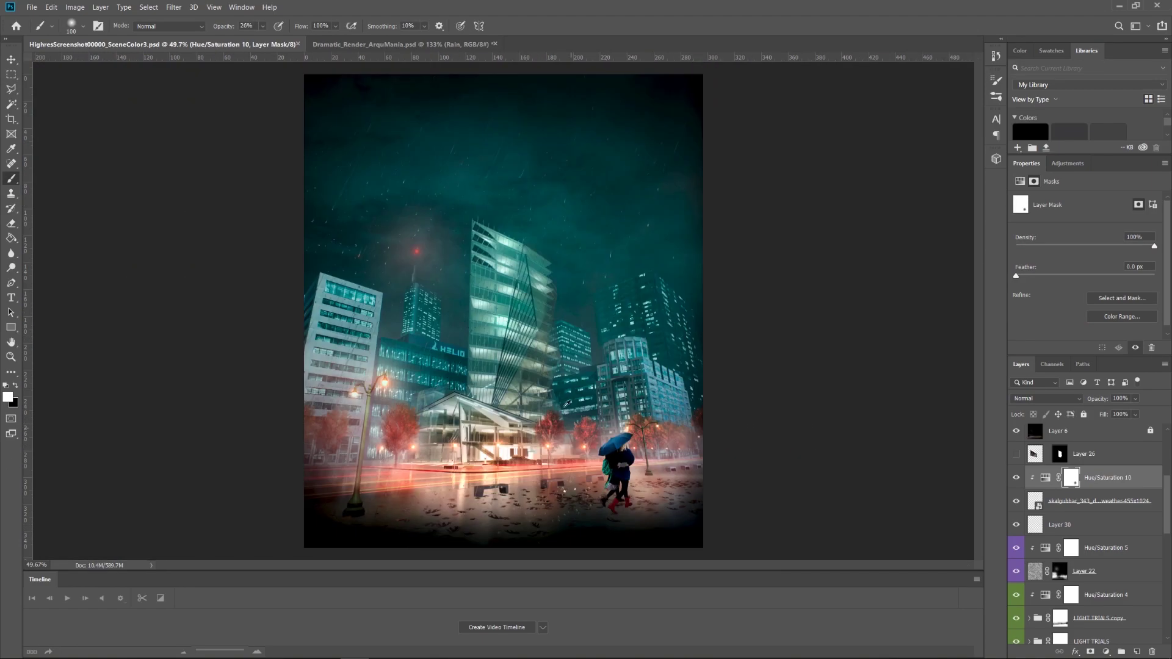
# Try placing the couple and their Hue/Saturation adjustment behind the Layer 22 fog
pyautogui.click(1098, 507)
pyautogui.scroll(1, 1099, 508)
pyautogui.scroll(-3, 1082, 508)
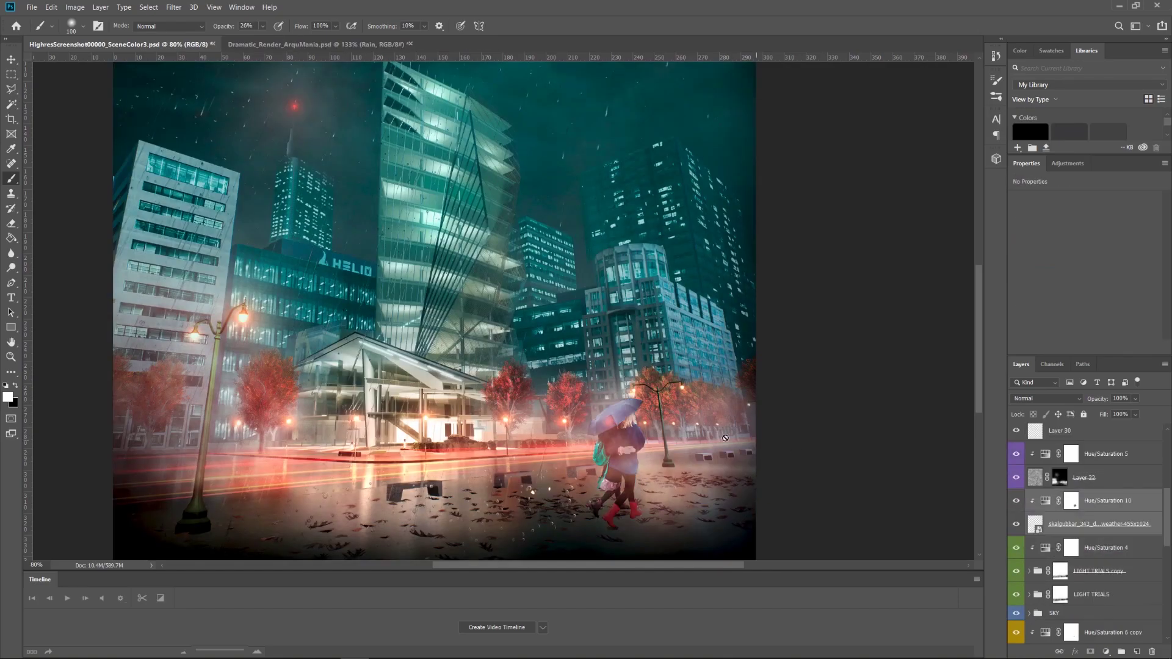
pyautogui.hotkey('ctrl', '-')
pyautogui.press('z')
pyautogui.hotkey('ctrl', '+')
pyautogui.click(1071, 435)
pyautogui.hotkey('ctrl', '0')
# Paint a soft, flattened black ground shadow under the couple's feet on a new layer beneath them and adjust its blending mode
pyautogui.click(1059, 483)
pyautogui.hotkey('ctrl', 'shift', 'alt', 'n')
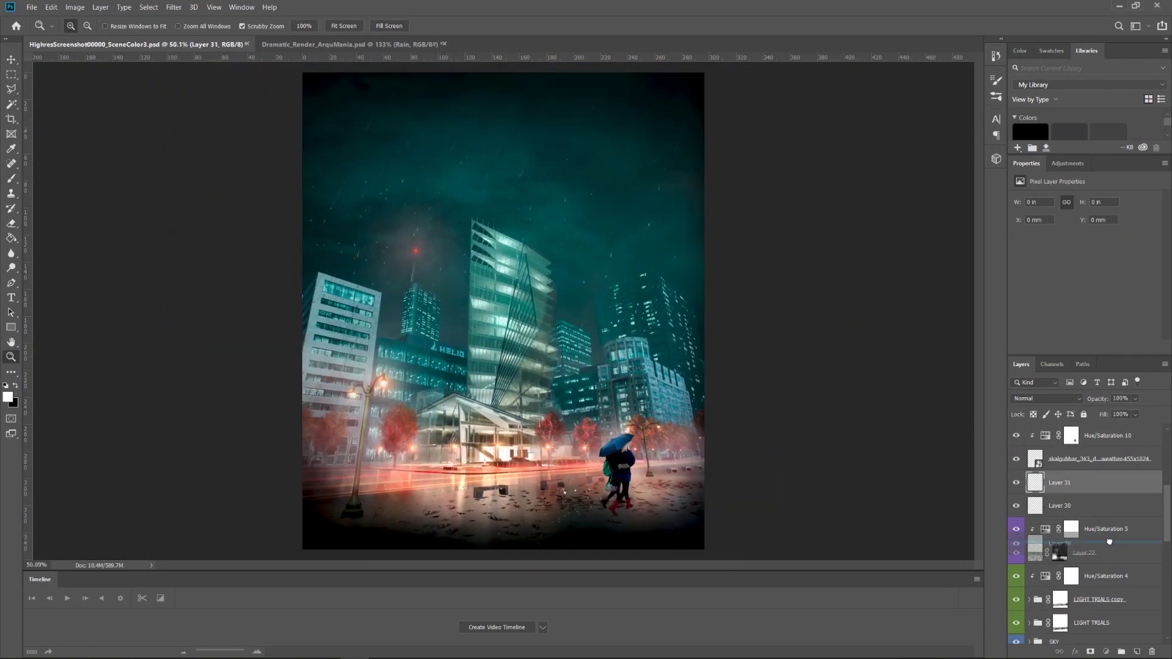
pyautogui.moveTo(775, 442); pyautogui.dragTo(799, 442)
pyautogui.press('b')
pyautogui.rightClick(36, 72)
pyautogui.press('Escape')
pyautogui.press(']')
pyautogui.press(']')
pyautogui.press(']')
pyautogui.press(']')
pyautogui.press(']')
pyautogui.press(']')
pyautogui.moveTo(604, 498); pyautogui.dragTo(654, 507)
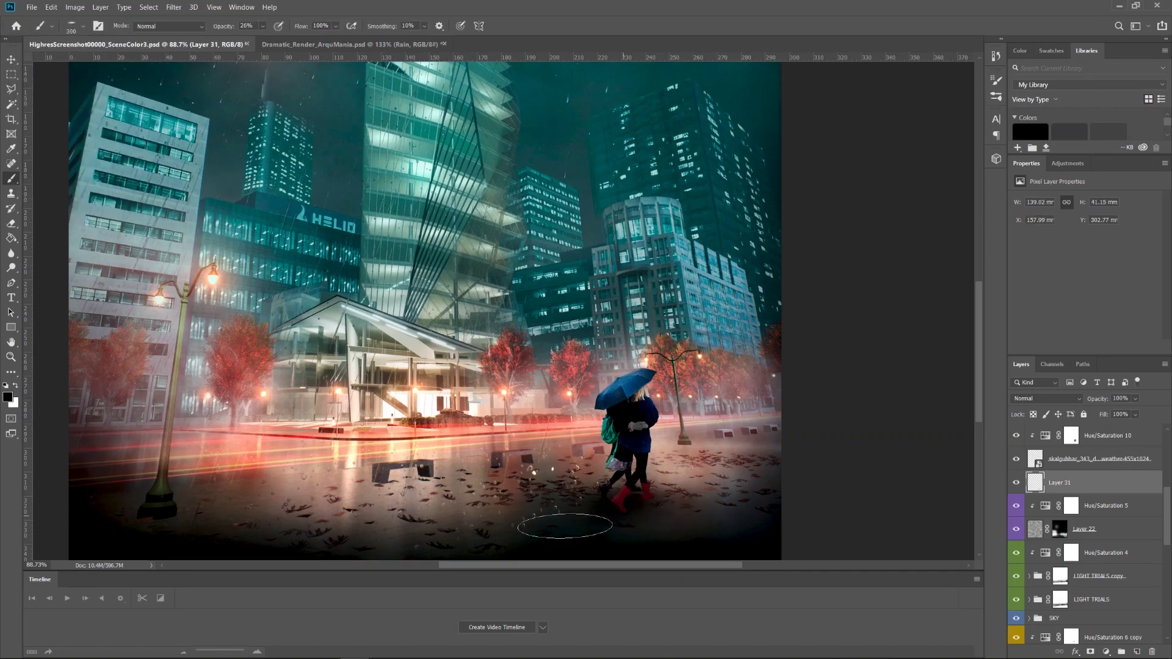
pyautogui.click(1046, 398)
pyautogui.click(1036, 561)
# Select the silhouette of the walking couple by selecting the area around them and inverting the selection
pyautogui.scroll(3, 672, 427)
pyautogui.click(1099, 482)
pyautogui.press('w')
pyautogui.click(704, 434)
pyautogui.hotkey('ctrl', 'shift', 'i')
# Brush black shading over the selected couple on a new layer above them and deselect
pyautogui.hotkey('ctrl', 'shift', 'alt', 'n')
pyautogui.press('b')
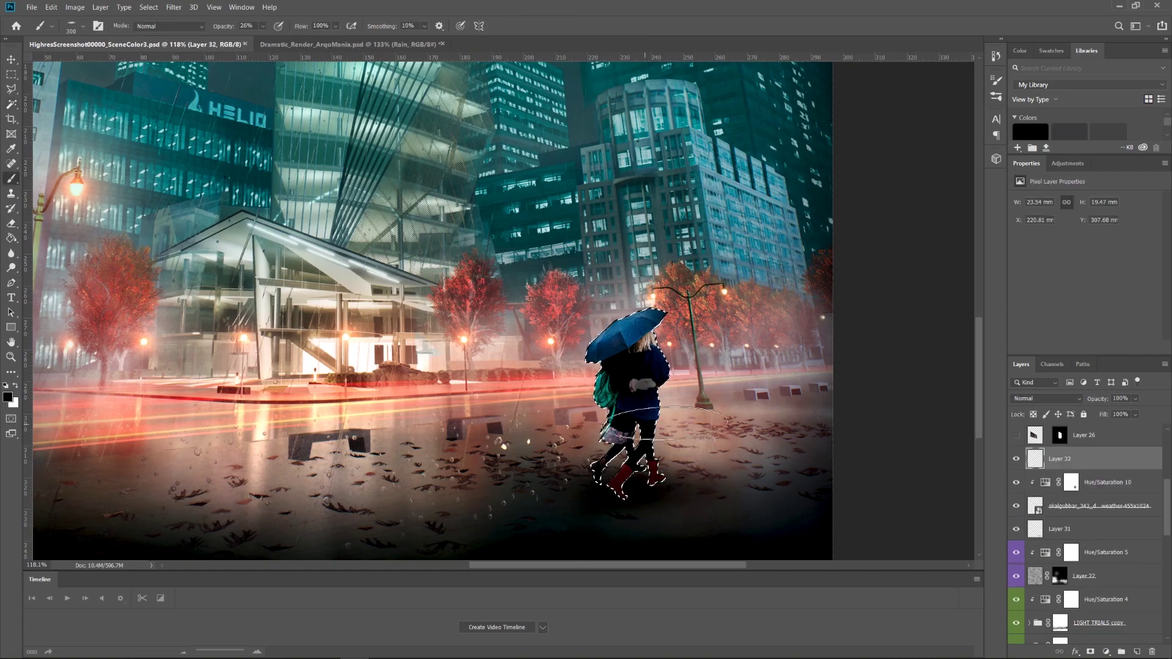
pyautogui.hotkey('ctrl', 'd')
pyautogui.scroll(-3, 756, 371)
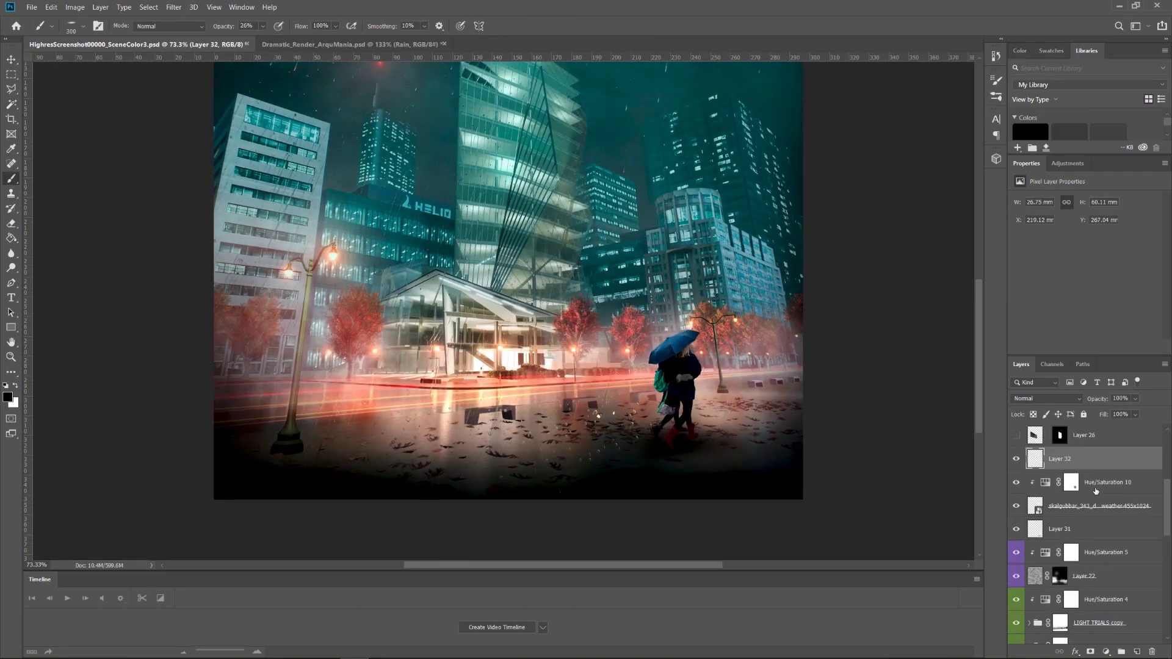
pyautogui.rightClick(1093, 506)
pyautogui.press('Escape')
pyautogui.scroll(2, 719, 379)
pyautogui.scroll(1, 719, 379)
pyautogui.scroll(-3, 702, 415)
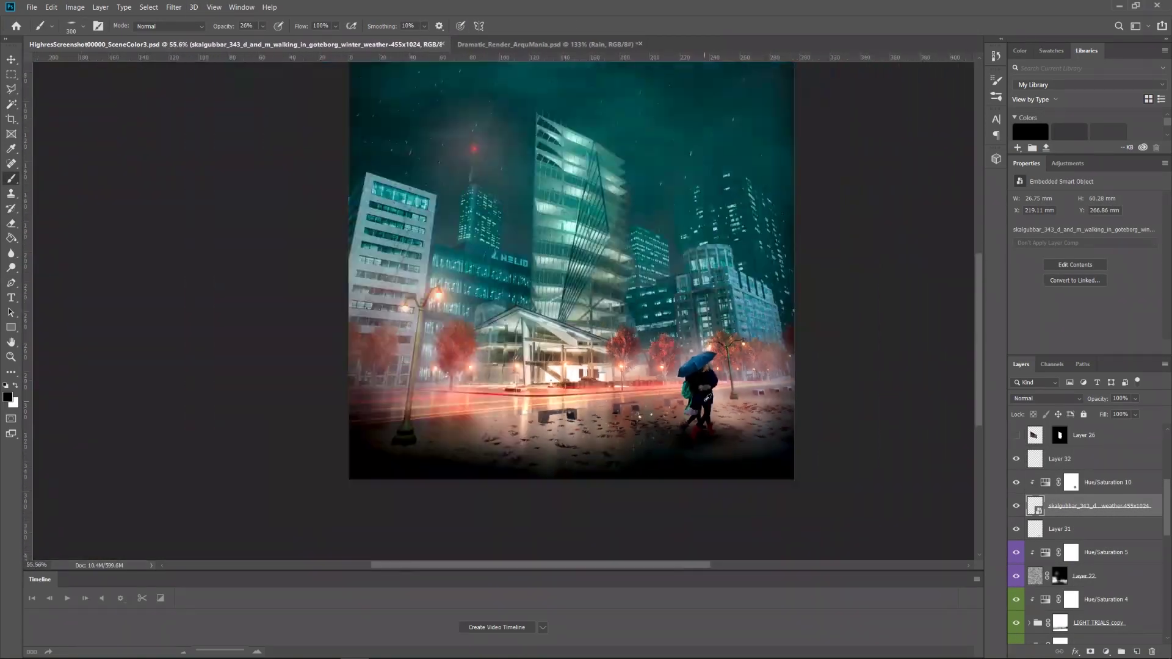
# Create a new layer above the couple's adjustment, set it to Color Dodge, and fill it with black
pyautogui.scroll(4, 667, 454)
pyautogui.hotkey('ctrl', 'shift', 'alt', 'n')
pyautogui.press('i')
pyautogui.click(1047, 398)
pyautogui.click(1038, 479)
pyautogui.hotkey('alt', 'BackSpace')
# Brush soft red light over the umbrella and couple on Layer 33 and reduce the layer's opacity
pyautogui.click(8, 397)
pyautogui.click(270, 285)
pyautogui.press('b')
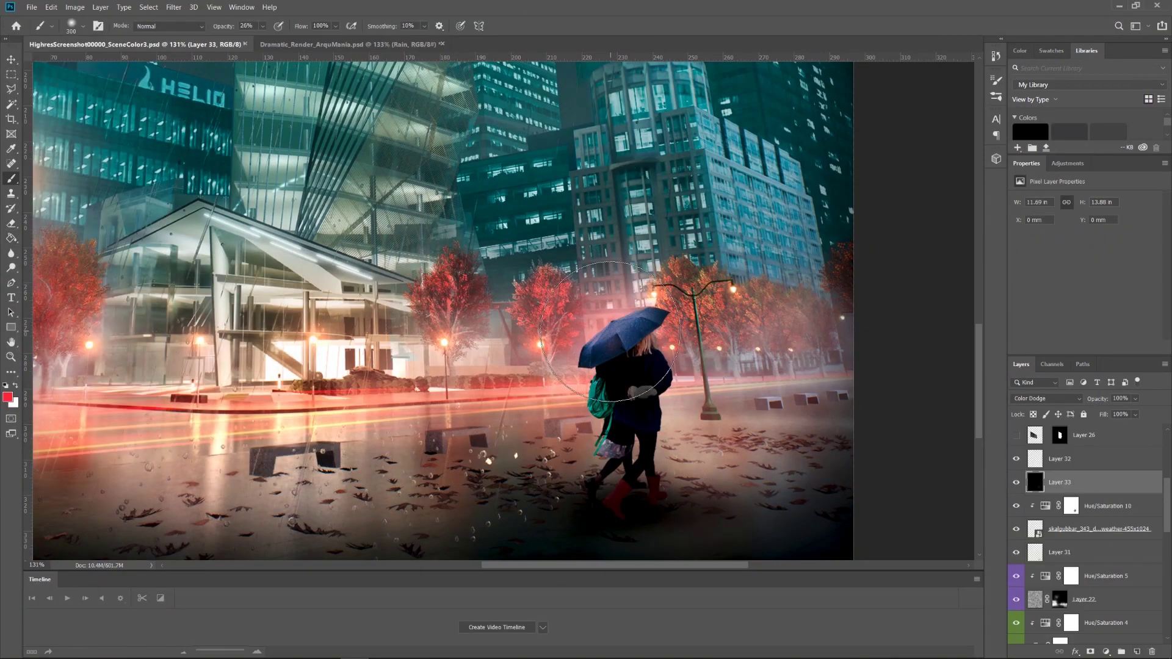
pyautogui.scroll(-3, 633, 334)
pyautogui.scroll(5, 632, 336)
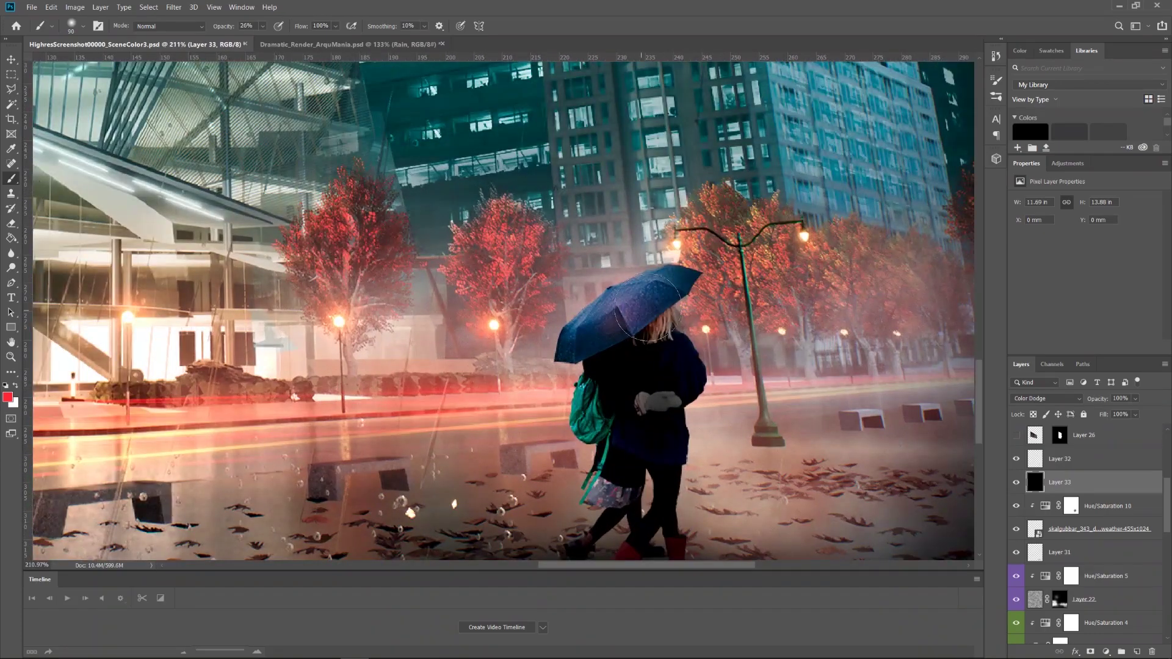
pyautogui.moveTo(663, 287); pyautogui.dragTo(601, 350)
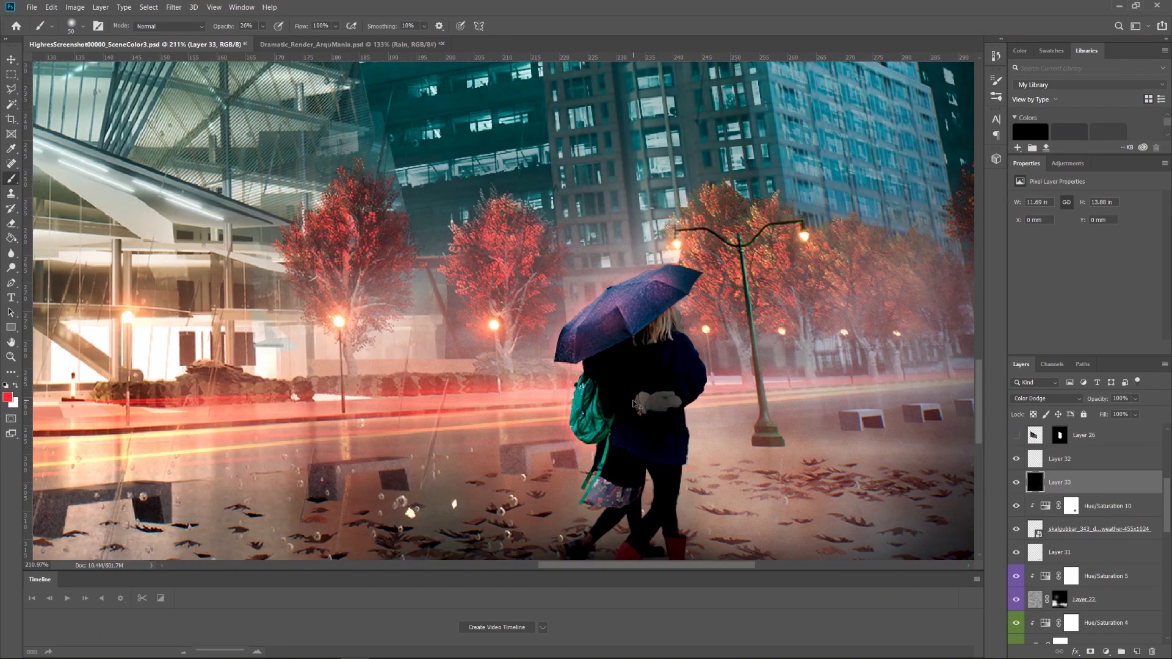
pyautogui.scroll(-4, 661, 346)
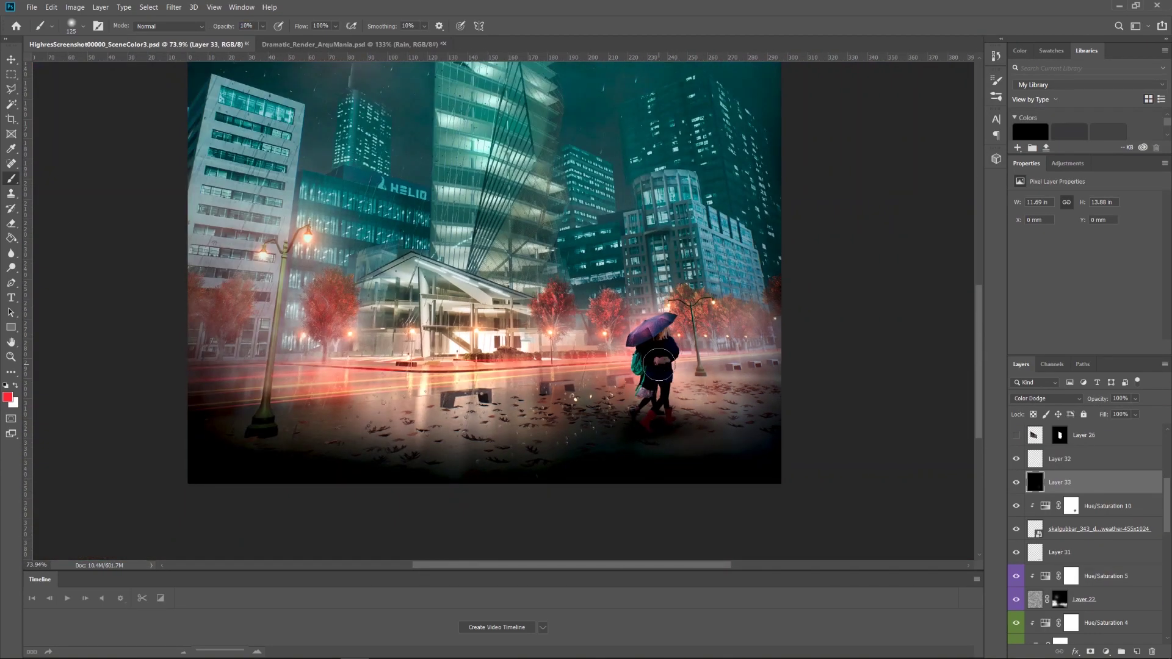
pyautogui.scroll(-2, 647, 326)
pyautogui.scroll(3, 647, 326)
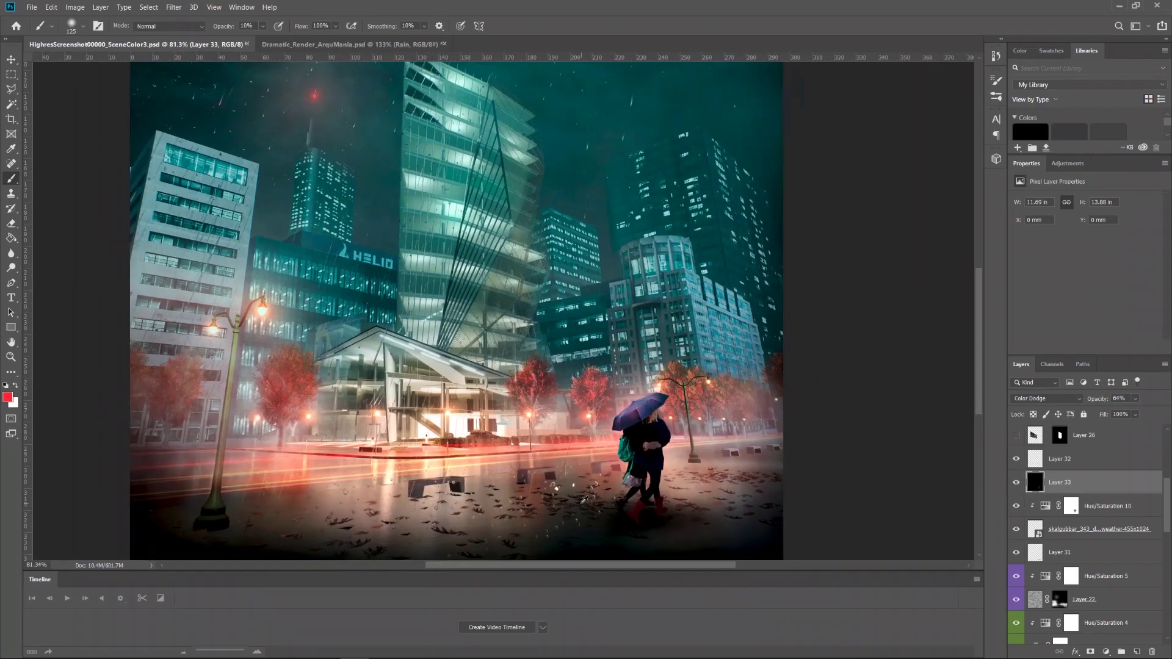
# Apply a Motion Blur at angle 0 with a 21-pixel distance to the walking couple's image layer
pyautogui.click(1026, 529)
pyautogui.scroll(-1, 667, 314)
pyautogui.click(173, 7)
pyautogui.moveTo(189, 133)
pyautogui.click(342, 193)
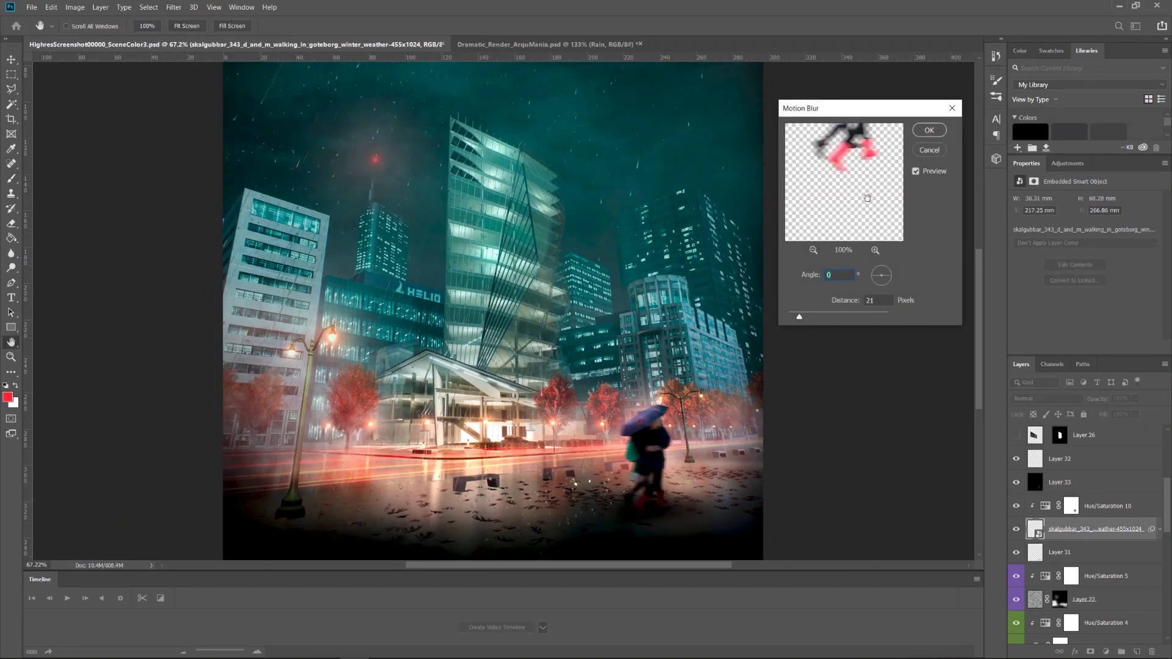
pyautogui.click(925, 132)
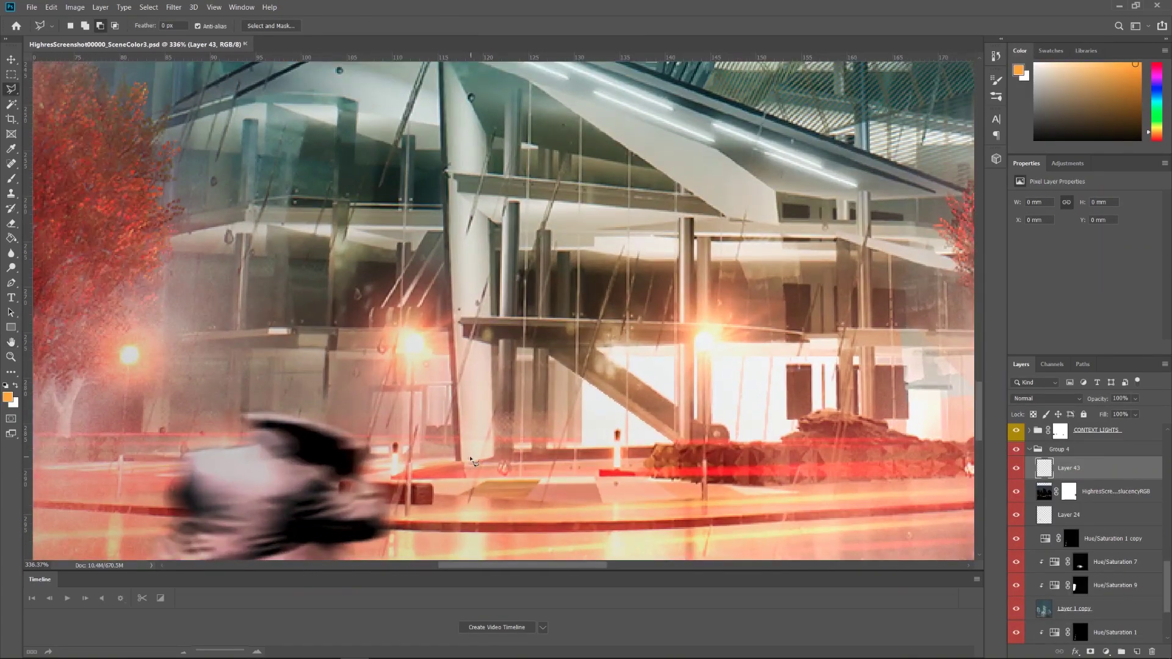
# Outline the pavilion's glass facade with a polygonal selection, following the roof edge, the tree side and the hedge
pyautogui.moveTo(459, 442); pyautogui.dragTo(456, 378)
pyautogui.scroll(5, 458, 409)
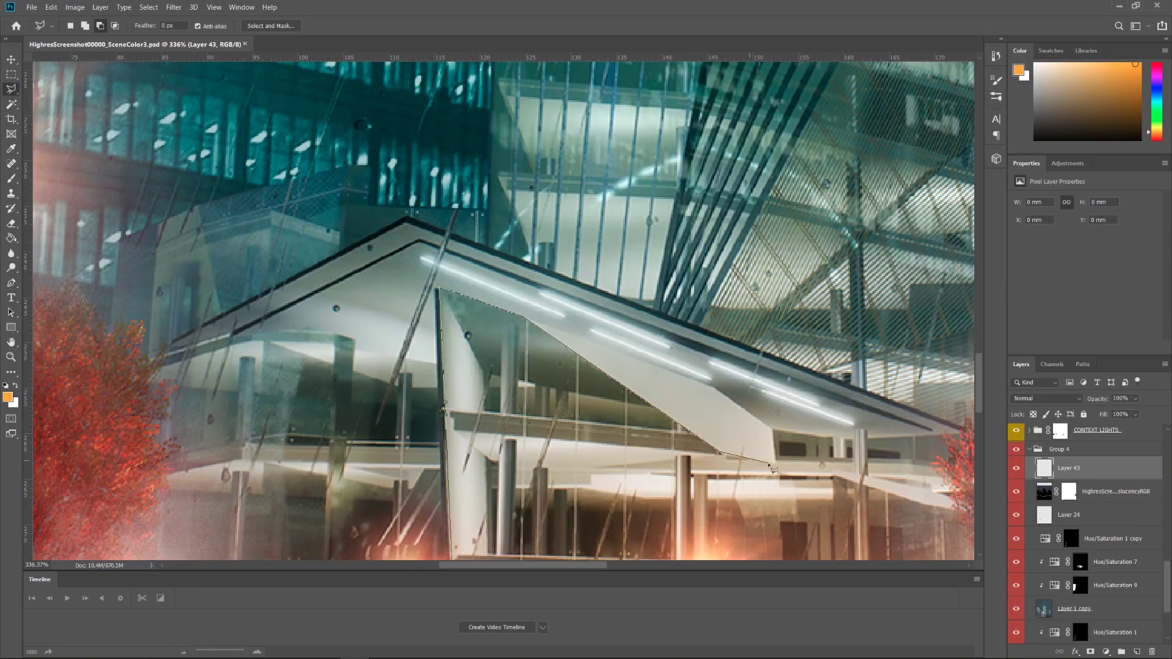
pyautogui.scroll(2, 770, 468)
pyautogui.click(788, 462)
pyautogui.click(785, 413)
pyautogui.hscroll(5, 583, 317)
pyautogui.scroll(-2, 583, 316)
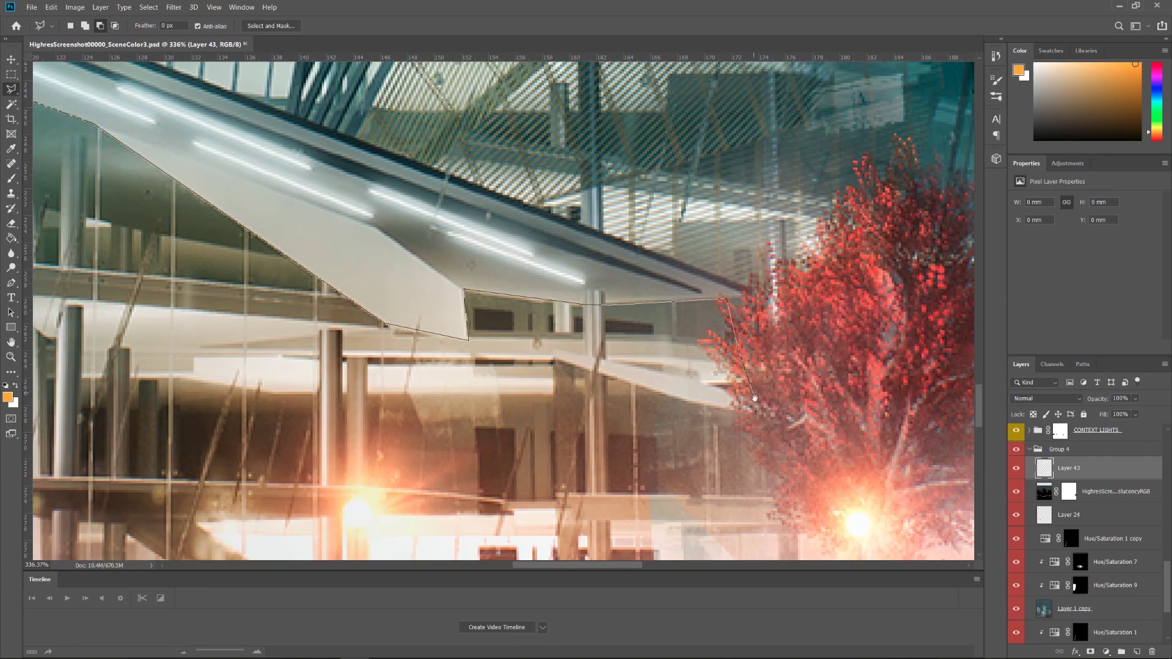
pyautogui.scroll(-3, 754, 398)
pyautogui.hscroll(-2, 909, 403)
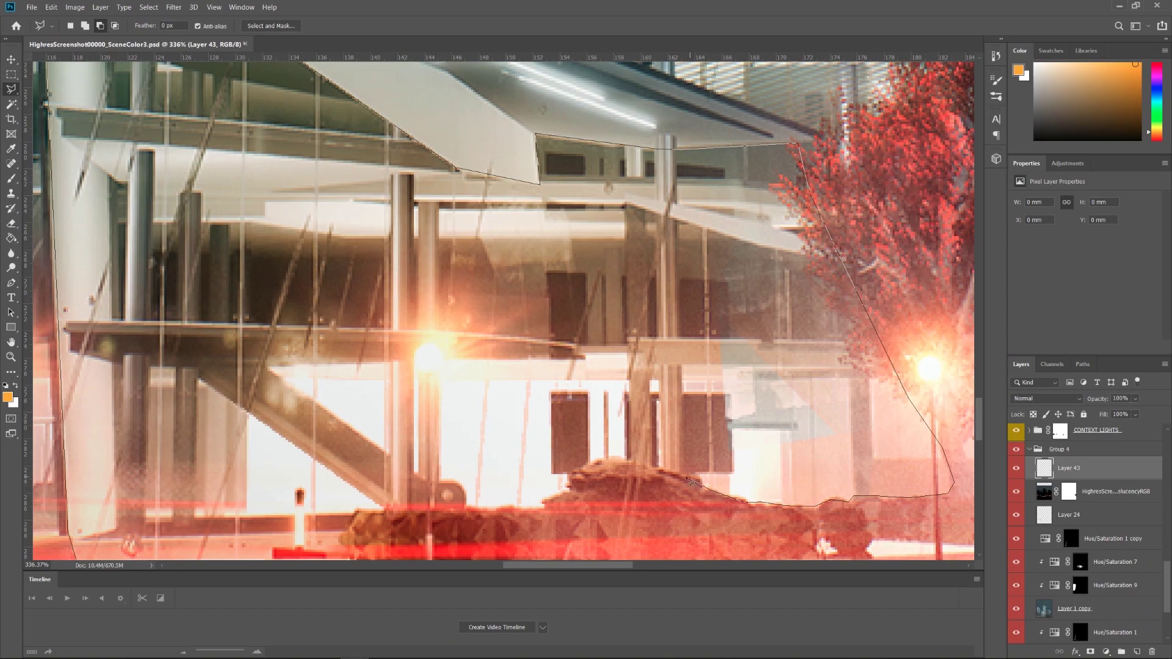
pyautogui.hscroll(-8, 787, 405)
pyautogui.scroll(-1, 782, 440)
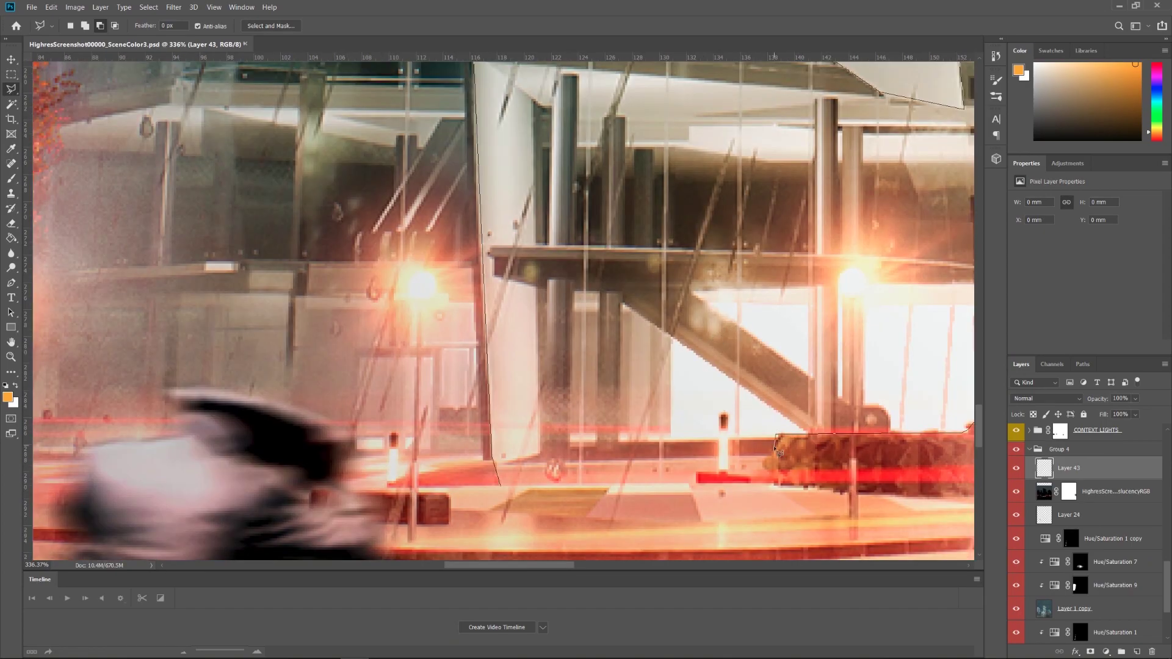
pyautogui.click(723, 419)
pyautogui.scroll(-3, 723, 419)
# Fill the facade selection with white on Layer 43, set the layer to Screen, and lower its opacity to 31%
pyautogui.click(1113, 470)
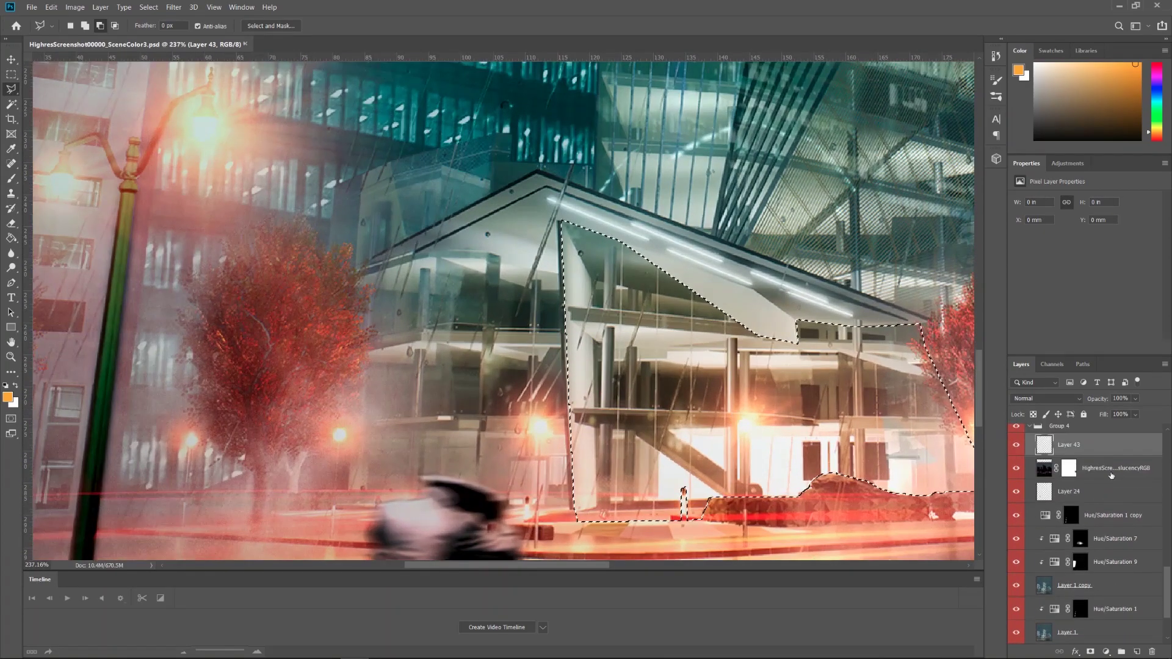
pyautogui.press('x')
pyautogui.press('g')
pyautogui.click(1069, 444)
pyautogui.hotkey('alt', 'BackSpace')
pyautogui.click(1045, 398)
pyautogui.click(1038, 501)
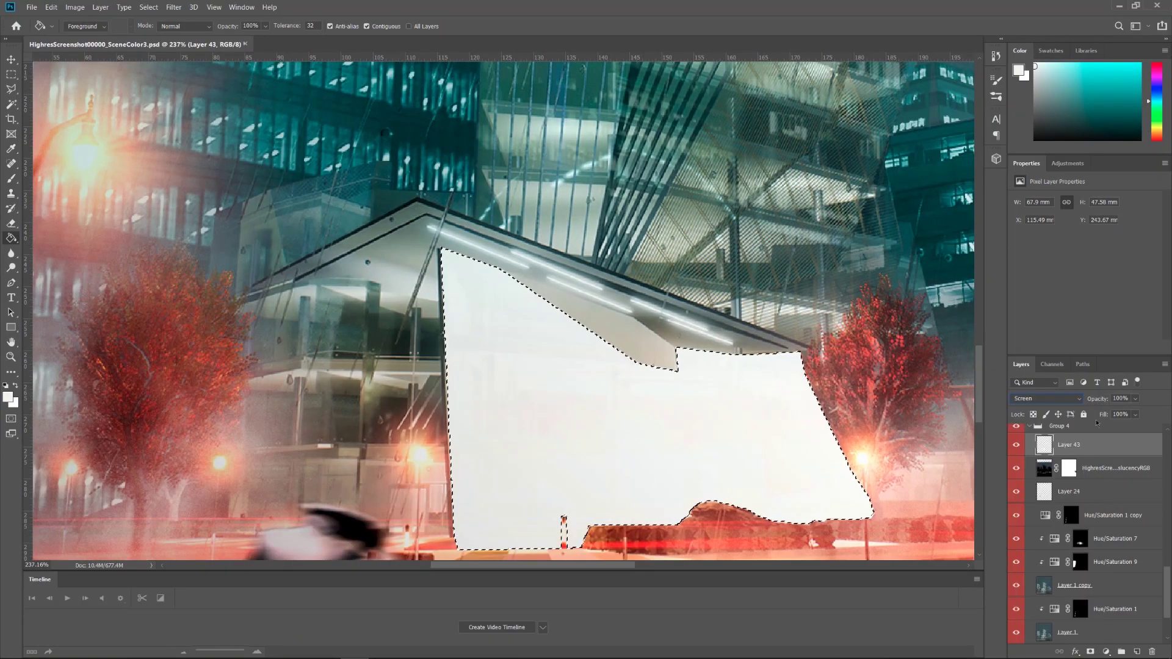
pyautogui.moveTo(1097, 399); pyautogui.dragTo(1075, 400)
# Compare the pavilion facade with and without the brightening on Layer 43
pyautogui.press('v')
pyautogui.hotkey('ctrl', '0')
pyautogui.scroll(3, 661, 405)
pyautogui.scroll(1, 1086, 489)
pyautogui.click(1016, 467)
pyautogui.click(1017, 468)
pyautogui.click(1016, 468)
pyautogui.click(1016, 468)
pyautogui.scroll(-3, 708, 445)
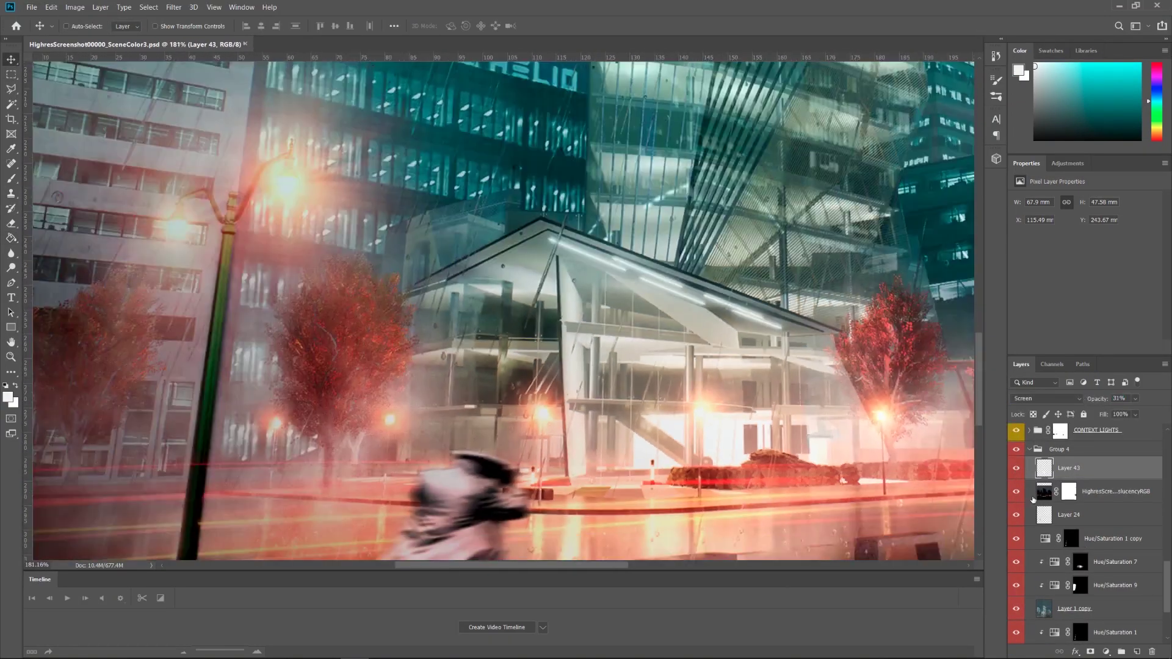
# Paint black on the masks of the translucency layer and both CONTEXT LIGHTS groups over the stray patch on the glass facade
pyautogui.click(1069, 491)
pyautogui.press('x')
pyautogui.press('b')
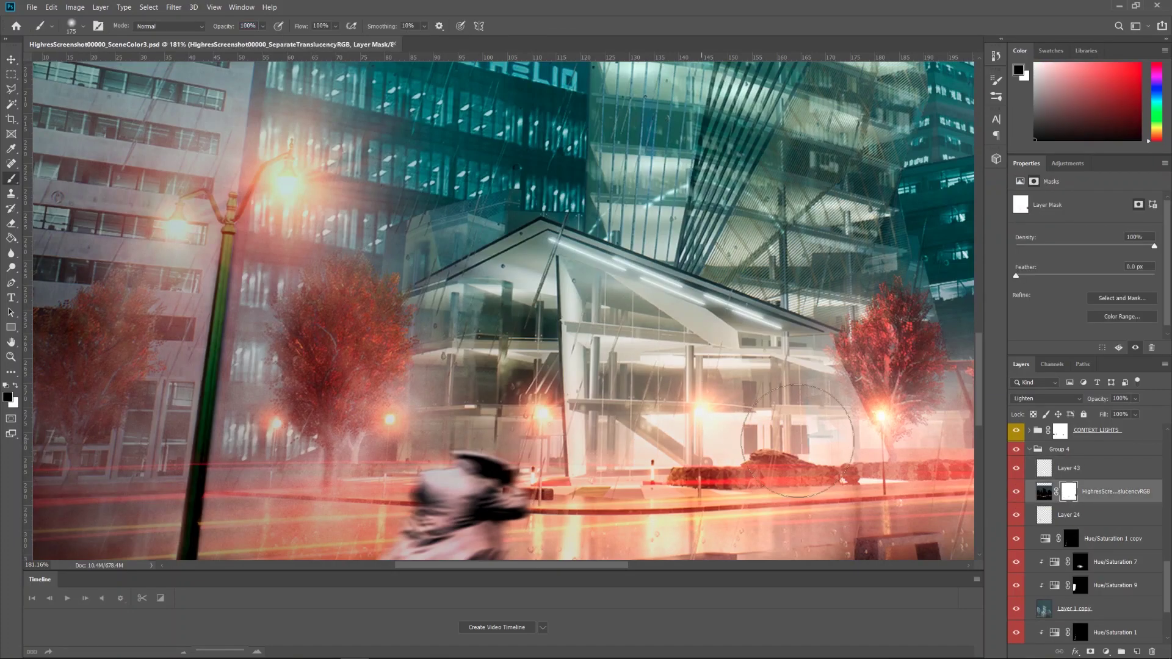
pyautogui.scroll(2, 1087, 488)
pyautogui.click(1096, 524)
pyautogui.hscroll(2, 864, 427)
pyautogui.click(1093, 478)
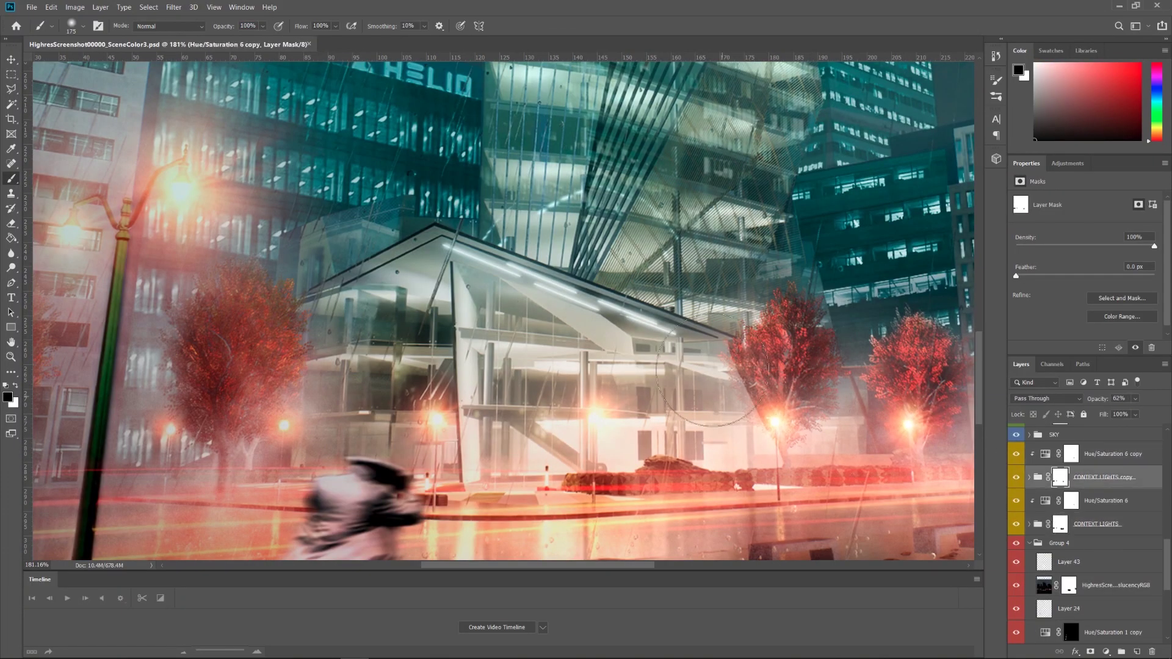
# Add a layer mask to Layer 43 and make black the painting colour
pyautogui.click(1069, 561)
pyautogui.press('x')
pyautogui.scroll(-3, 732, 305)
pyautogui.scroll(2, 733, 305)
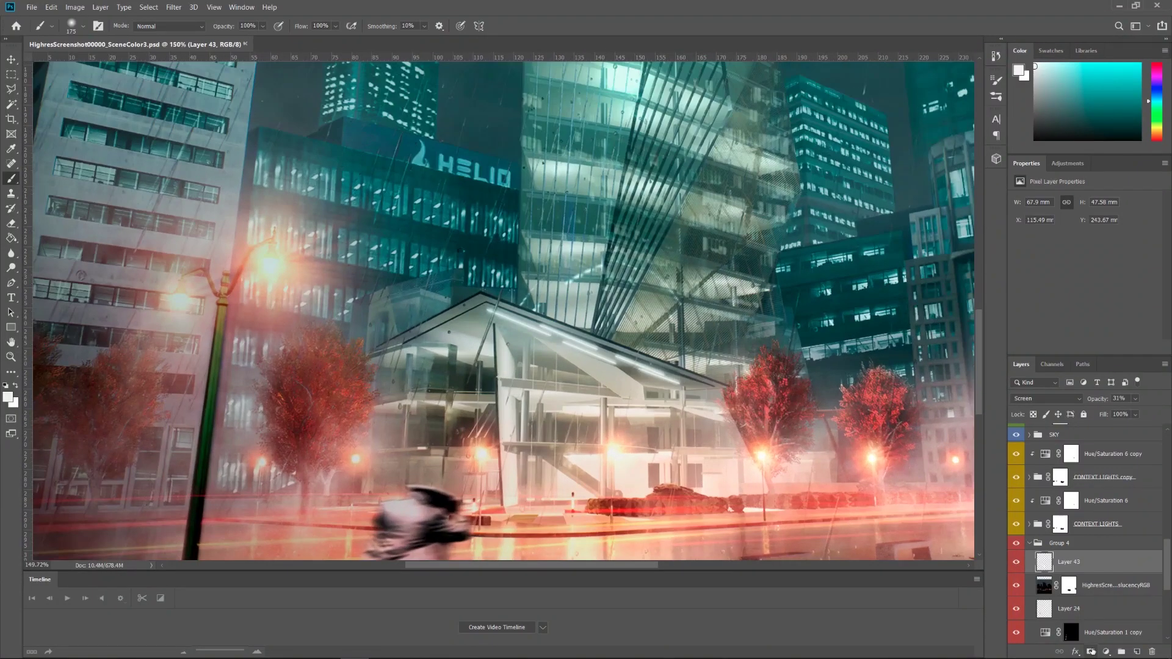
pyautogui.click(1090, 652)
pyautogui.press('x')
pyautogui.scroll(2, 769, 412)
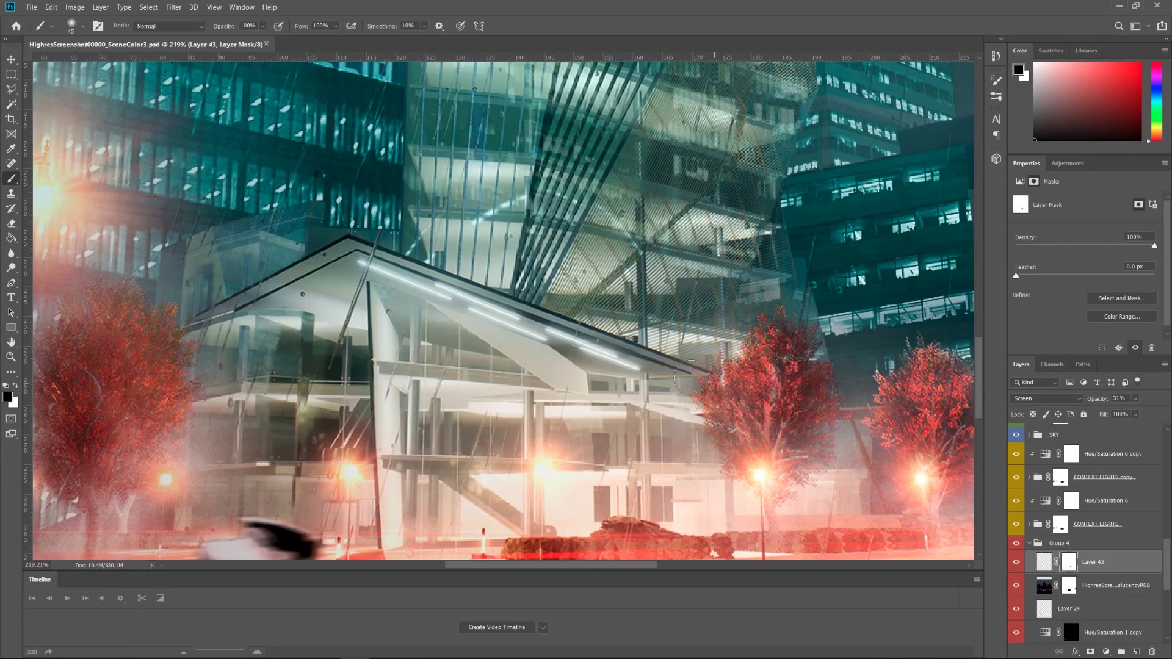
# Brush black with a small brush along the column near the facade's right end on Layer 43's mask
pyautogui.press('[')
pyautogui.press('[')
pyautogui.scroll(3, 714, 384)
pyautogui.moveTo(662, 366); pyautogui.dragTo(661, 139)
pyautogui.press('[')
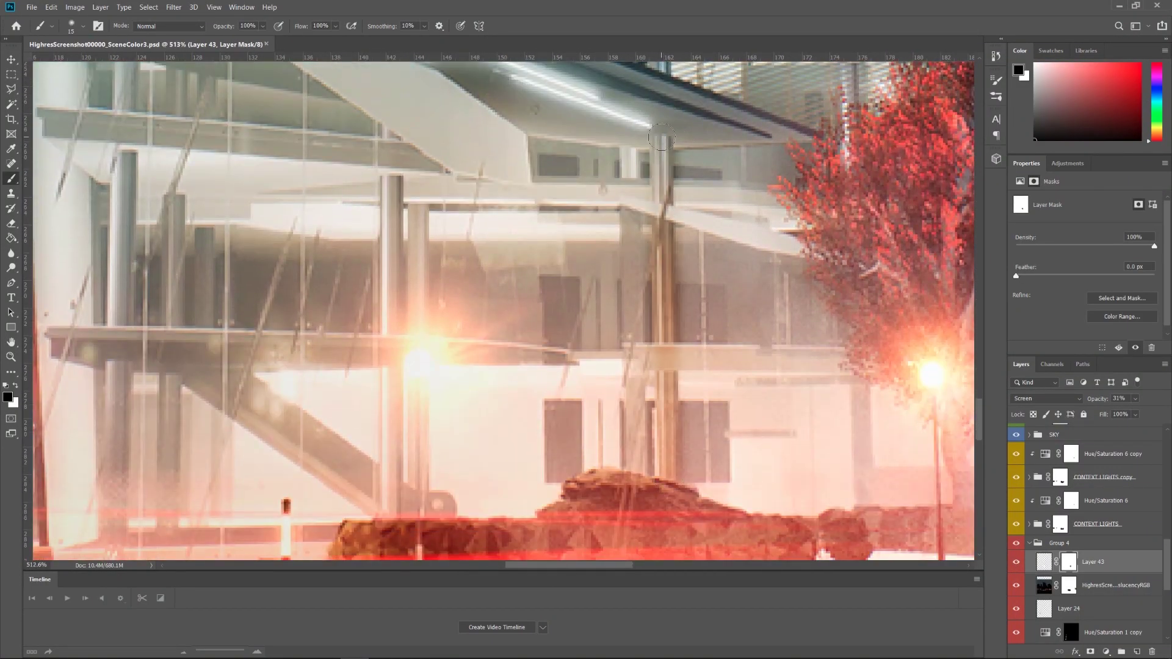
pyautogui.hotkey('ctrl', '2')
pyautogui.click(1068, 562)
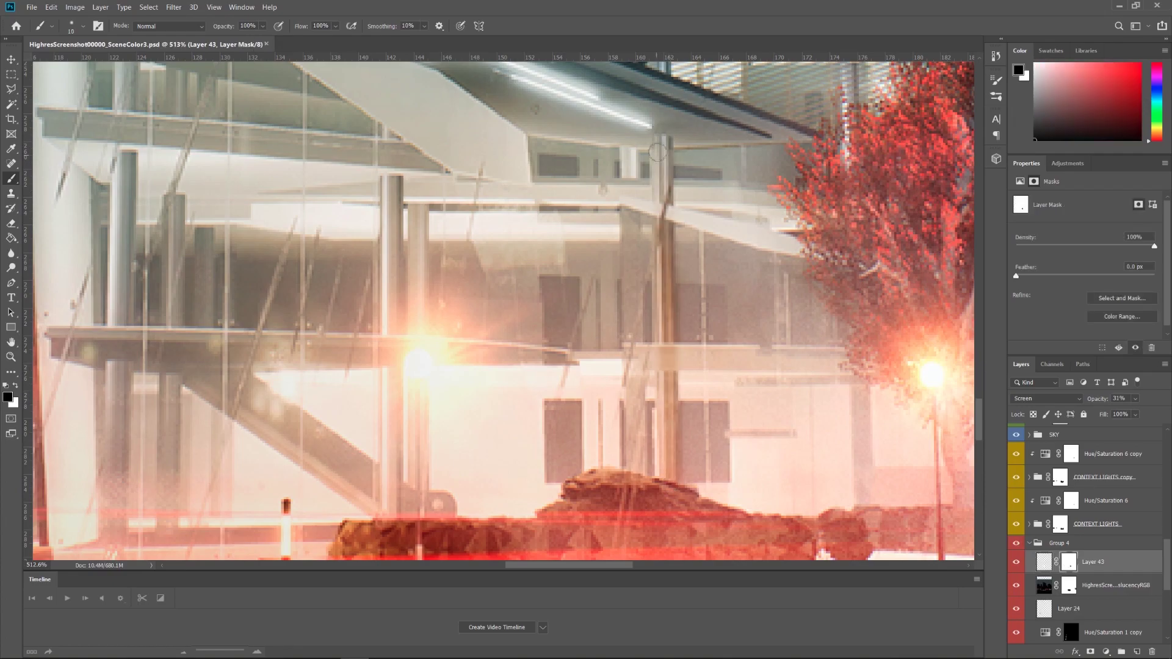
# Create Layer 44 above Layer 39 in Color Dodge mode and choose a pale yellow brush colour
pyautogui.hotkey('ctrl', '0')
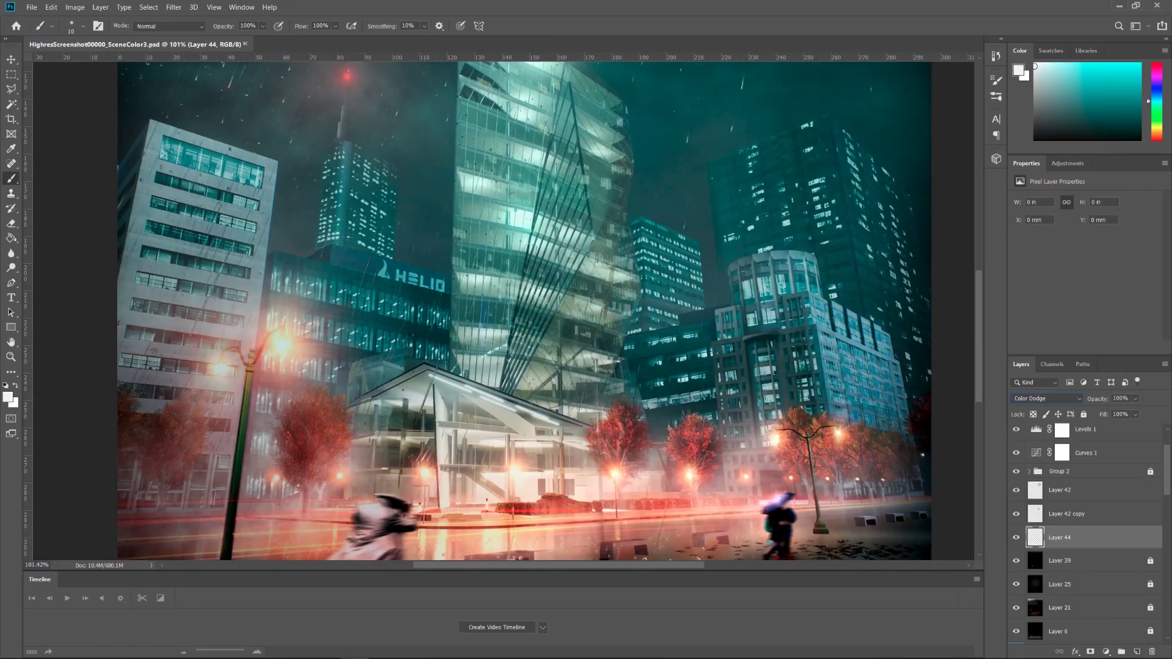
pyautogui.press('i')
pyautogui.click(7, 397)
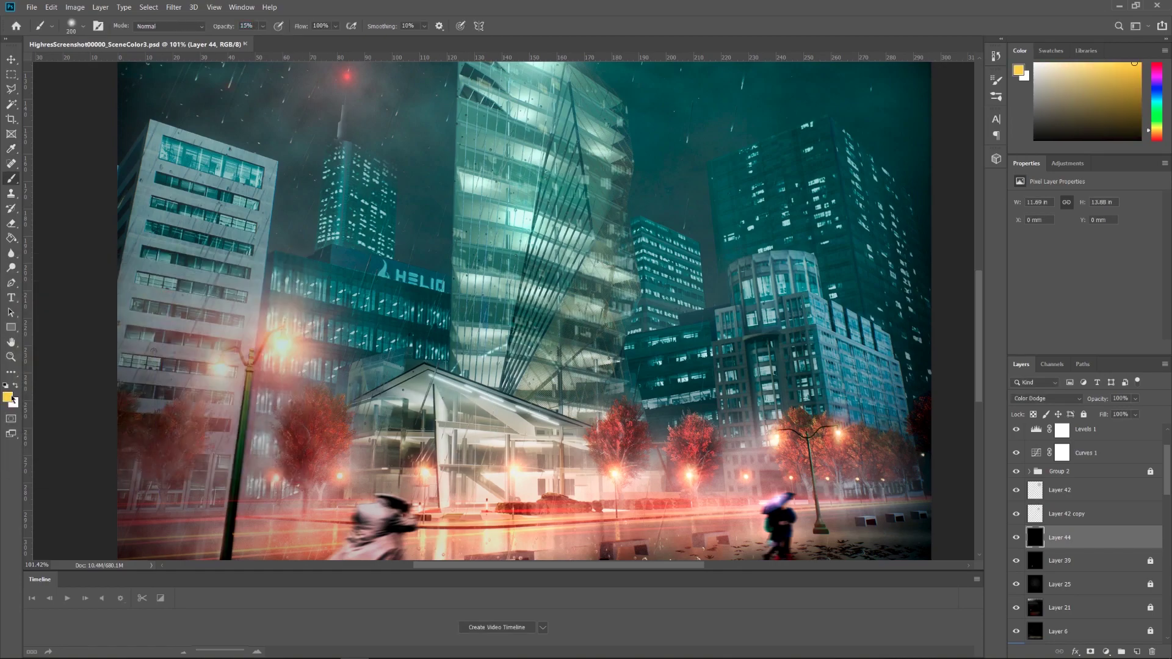
pyautogui.scroll(2, 506, 353)
pyautogui.scroll(-3, 506, 353)
pyautogui.scroll(5, 506, 353)
pyautogui.scroll(-2, 505, 353)
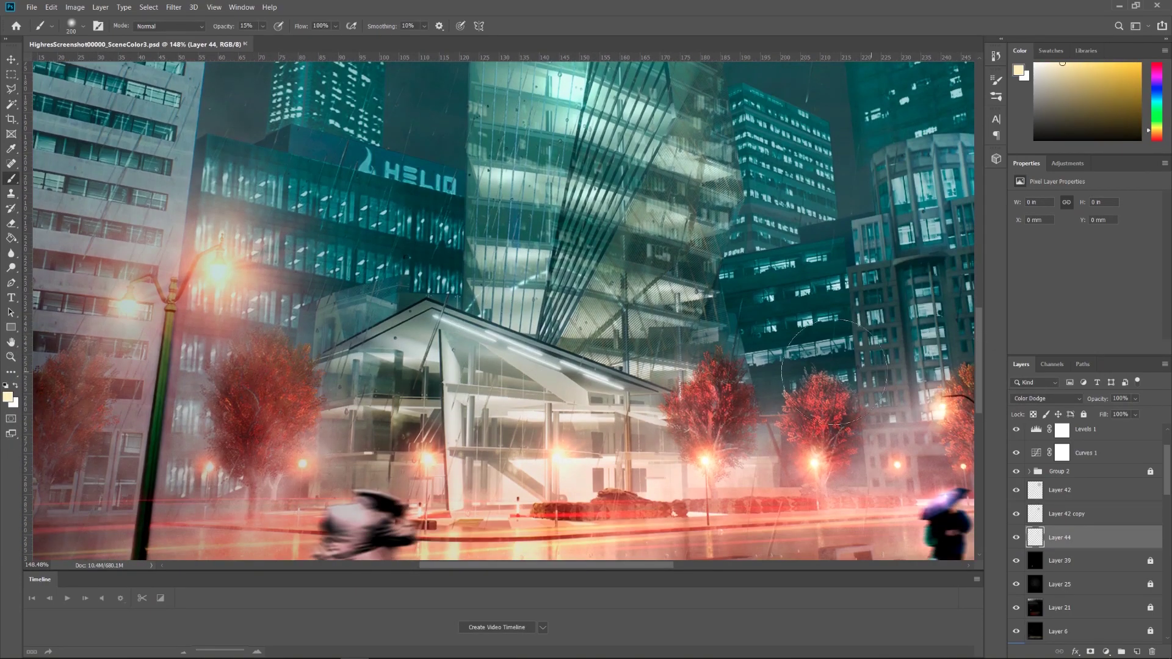
# Fill Layer 44 with black and brush a pale yellow glow inside the facade, using Layer 43's shape as the selection
pyautogui.press('g')
pyautogui.press('d')
pyautogui.scroll(-5, 1047, 567)
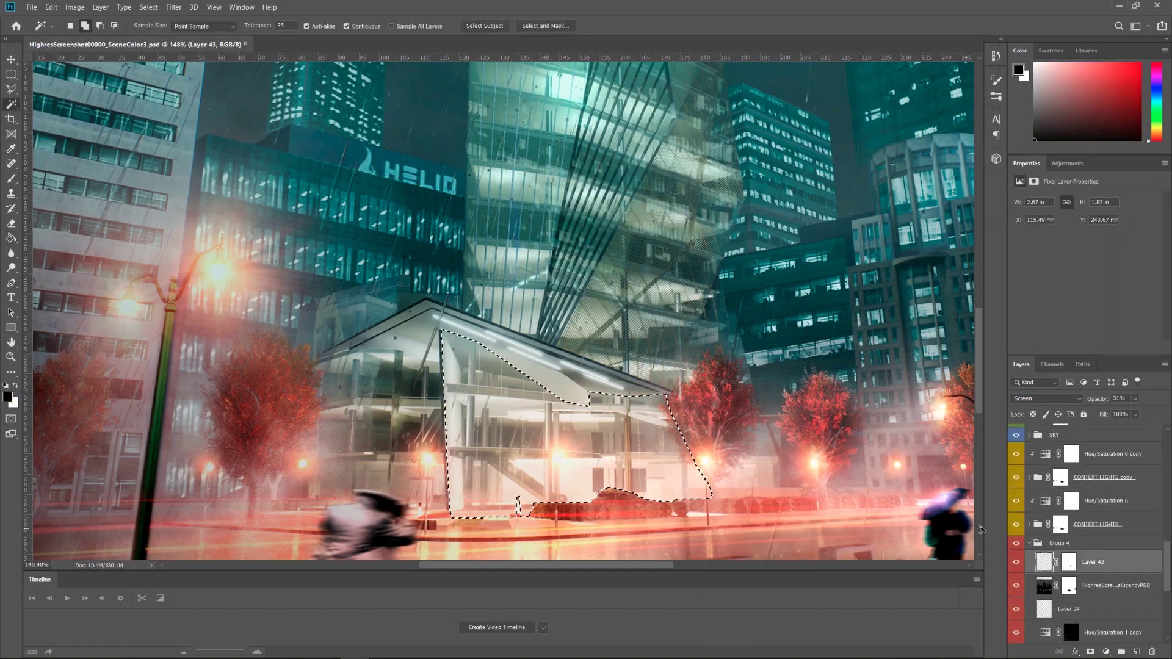
pyautogui.click(7, 397)
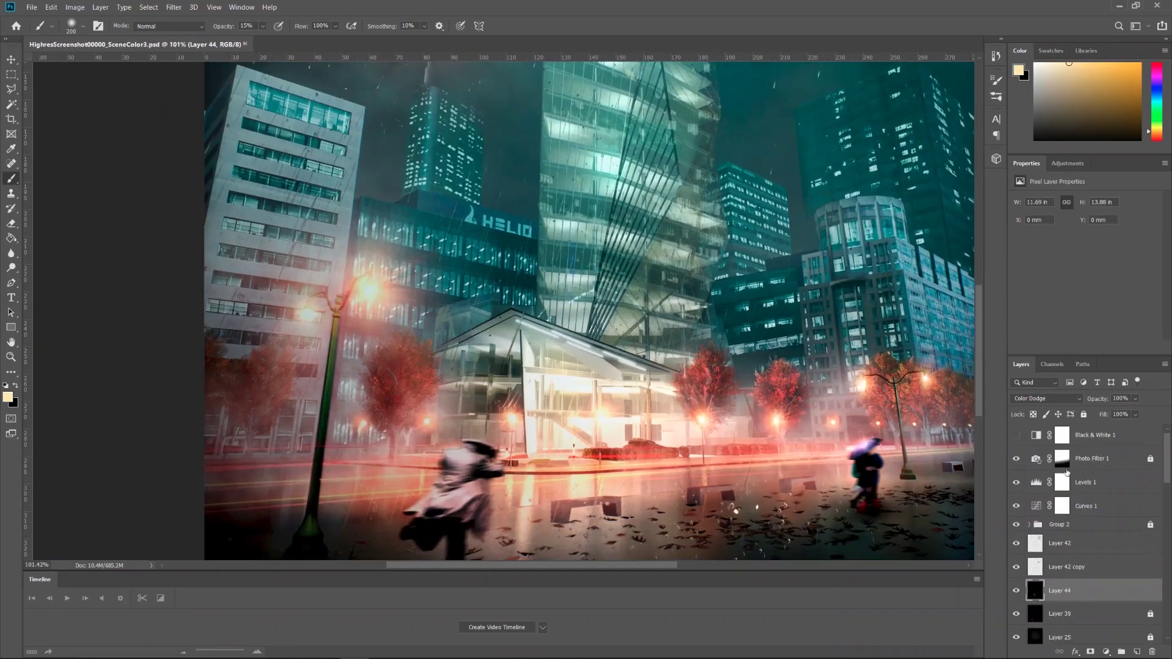
# Reduce Layer 44's opacity to 57%
pyautogui.scroll(-3, 1073, 543)
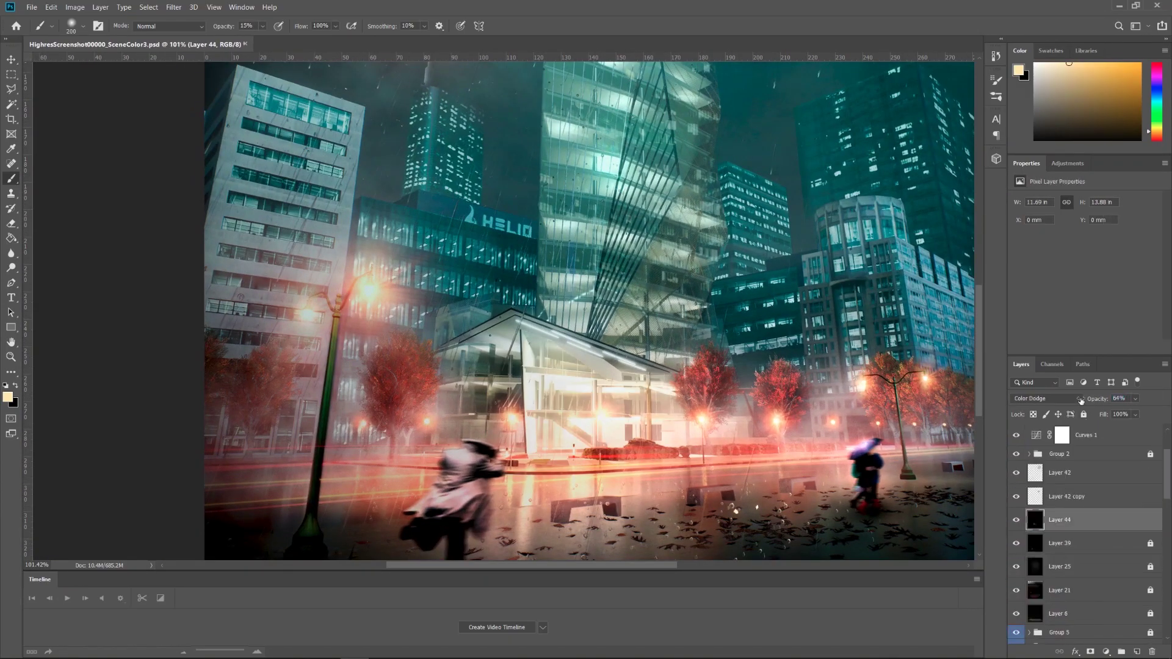
pyautogui.scroll(5, 514, 418)
pyautogui.scroll(-5, 515, 419)
pyautogui.scroll(5, 515, 418)
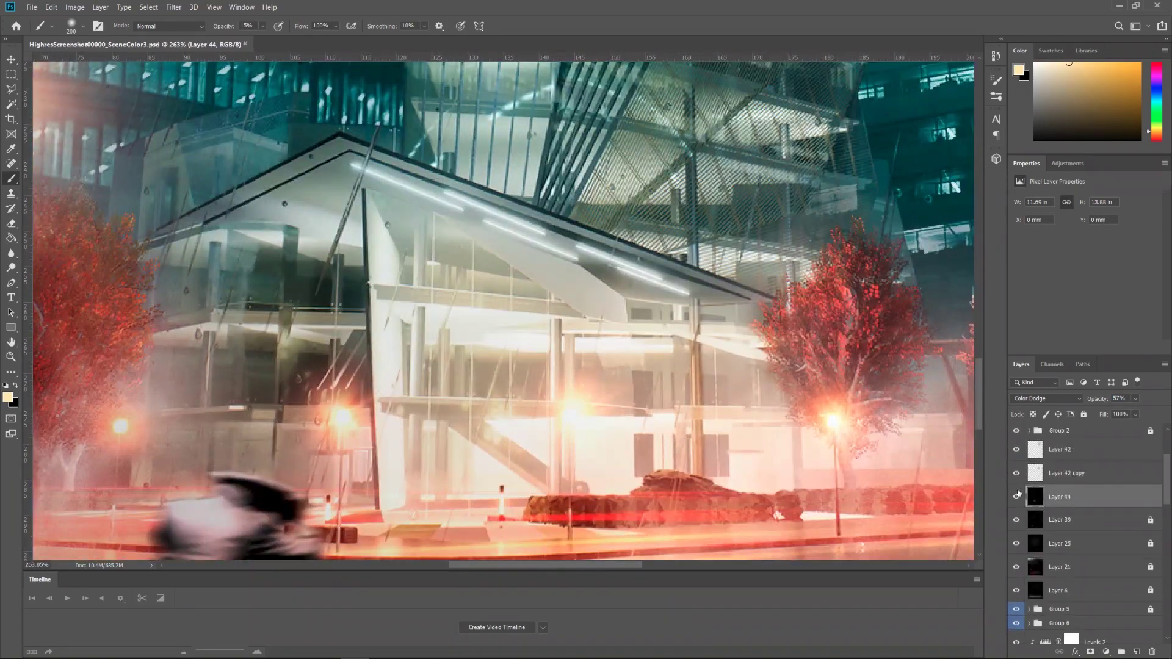
# Outline the lamp post in front of the facade with a polygonal selection for Layer 43's mask
pyautogui.scroll(-3, 1088, 534)
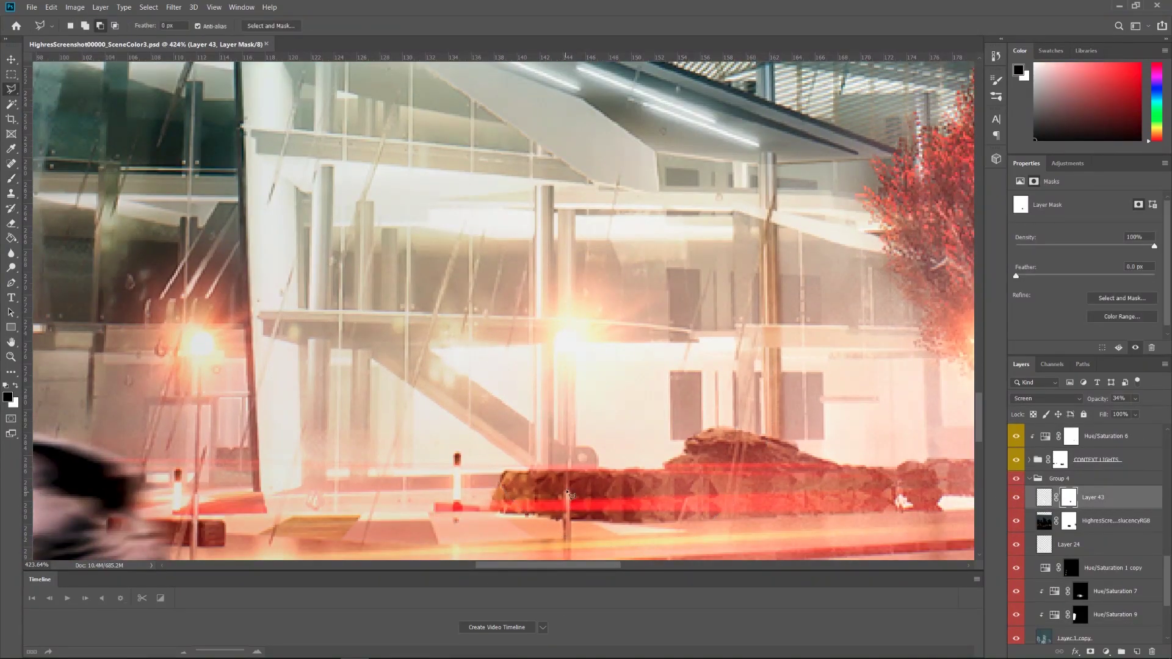
pyautogui.scroll(2, 568, 493)
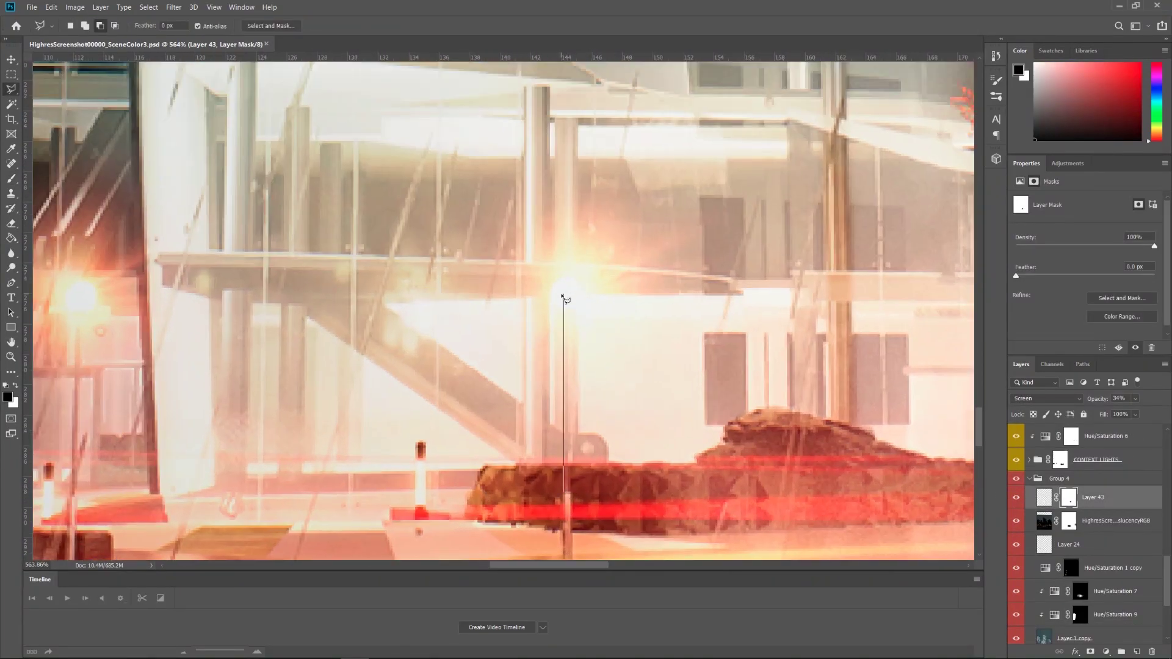
pyautogui.scroll(-10, 568, 421)
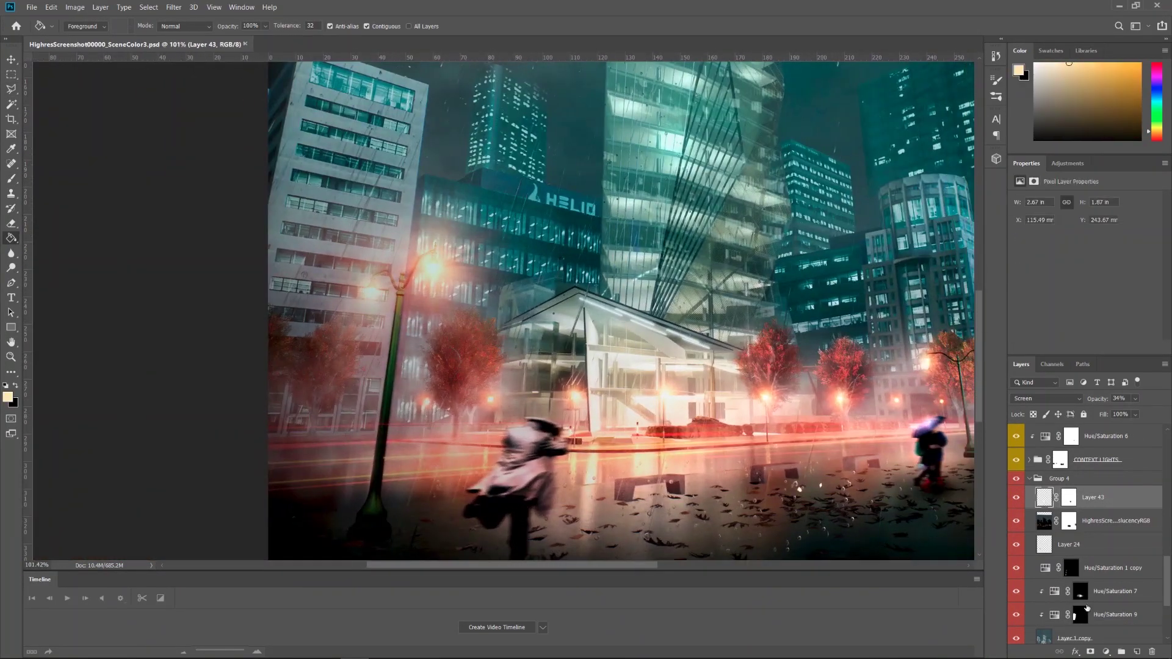
# Clip a colorized Hue/Saturation adjustment with hue 0 and saturation 95 to Layer 43, keeping that layer in Screen mode
pyautogui.click(1106, 652)
pyautogui.click(1066, 537)
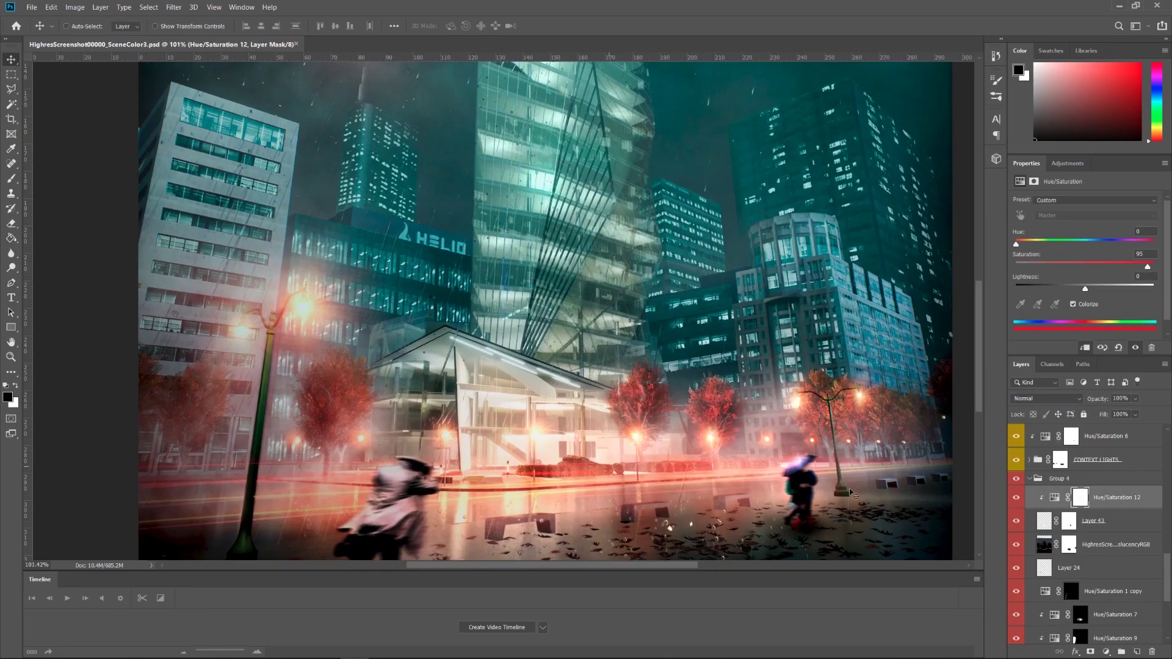
pyautogui.click(1032, 403)
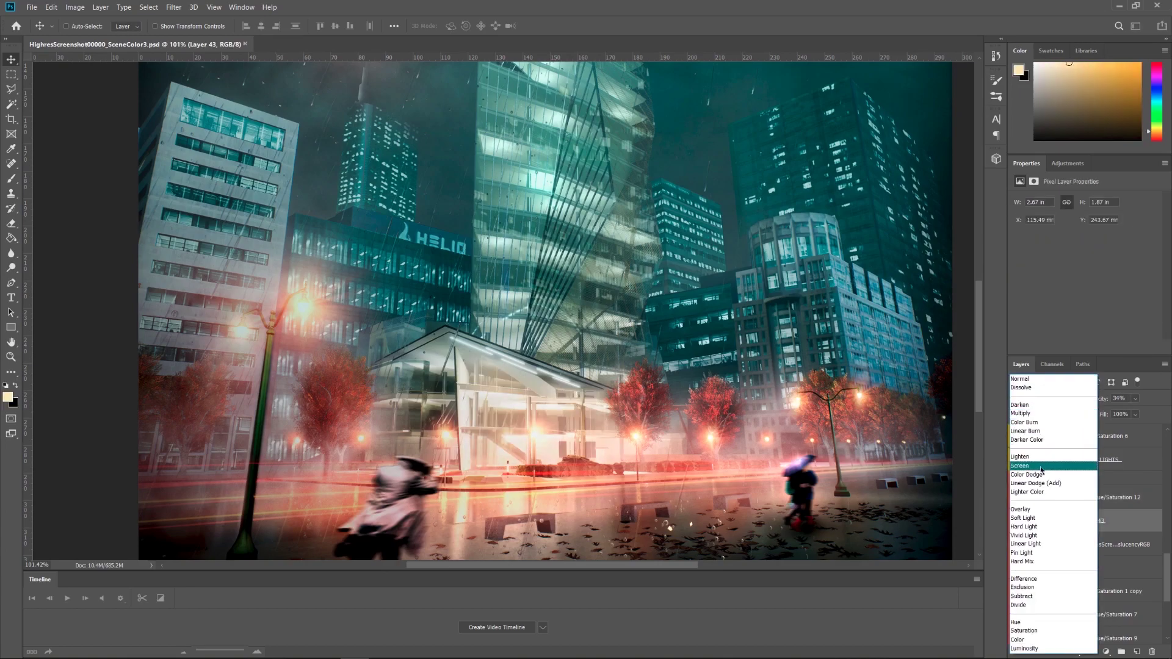
pyautogui.click(1020, 466)
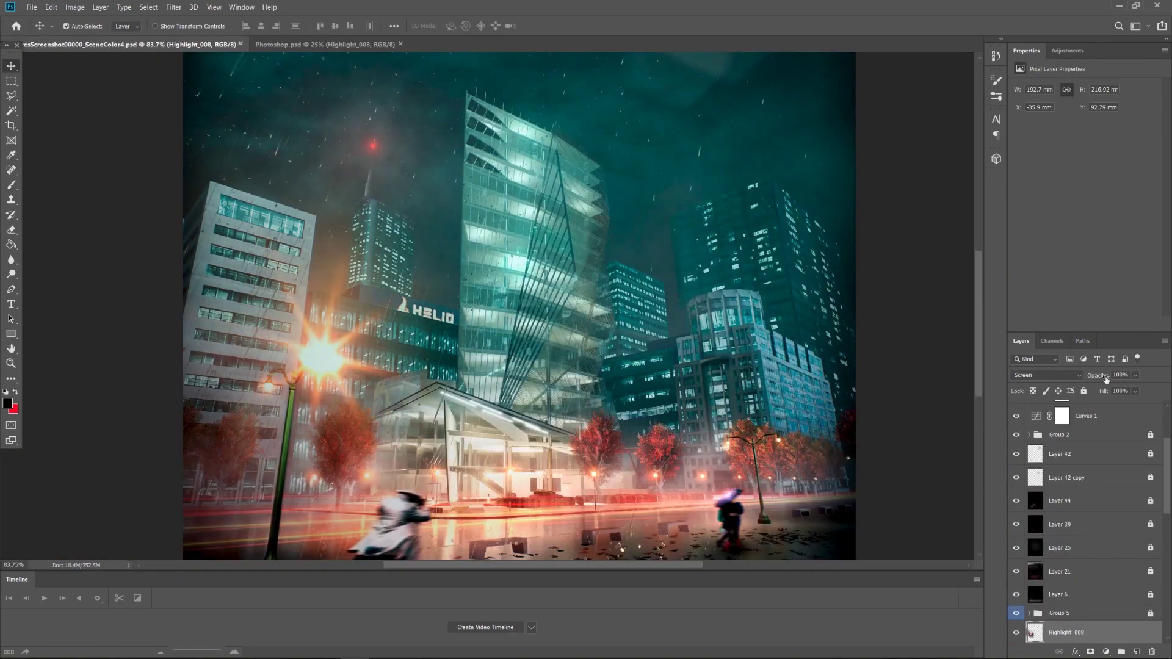
# Try scaling down the Highlight_008 flare and positioning it on the near street lamp
pyautogui.hotkey('ctrl', 't')
pyautogui.moveTo(530, 495); pyautogui.dragTo(368, 308)
pyautogui.moveTo(285, 230); pyautogui.dragTo(362, 345)
# Place the Highlight_012 flare on the near street lamp's right head, and a smaller copy with reduced opacity on its left head
pyautogui.scroll(2, 362, 345)
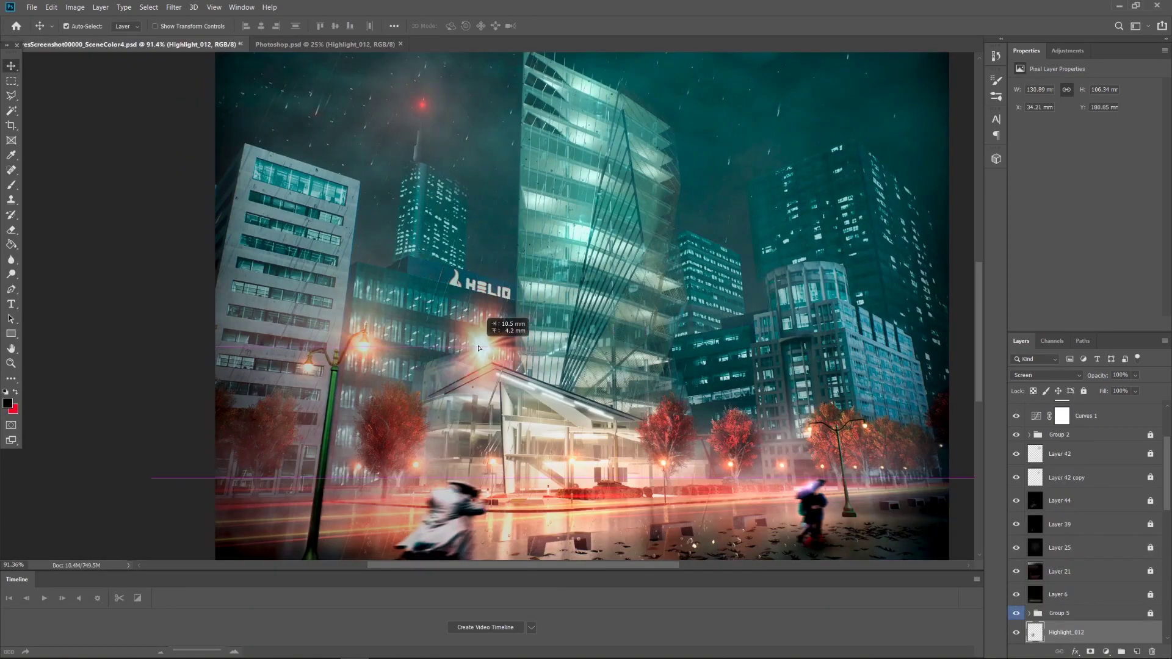
pyautogui.moveTo(730, 387); pyautogui.dragTo(617, 394)
pyautogui.moveTo(384, 360); pyautogui.dragTo(419, 348)
pyautogui.hotkey('ctrl', 't')
pyautogui.moveTo(237, 243); pyautogui.dragTo(320, 315)
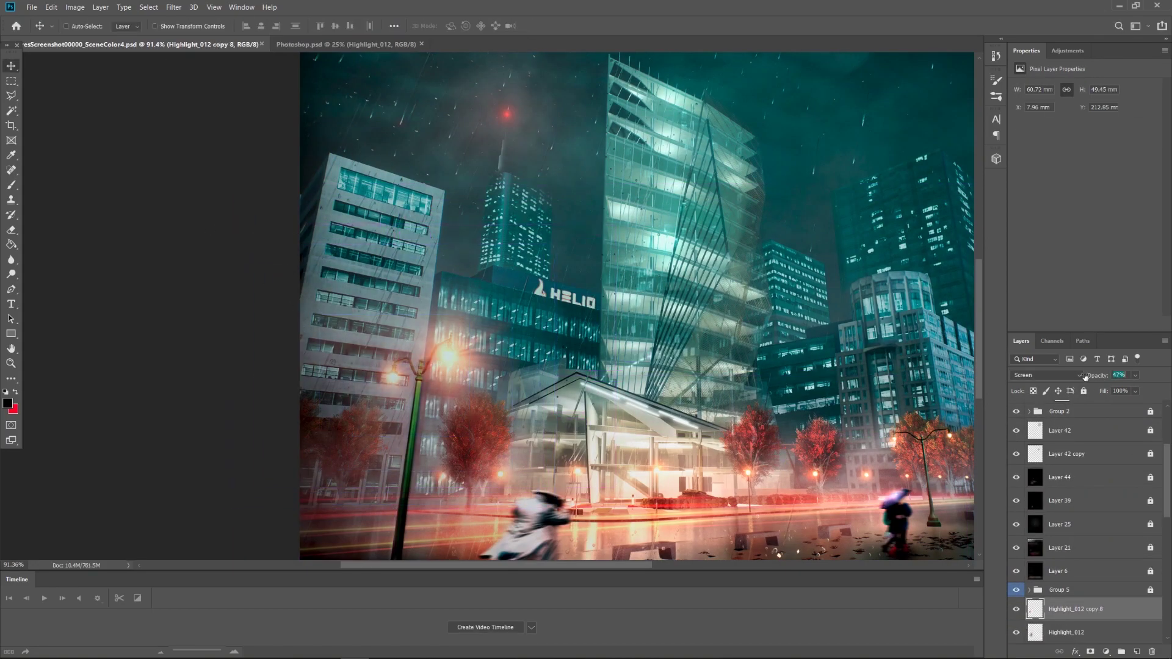
pyautogui.moveTo(1085, 375); pyautogui.dragTo(1080, 375)
# Copy the flare onto the lamp beside the pavilion's front column, scaled to about 27 mm wide with reduced opacity
pyautogui.scroll(5, 567, 427)
pyautogui.moveTo(586, 422); pyautogui.dragTo(606, 408)
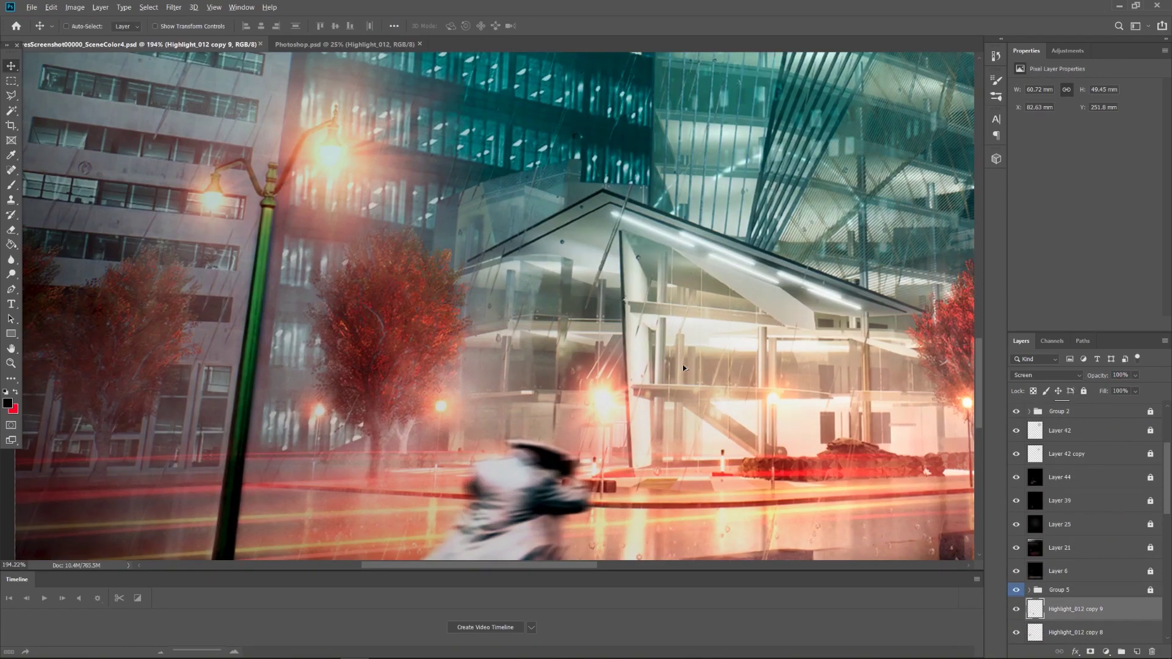
pyautogui.scroll(-8, 700, 377)
pyautogui.hotkey('ctrl', 't')
pyautogui.scroll(7, 679, 417)
pyautogui.scroll(-6, 644, 378)
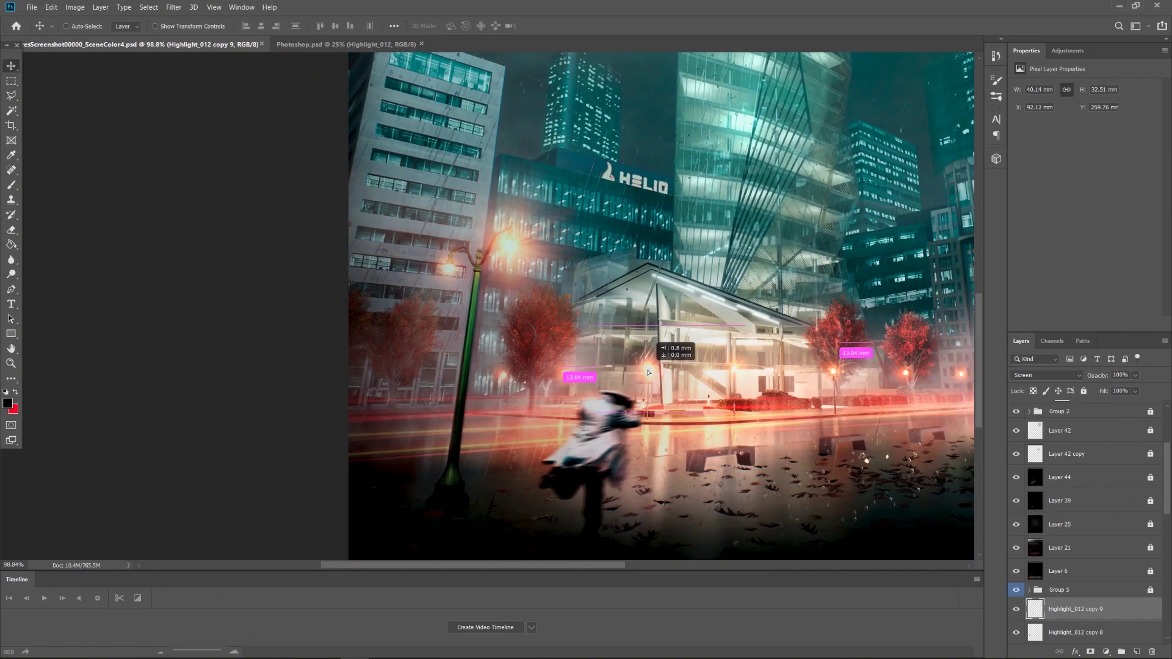
pyautogui.scroll(8, 677, 404)
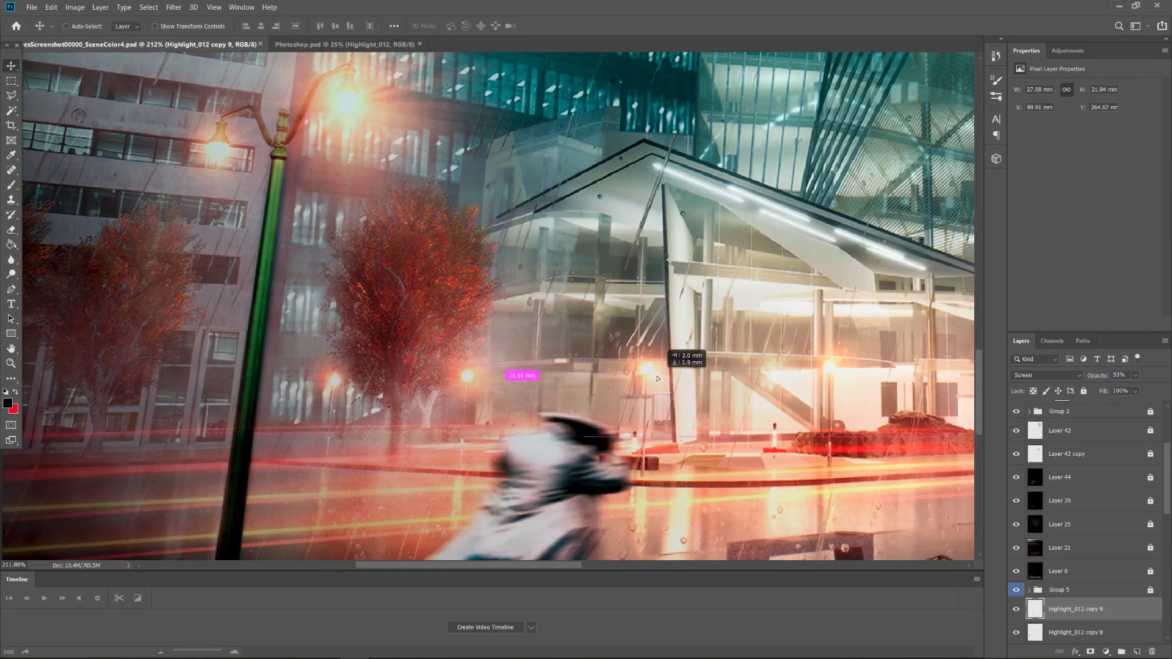
pyautogui.scroll(-5, 683, 388)
# Place further flare copies on the lamps along the street, scaling the one by the second tree to about 25 mm wide
pyautogui.moveTo(757, 314); pyautogui.dragTo(959, 366)
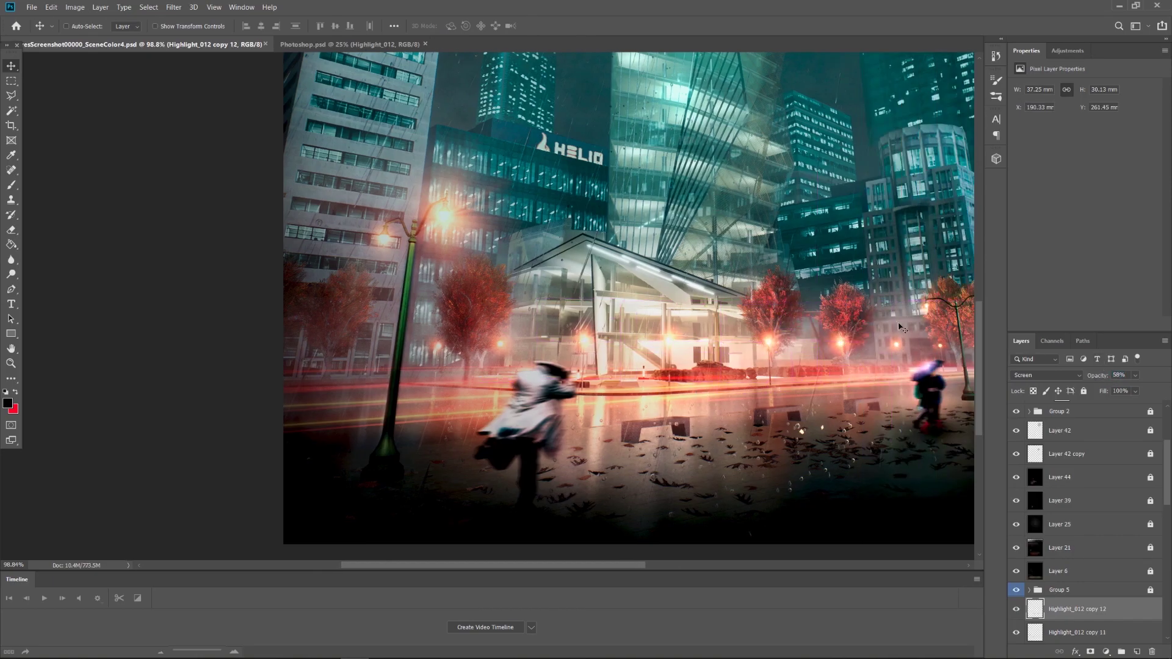
pyautogui.scroll(5, 906, 335)
pyautogui.moveTo(906, 335); pyautogui.dragTo(811, 357)
pyautogui.scroll(-4, 854, 391)
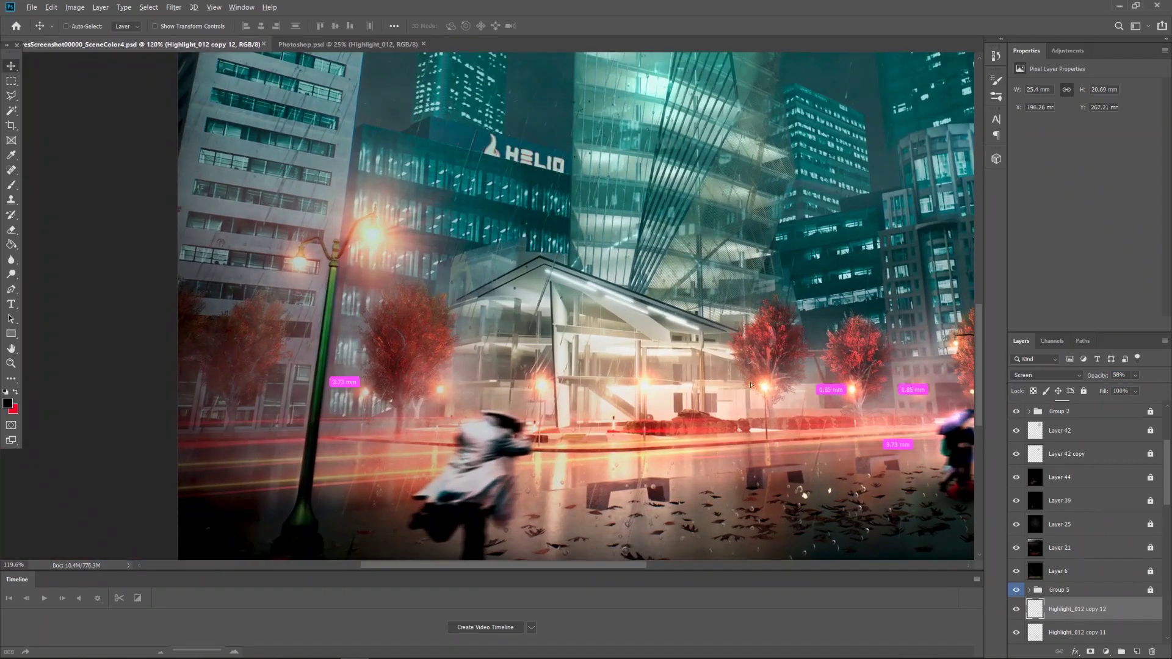
# Place further flare copies on the lamps to the right of the second tree, reducing the opacity of the farthest one to 24%
pyautogui.moveTo(856, 398); pyautogui.dragTo(682, 384)
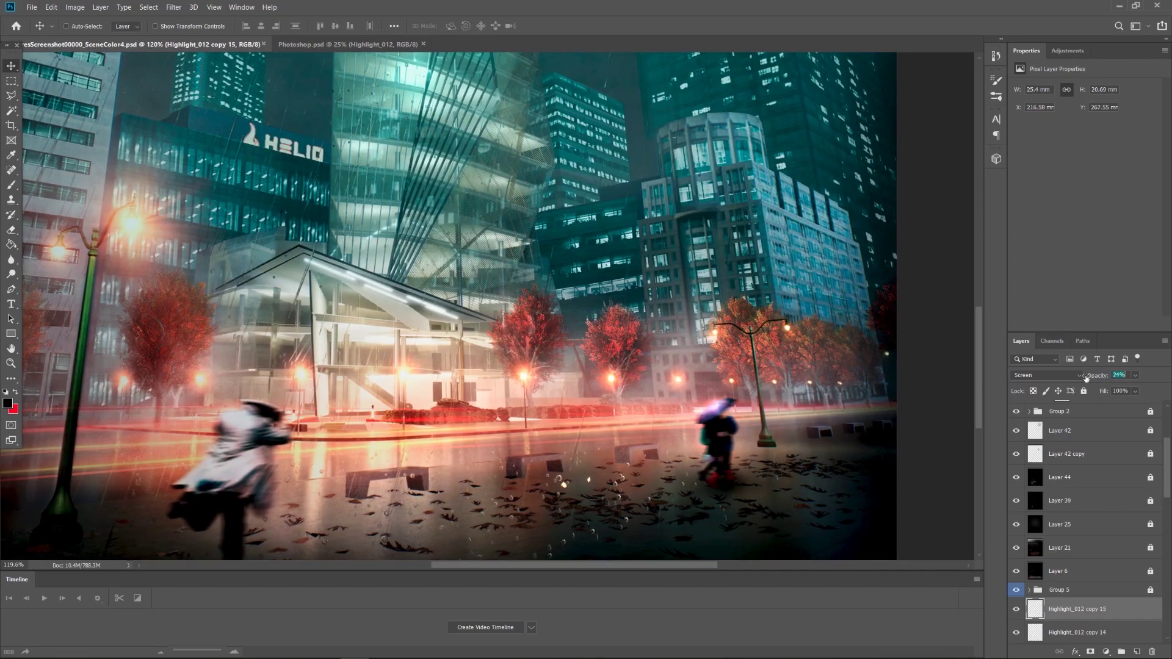
pyautogui.hotkey('alt', 'Tab')
# Place a scaled-down flare copy on the right head of the street lamp behind the couple, and another about 43 mm wide on its left head
pyautogui.scroll(-1, 423, 400)
pyautogui.scroll(-4, 1079, 561)
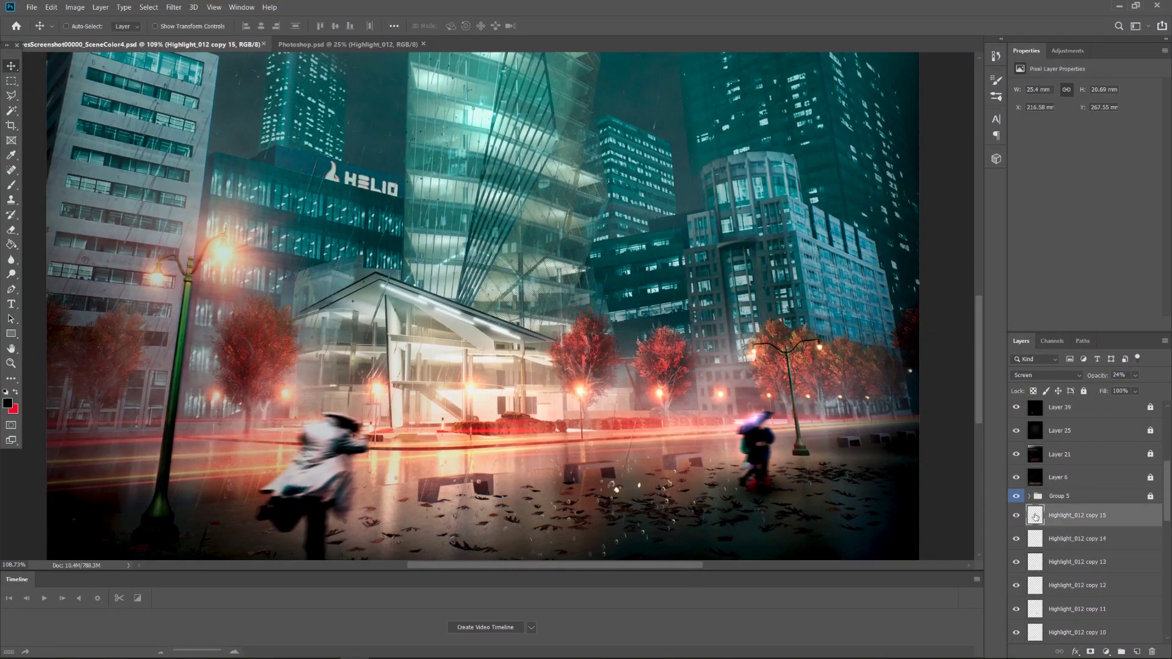
pyautogui.scroll(-4, 1037, 549)
pyautogui.click(1032, 562)
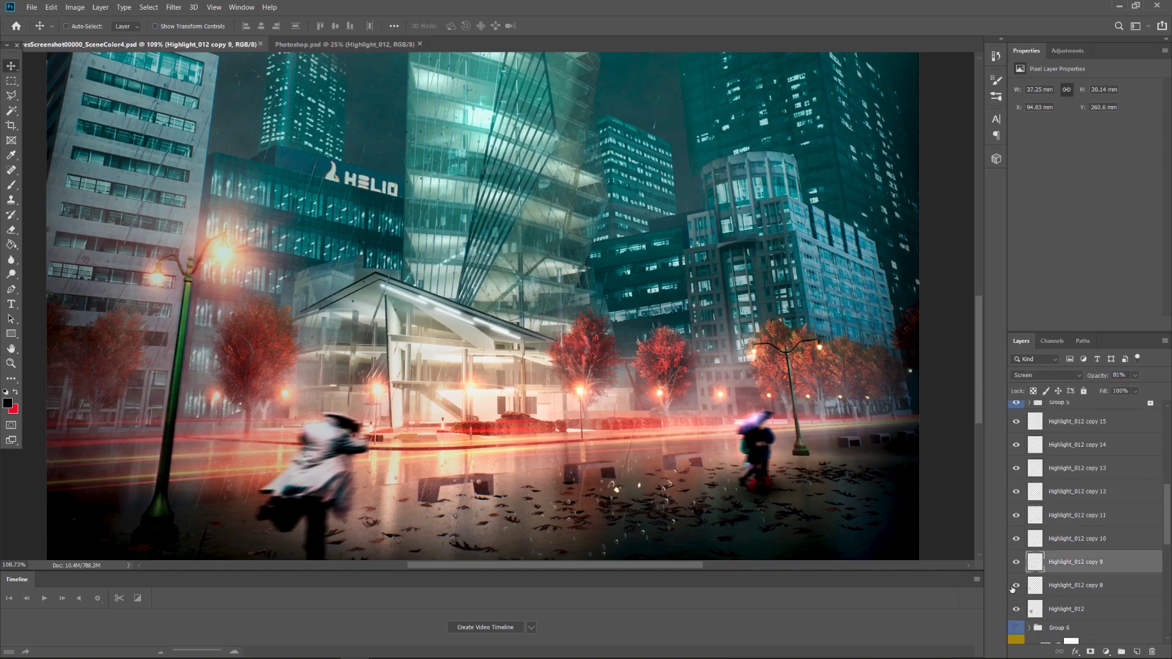
pyautogui.moveTo(550, 372); pyautogui.dragTo(812, 330)
pyautogui.hotkey('ctrl', 't')
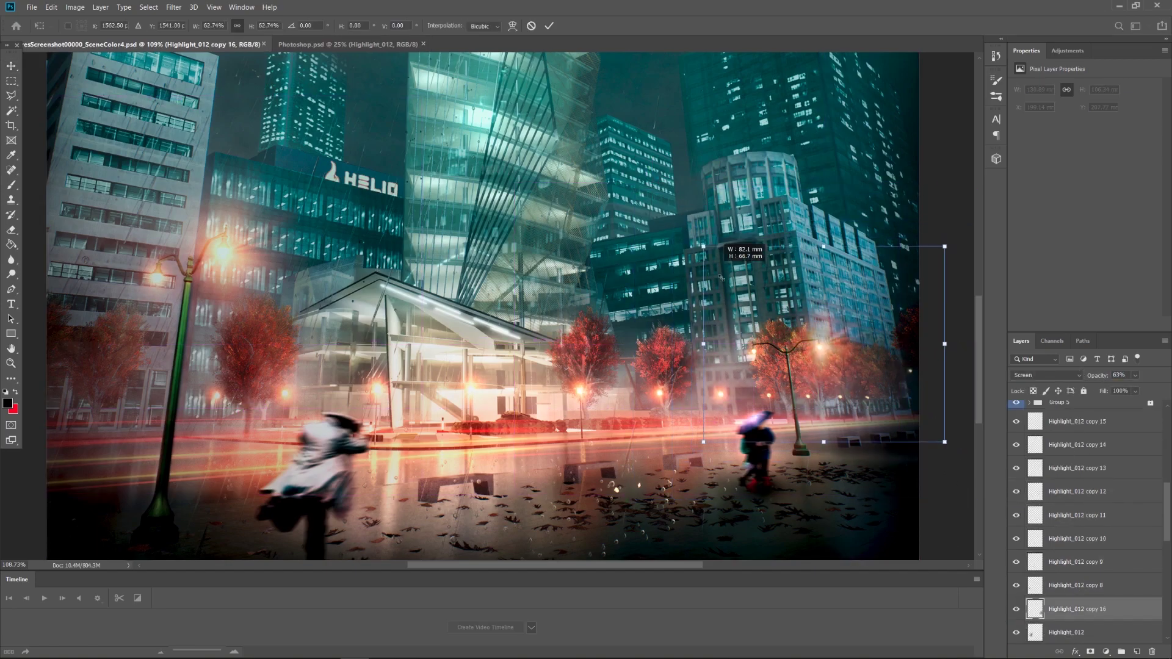
pyautogui.scroll(3, 902, 396)
pyautogui.scroll(-3, 768, 321)
pyautogui.scroll(2, 768, 321)
pyautogui.moveTo(768, 321); pyautogui.dragTo(800, 293)
pyautogui.hotkey('ctrl', 't')
# Group all the Highlight_012 flare layers into one layer group directly below Group 5
pyautogui.scroll(-3, 746, 313)
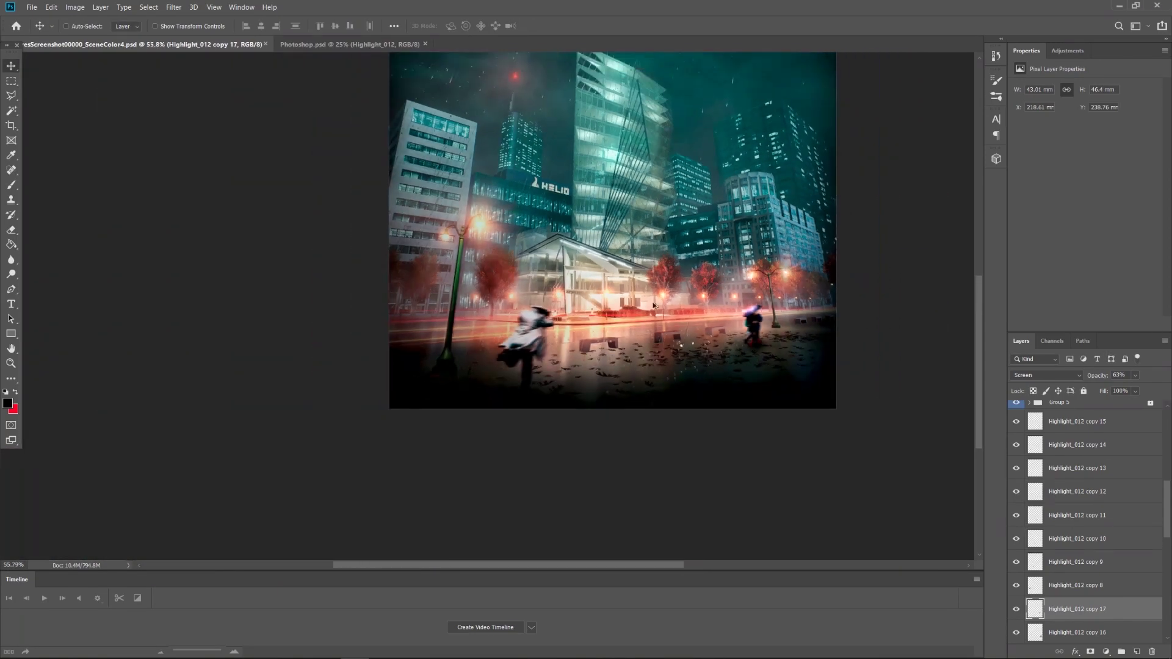
pyautogui.click(1029, 403)
pyautogui.click(1056, 478)
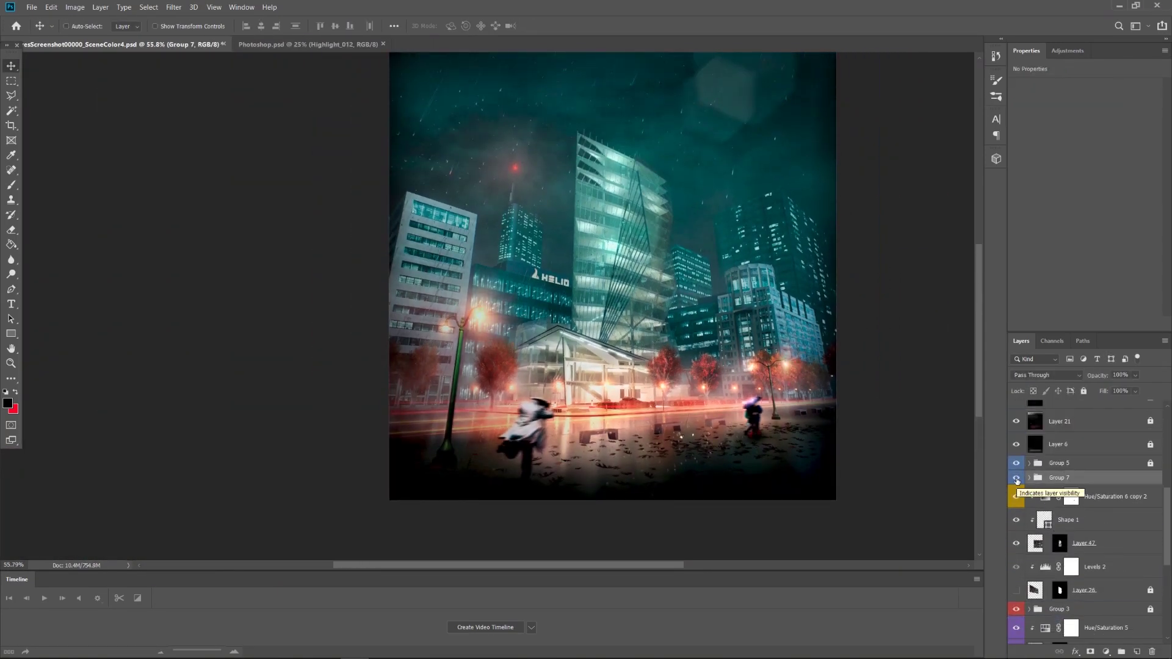